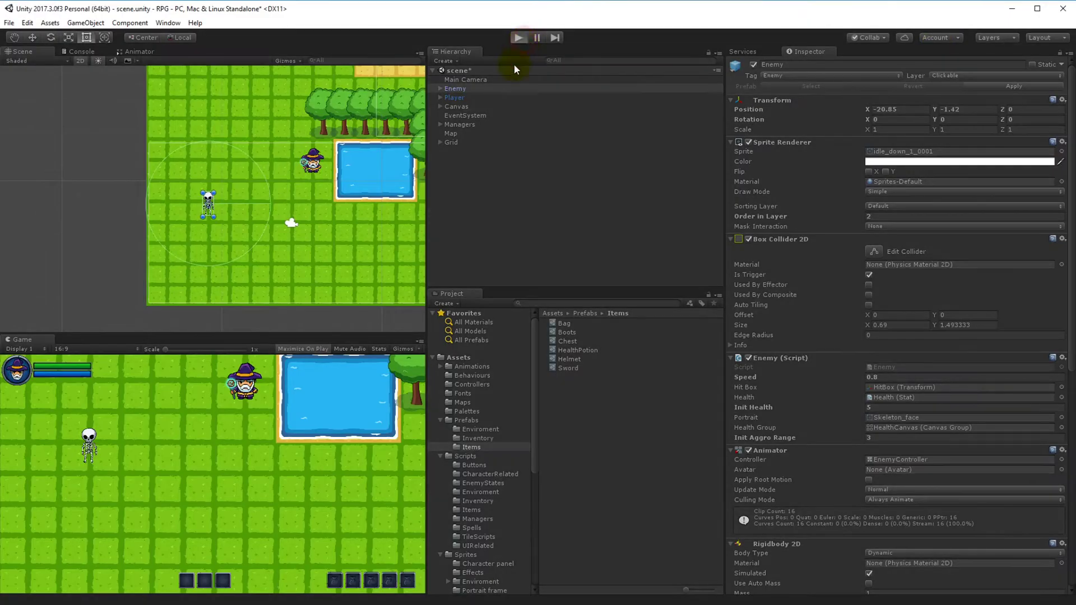
# - Run the game, assign the Fireball spell to the first action slot, and close the spell book
pyautogui.hotkey('ctrl', 'p')
pyautogui.press('p')
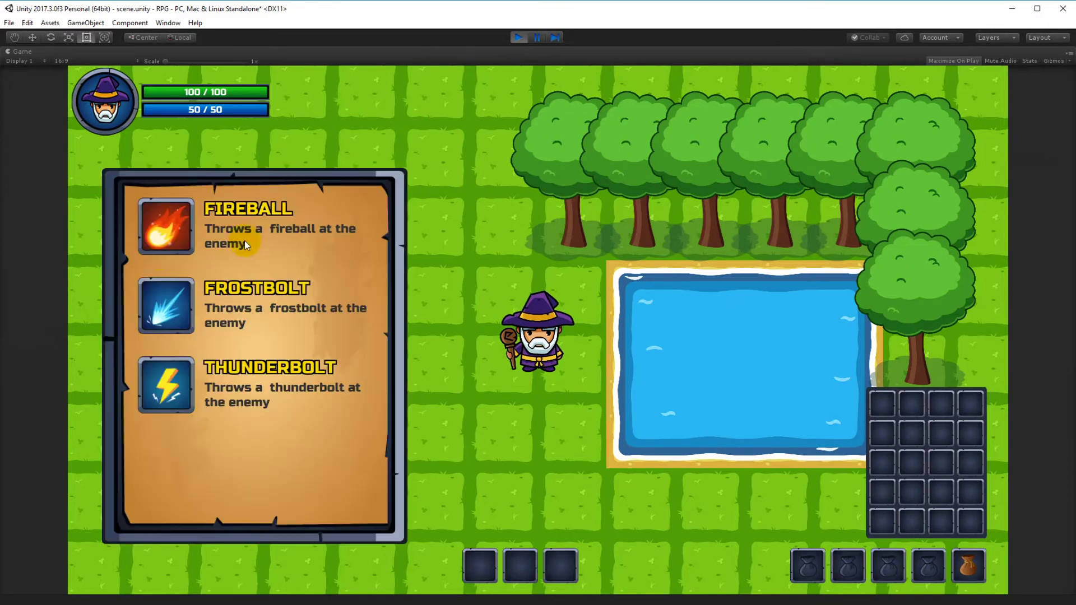
pyautogui.moveTo(166, 226); pyautogui.dragTo(471, 577)
pyautogui.press('p')
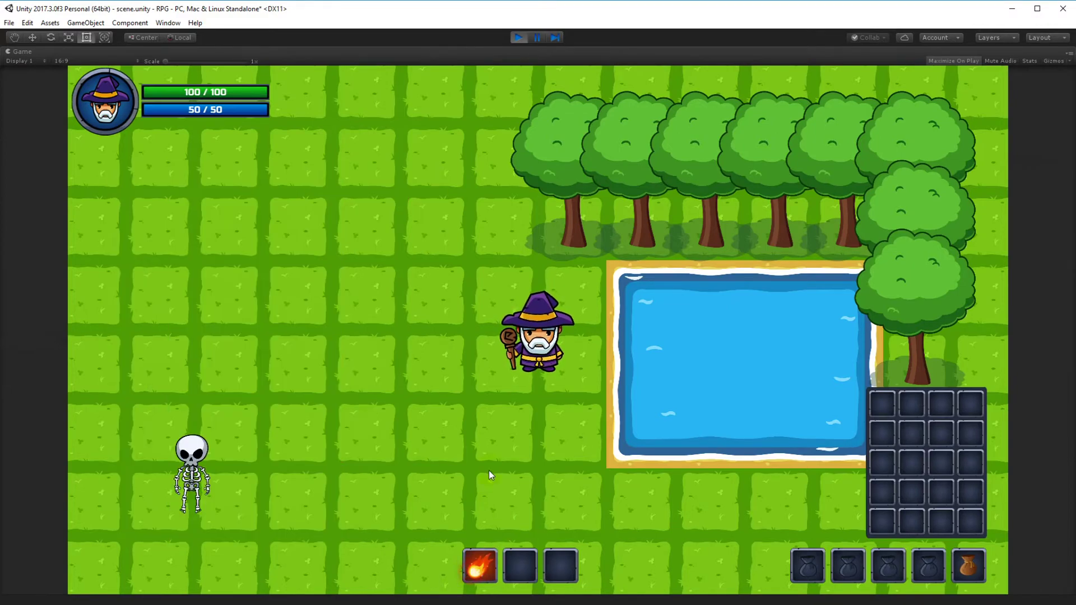
# - Target the skeleton, attack it with Fireball, and walk the wizard over to it
pyautogui.click(193, 454)
pyautogui.press('s')
pyautogui.press('1')
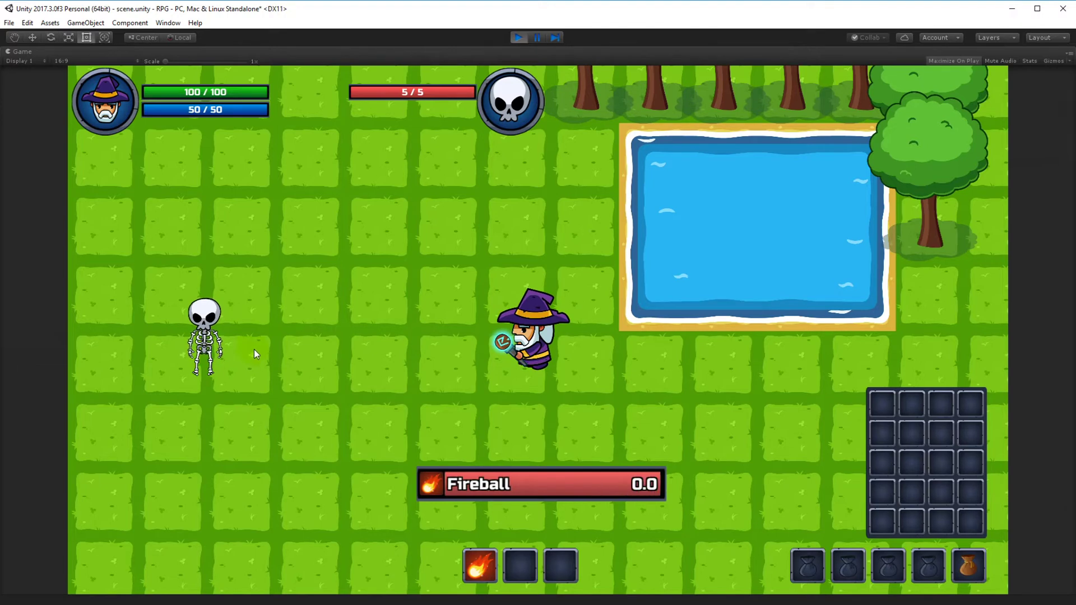
pyautogui.press('a')
pyautogui.press('a')
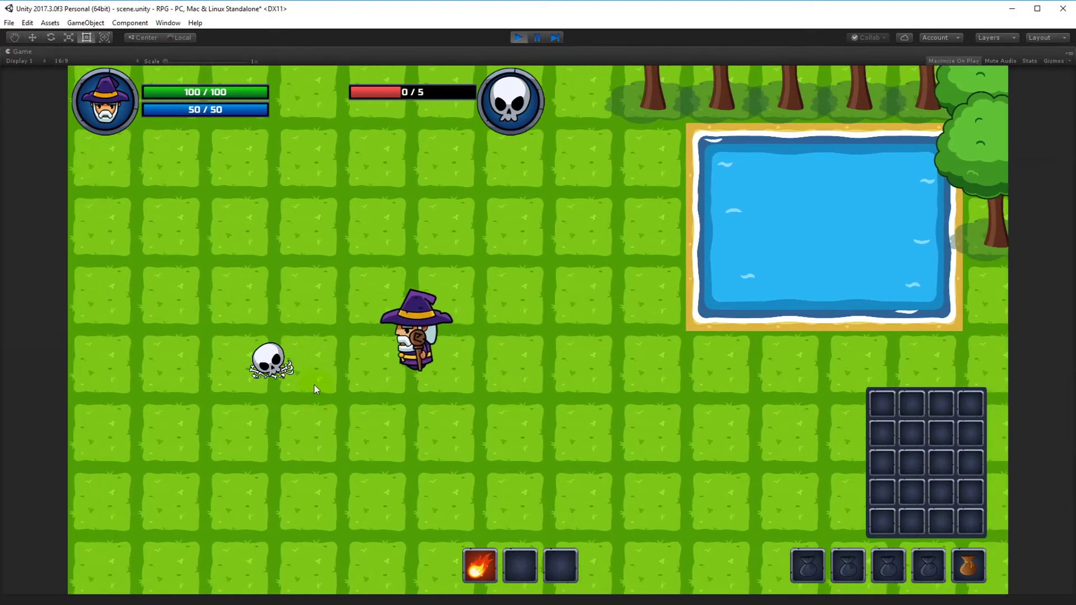
# - Open the dead skeleton's loot and examine the item tooltips and both loot pages
pyautogui.rightClick(289, 365)
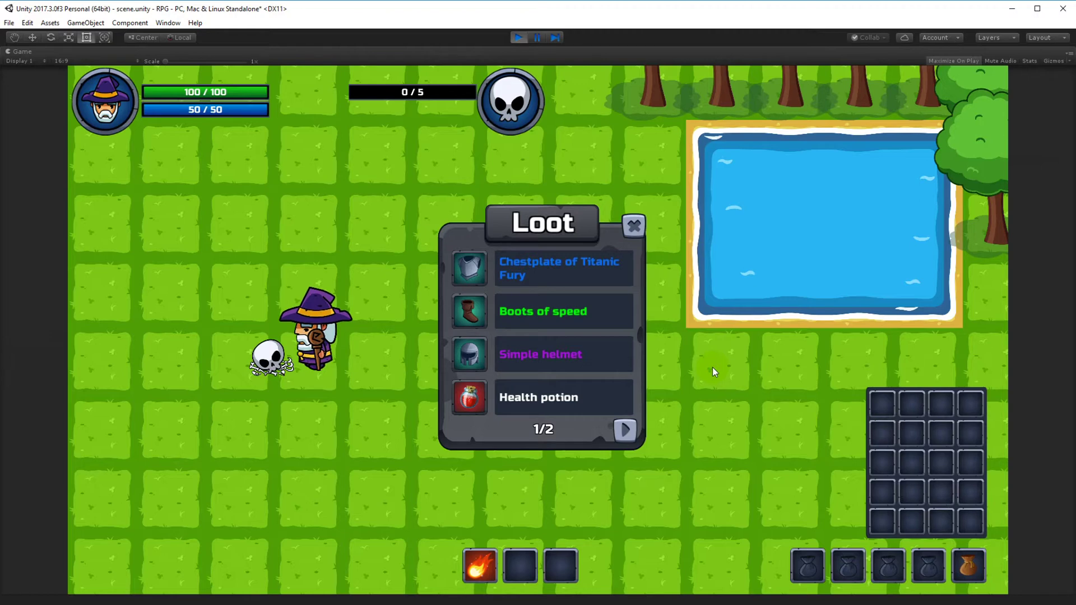
pyautogui.click(624, 430)
pyautogui.click(459, 431)
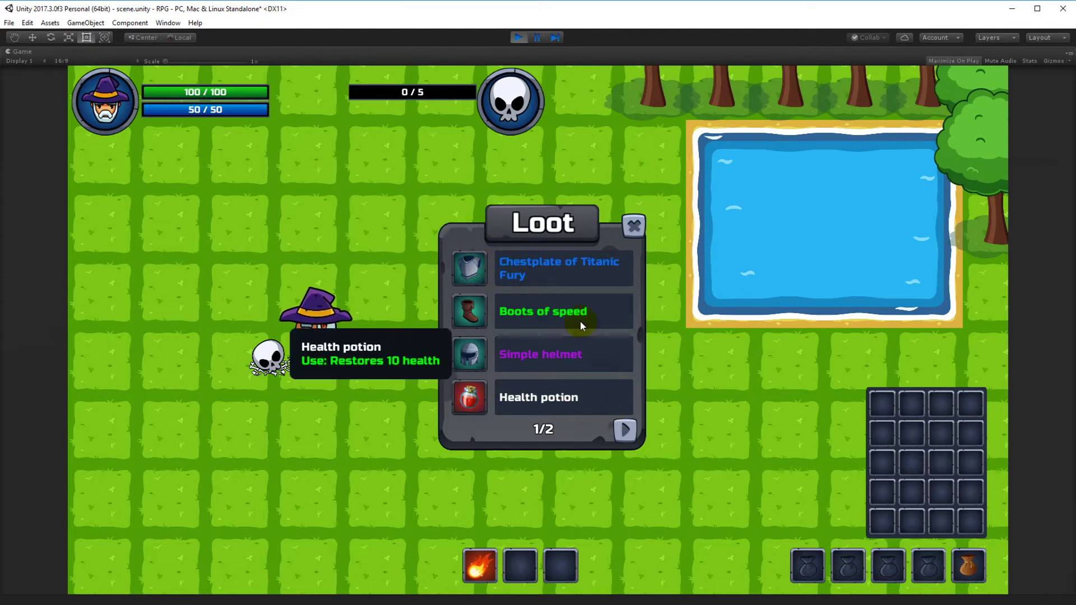
pyautogui.moveTo(473, 395)
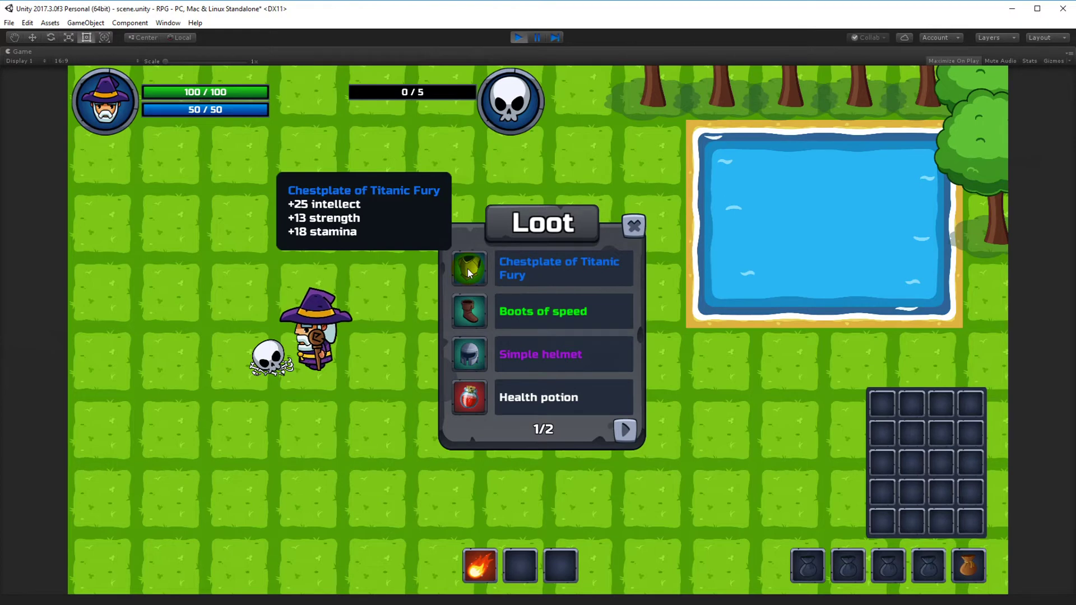
pyautogui.click(626, 432)
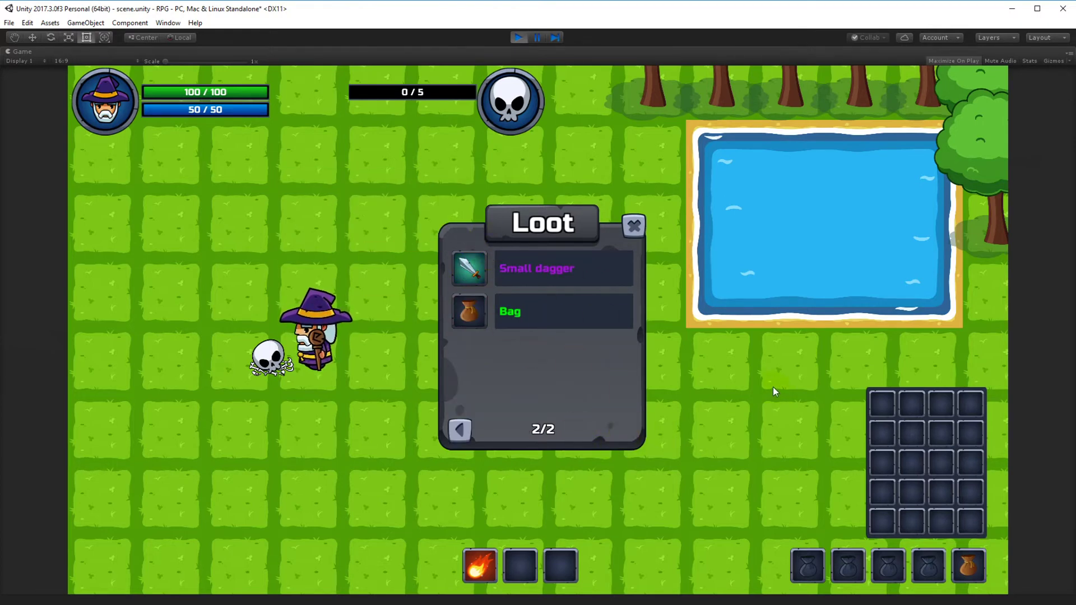
pyautogui.click(459, 435)
pyautogui.click(620, 430)
# - Loot the Bag, Small dagger, Health potion, Simple helmet, Boots of speed and Chestplate of Titanic Fury, and close the loot window
pyautogui.click(499, 312)
pyautogui.click(499, 269)
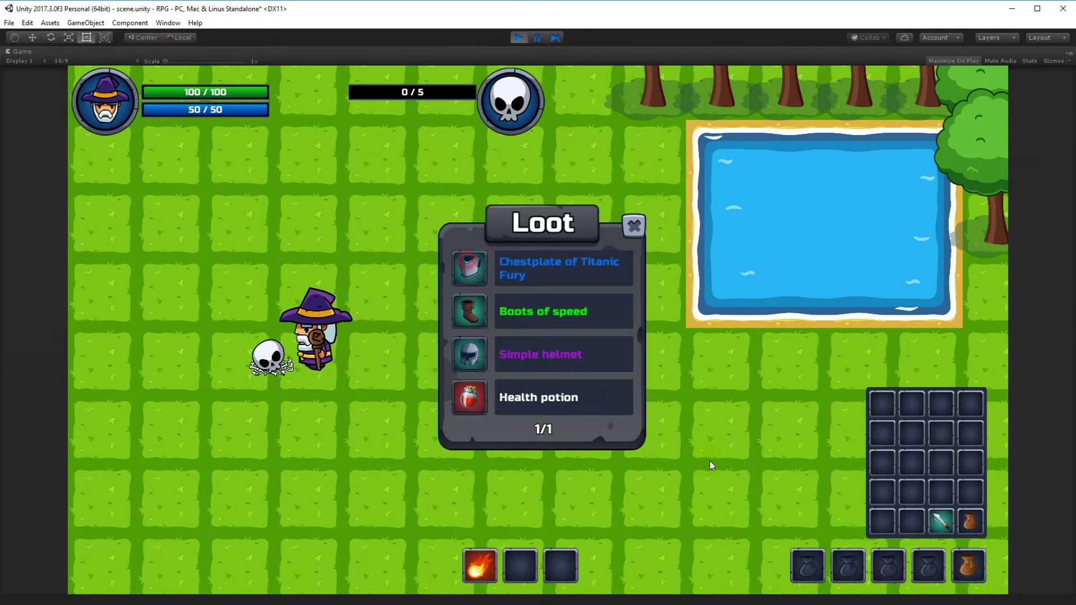
pyautogui.click(468, 399)
pyautogui.click(460, 362)
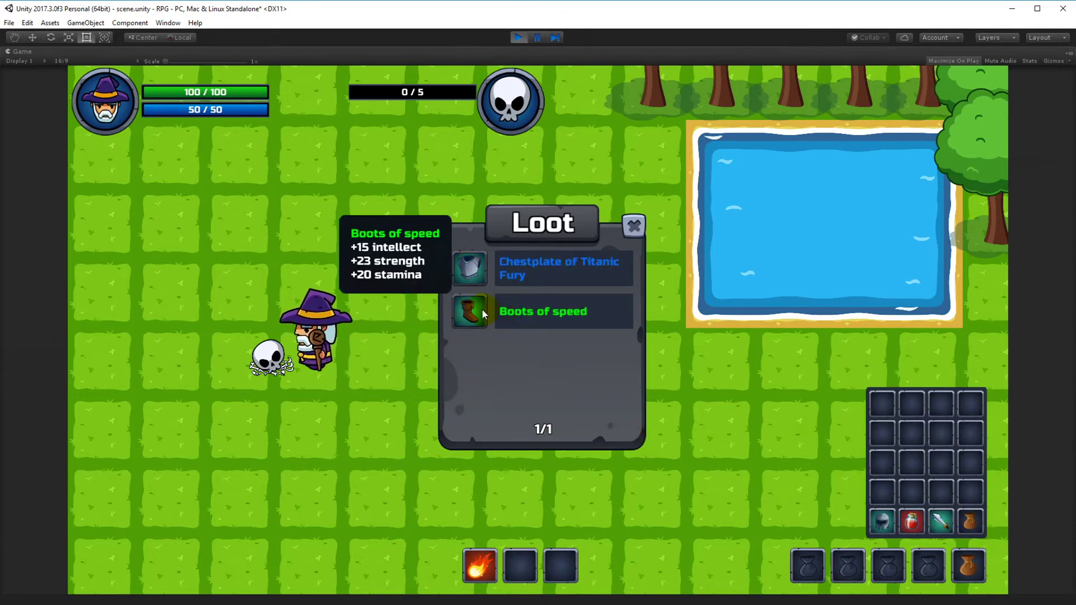
pyautogui.click(468, 314)
pyautogui.click(470, 268)
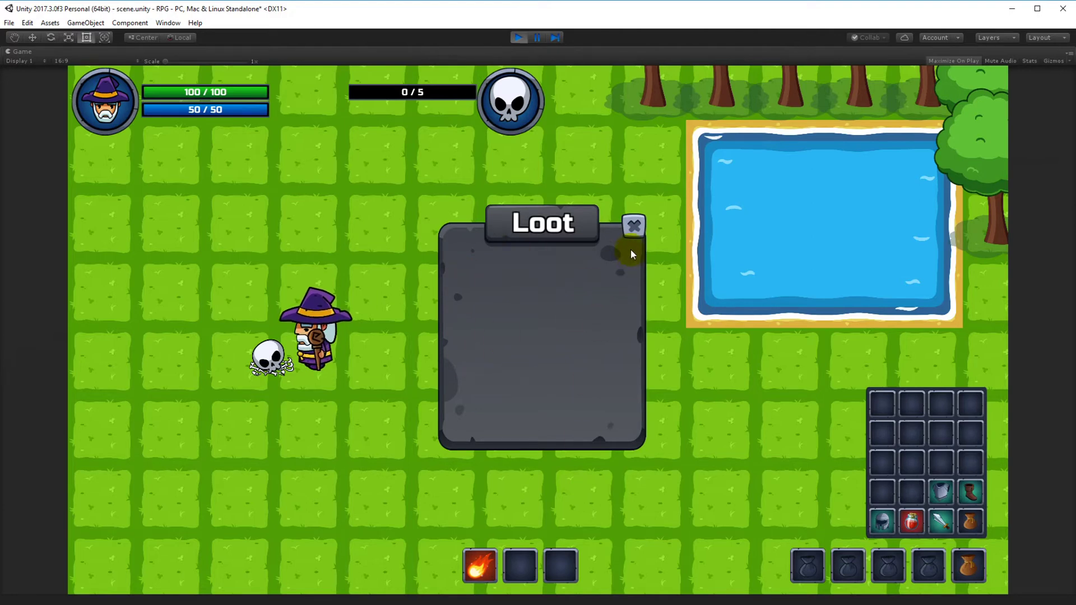
pyautogui.click(634, 226)
# - Recheck the skeleton's loot, close it, and equip the looted bag from the inventory
pyautogui.rightClick(268, 357)
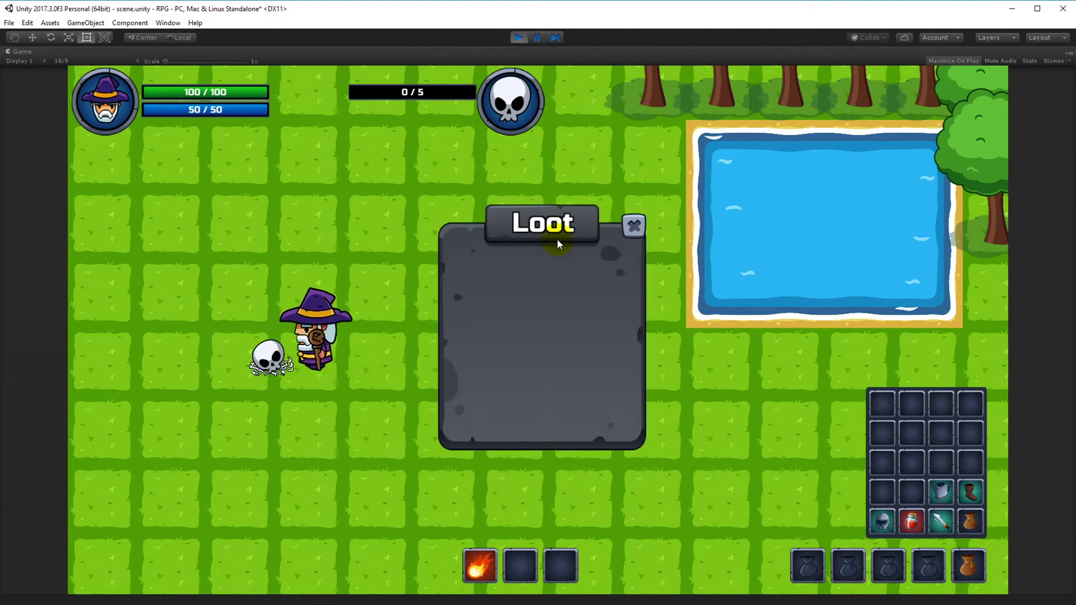
pyautogui.click(630, 225)
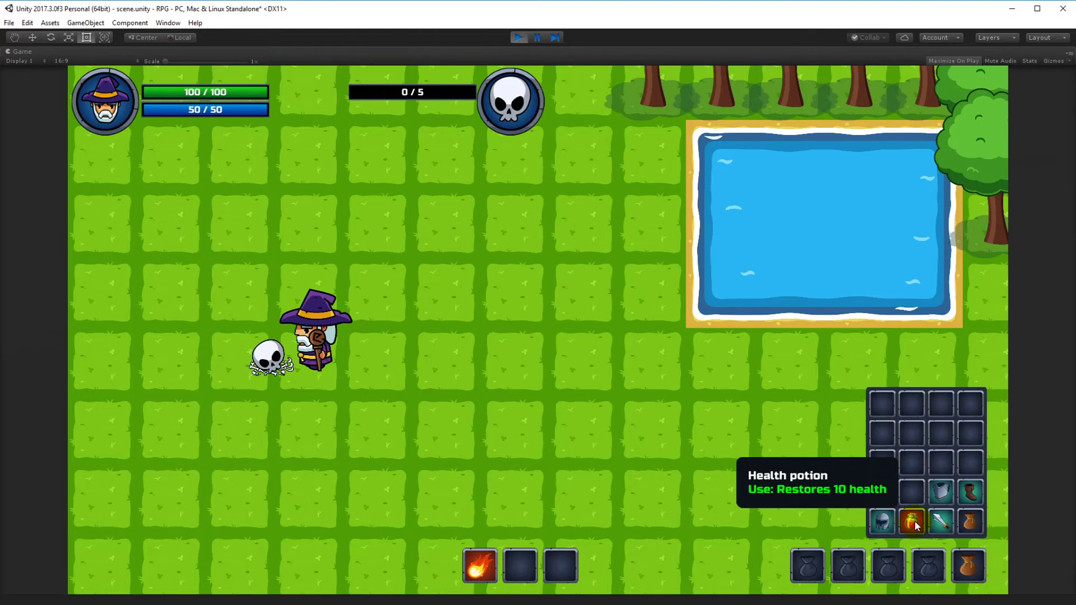
pyautogui.rightClick(972, 523)
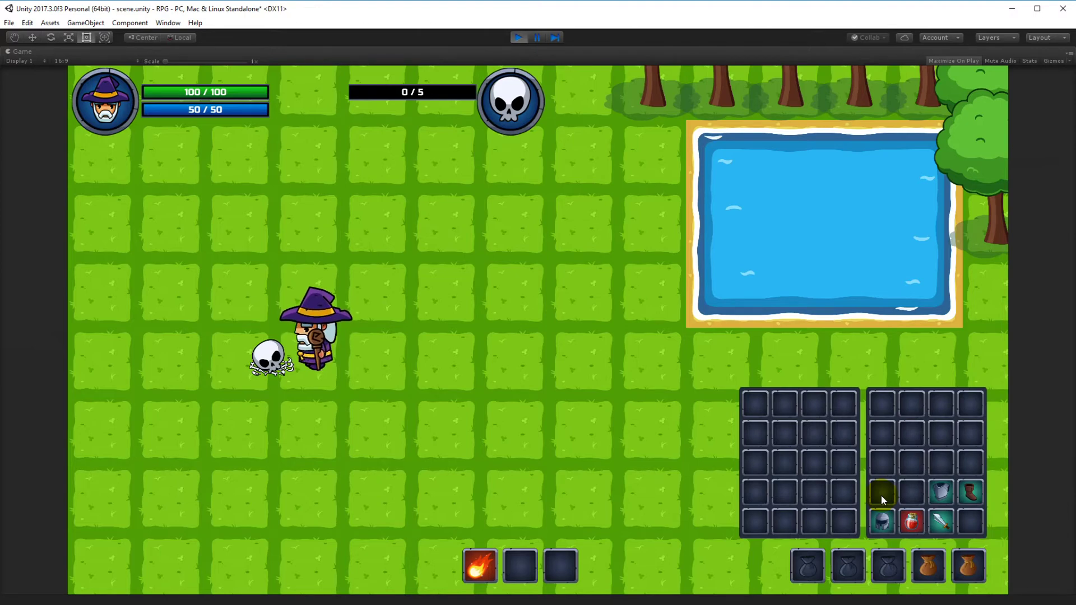
# - Stop the game, run it again, and inspect the tooltip of the health potion in the inventory
pyautogui.click(519, 37)
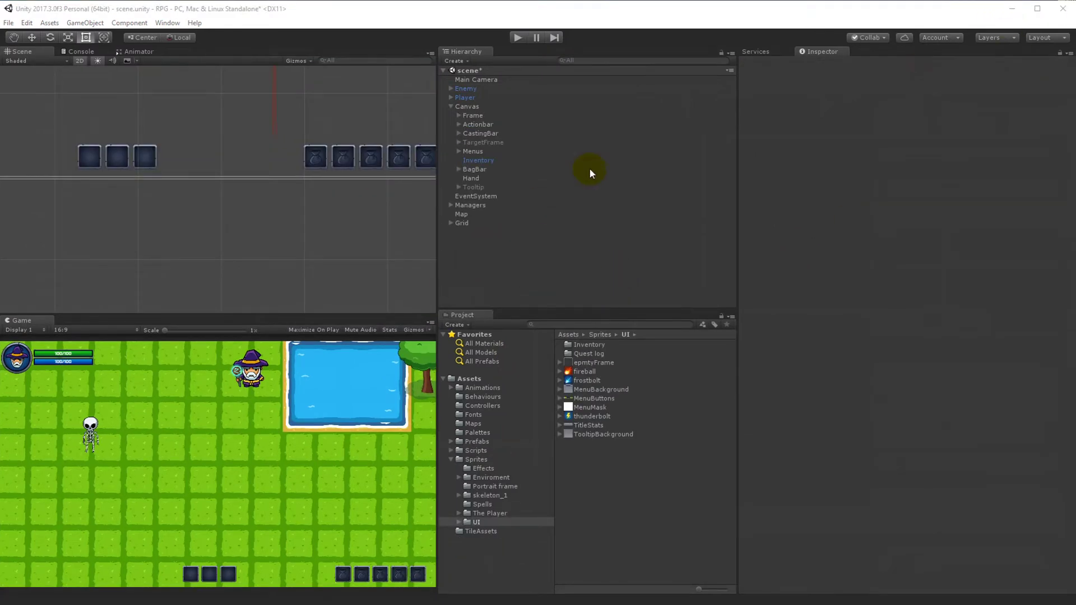
pyautogui.click(518, 37)
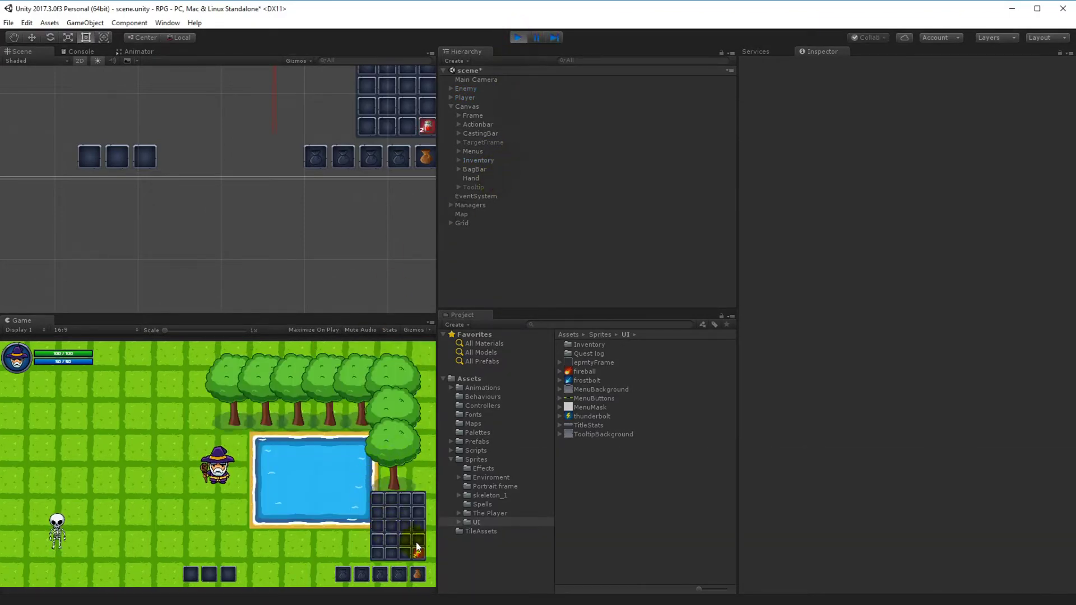
pyautogui.moveTo(421, 554)
# - Switch to File Explorer and preview frame.png in the Character panel folder
pyautogui.hotkey('alt', 'Tab')
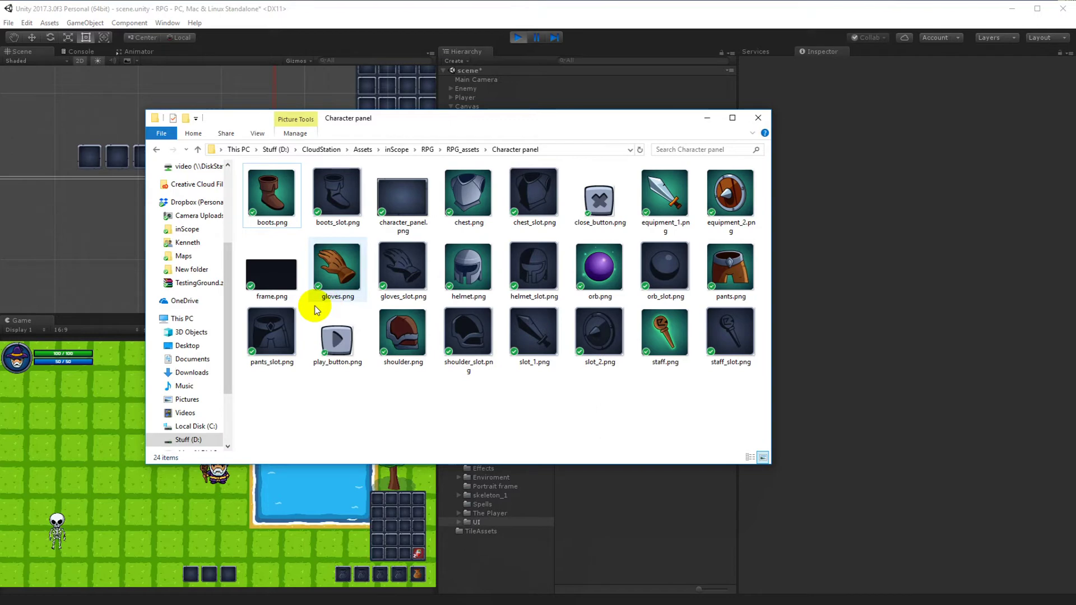
pyautogui.click(266, 276)
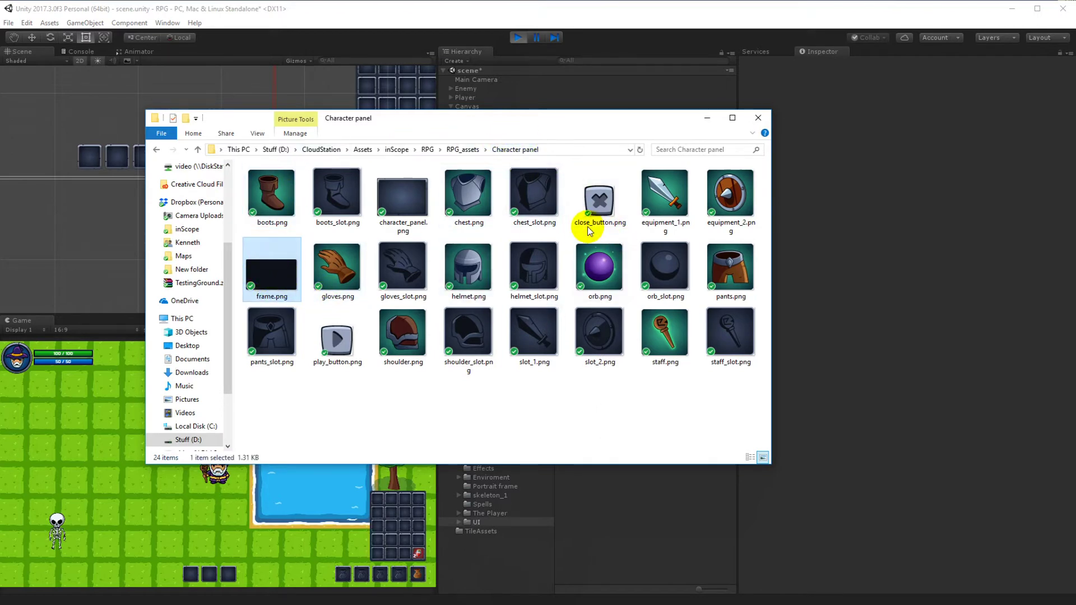
pyautogui.moveTo(280, 280); pyautogui.dragTo(79, 308)
pyautogui.doubleClick(271, 275)
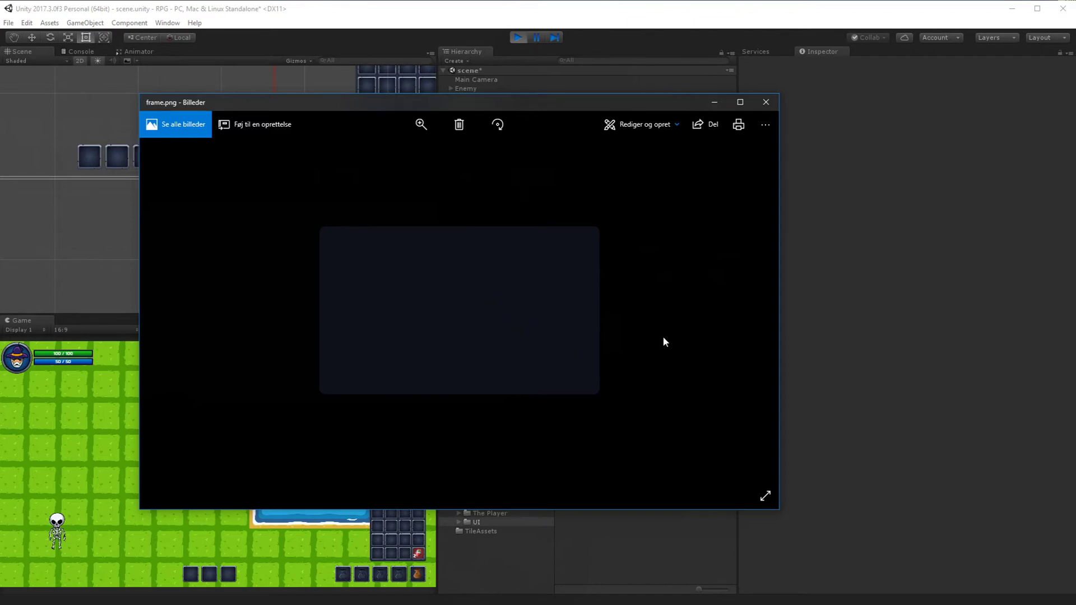
pyautogui.click(766, 101)
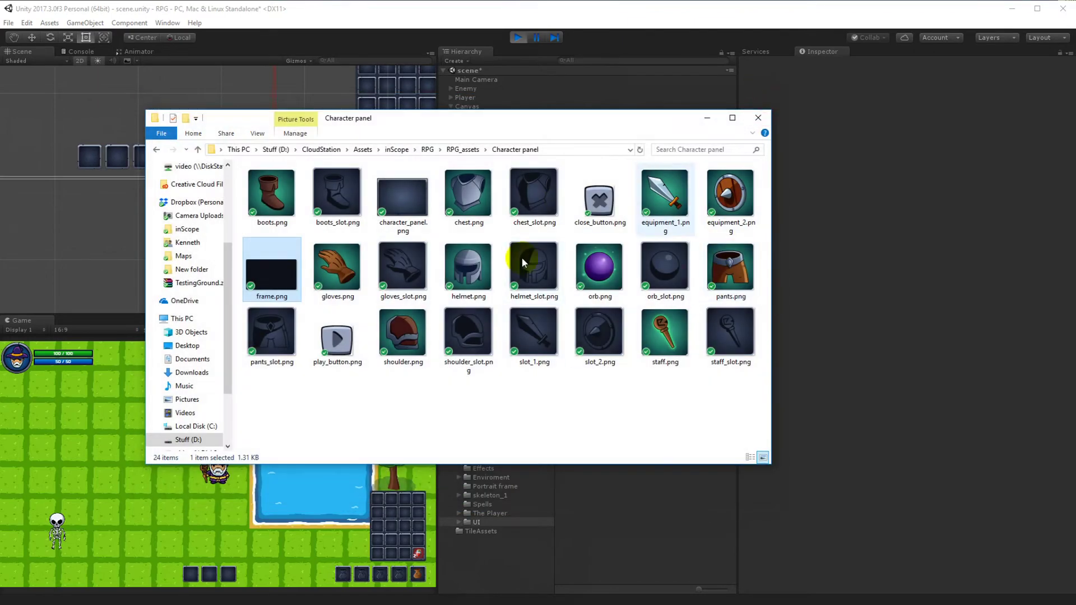
# - Import frame.png from the Character panel folder into the project's Sprites > UI folder
pyautogui.moveTo(505, 125); pyautogui.dragTo(1003, 188)
pyautogui.moveTo(796, 336); pyautogui.dragTo(495, 520)
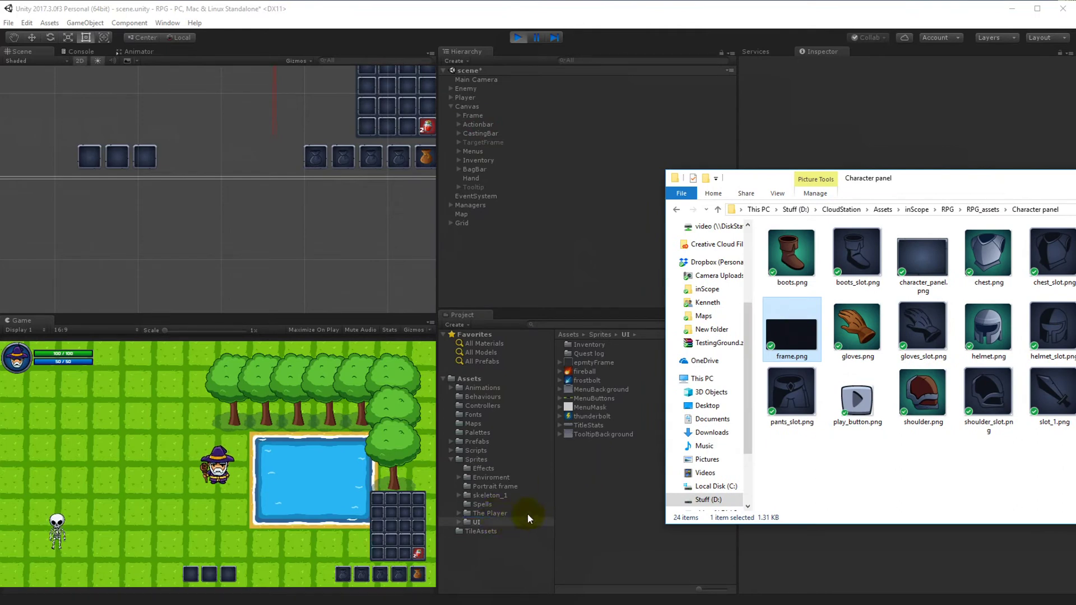
pyautogui.click(600, 458)
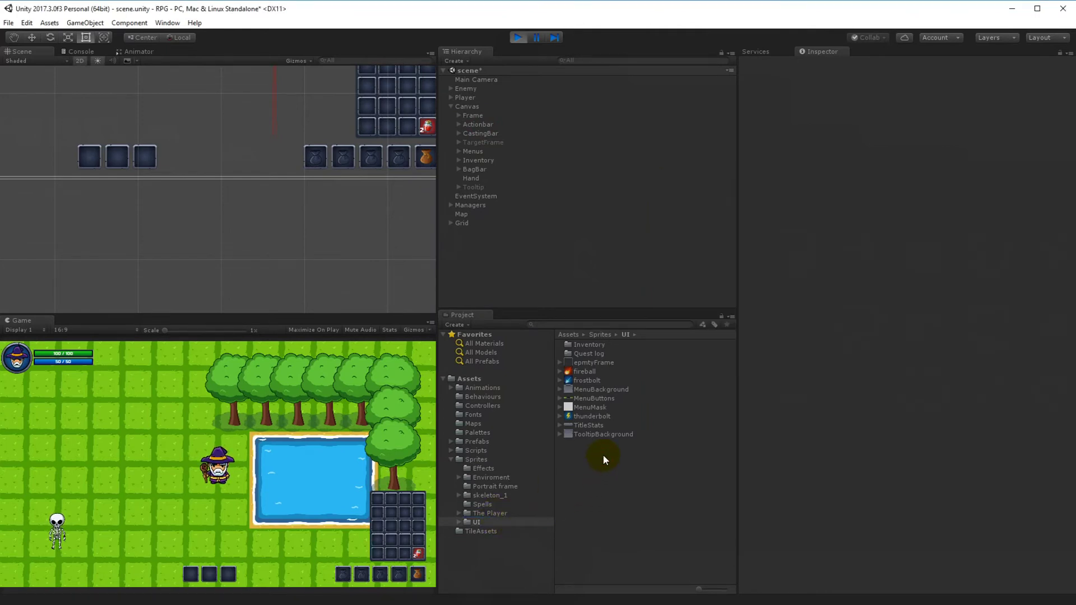
pyautogui.hotkey('alt', 'Tab')
pyautogui.moveTo(792, 335); pyautogui.dragTo(607, 456)
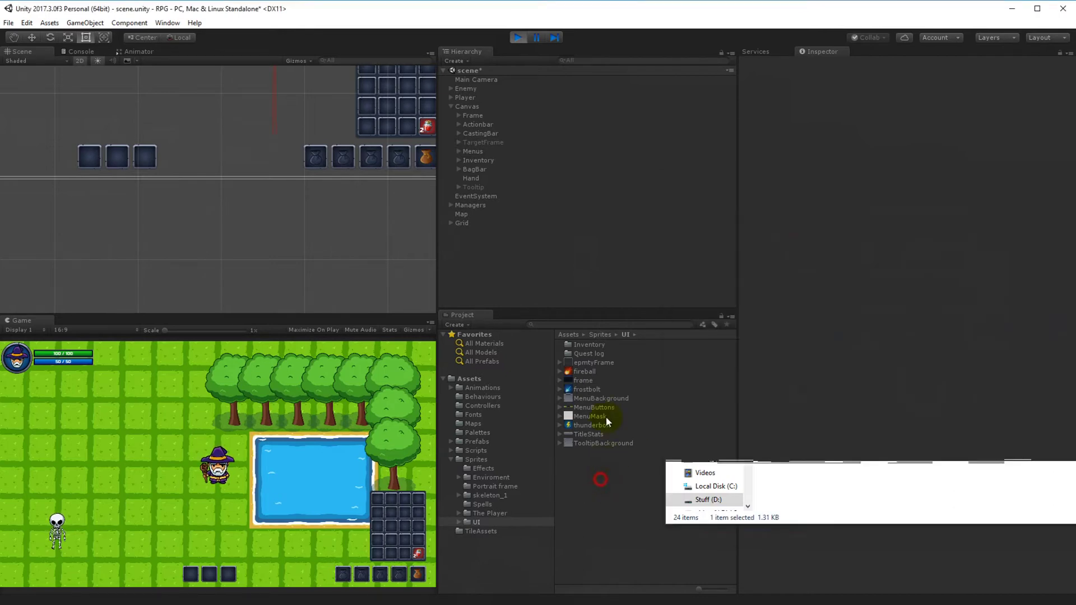
# - Stop the game and open the frame sprite in the Sprite Editor
pyautogui.click(589, 381)
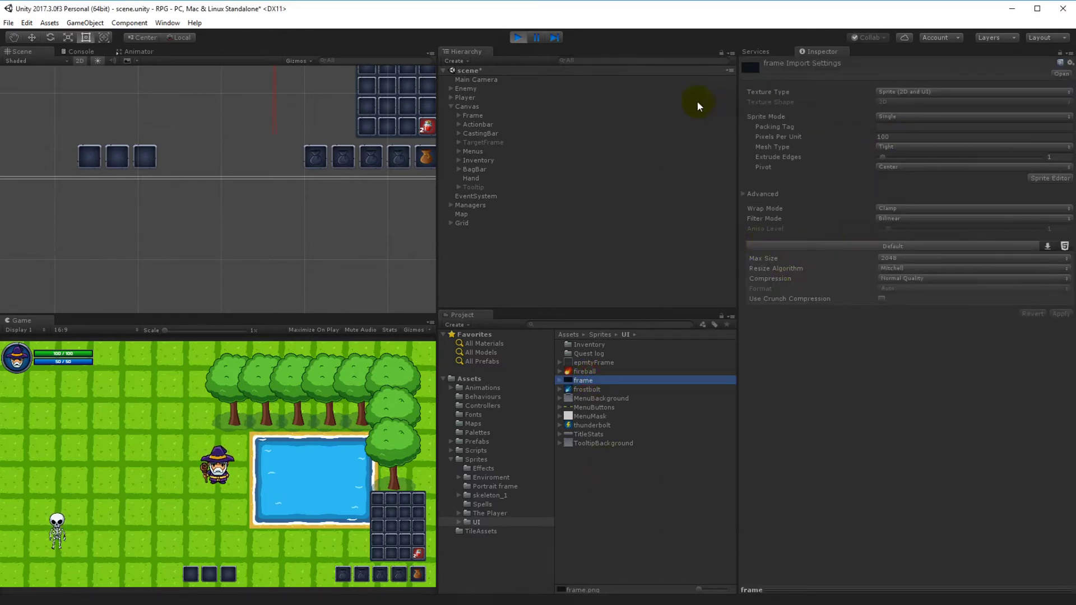
pyautogui.click(518, 37)
pyautogui.click(586, 381)
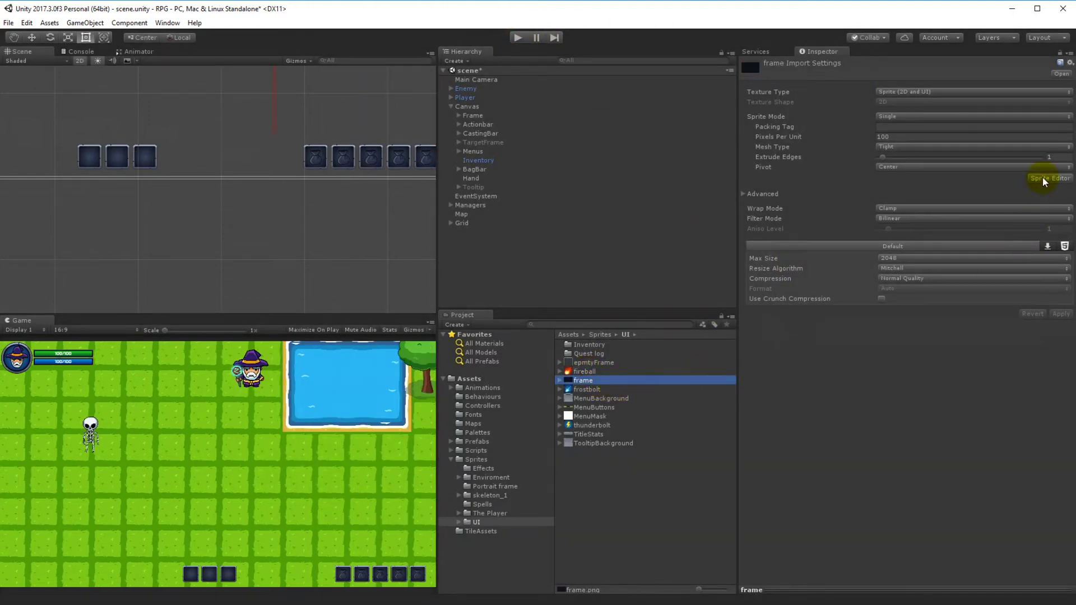
pyautogui.click(1044, 179)
# - Set the frame sprite's right border to about 8, top to about 7 and bottom to about 9, enclosing the rounded corners
pyautogui.moveTo(766, 314); pyautogui.dragTo(756, 312)
pyautogui.moveTo(464, 135); pyautogui.dragTo(462, 143)
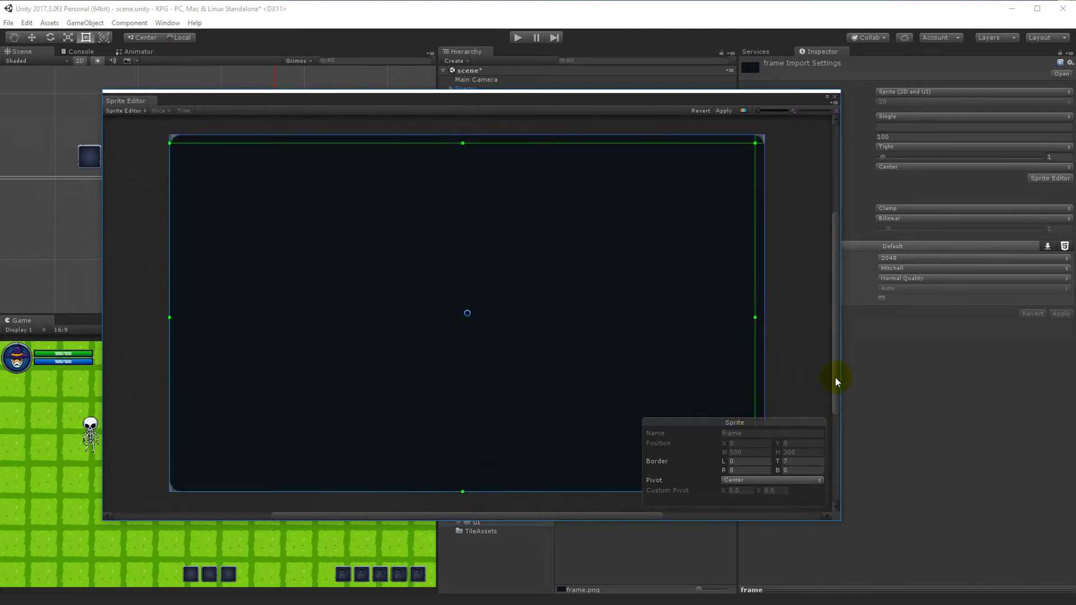
pyautogui.moveTo(835, 380); pyautogui.dragTo(839, 450)
pyautogui.moveTo(463, 344); pyautogui.dragTo(466, 335)
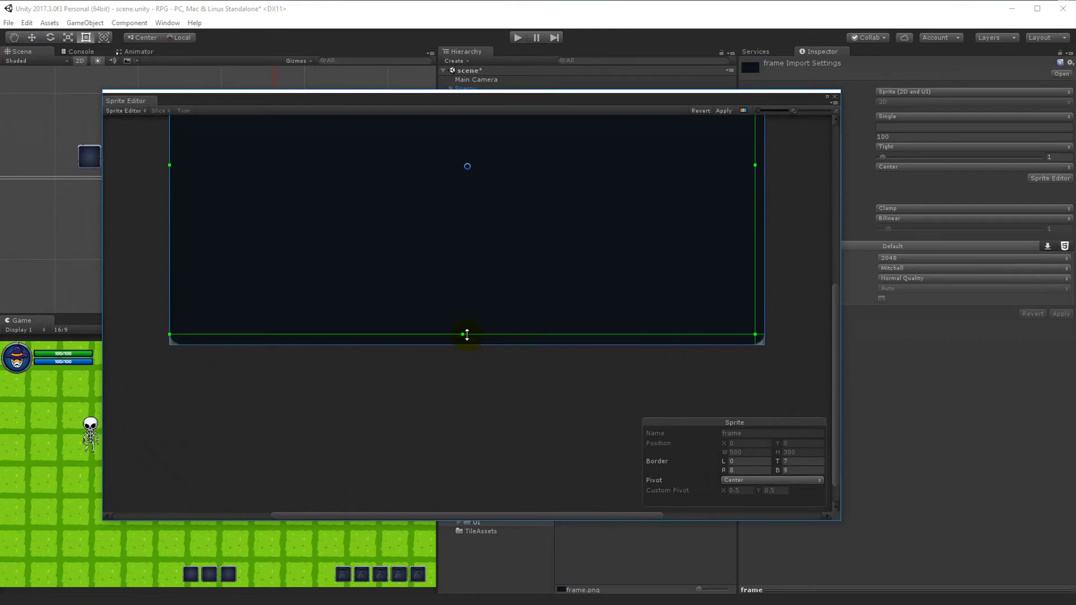
pyautogui.scroll(3, 780, 344)
pyautogui.scroll(2, 611, 301)
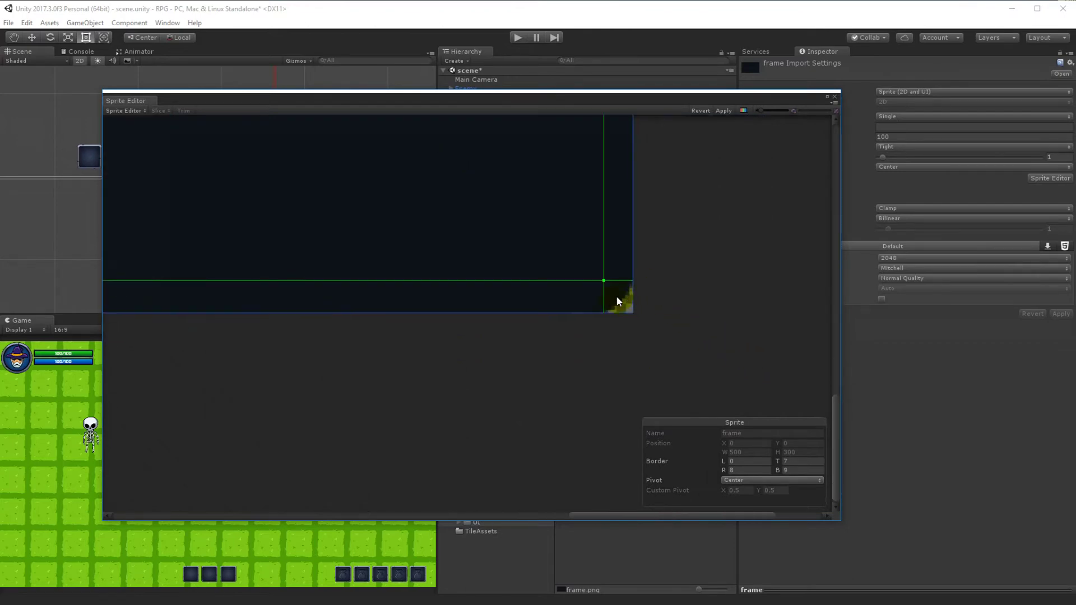
pyautogui.scroll(-5, 506, 330)
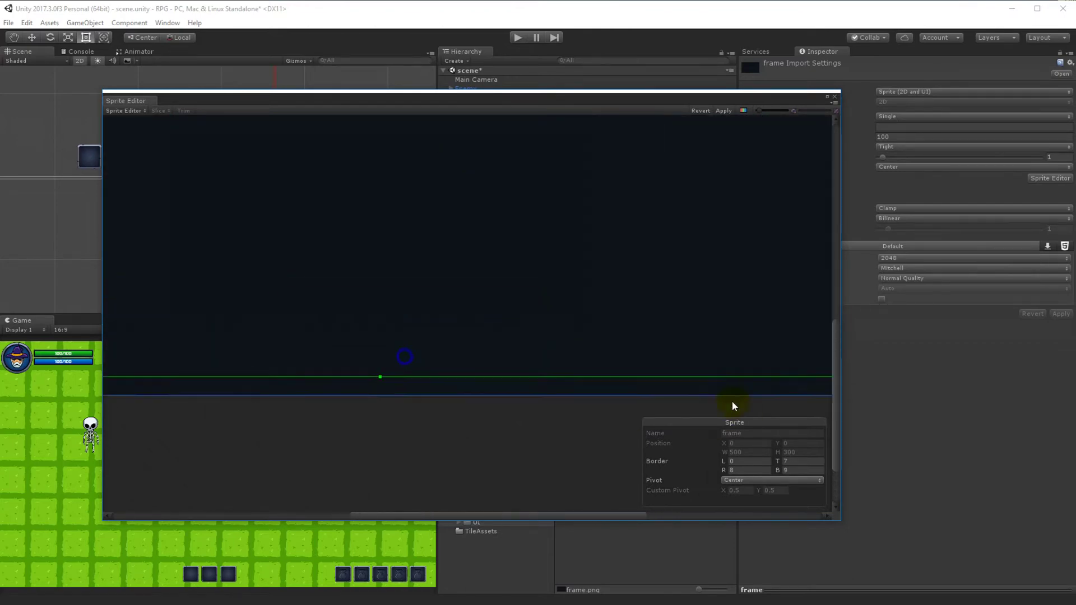
# - Set the frame sprite's left border to about 8, apply the borders, and close the Sprite Editor
pyautogui.scroll(4, 361, 284)
pyautogui.moveTo(331, 316); pyautogui.dragTo(342, 316)
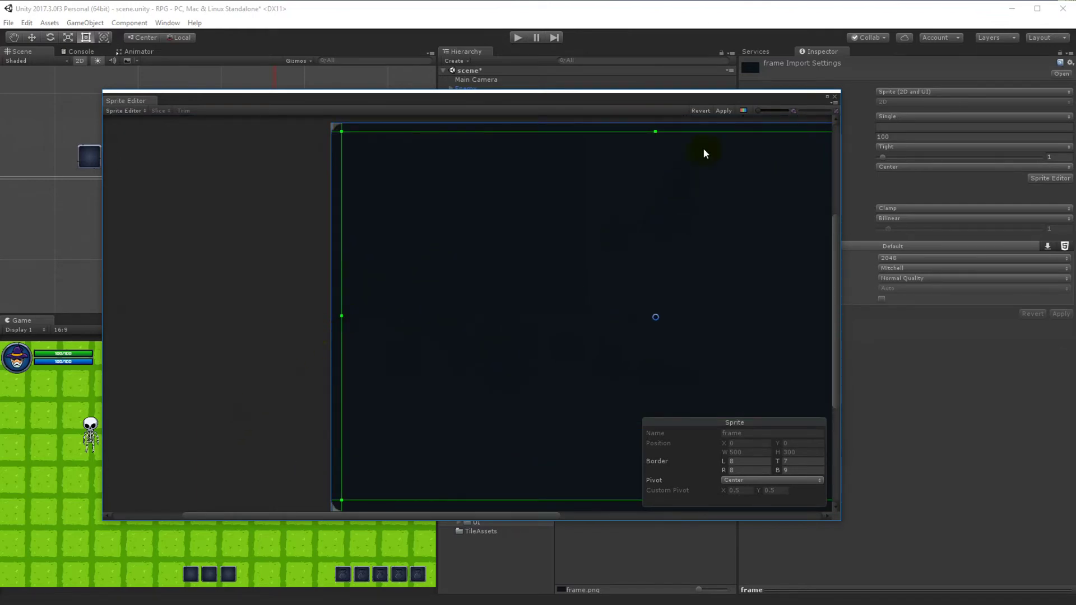
pyautogui.click(725, 111)
pyautogui.click(835, 97)
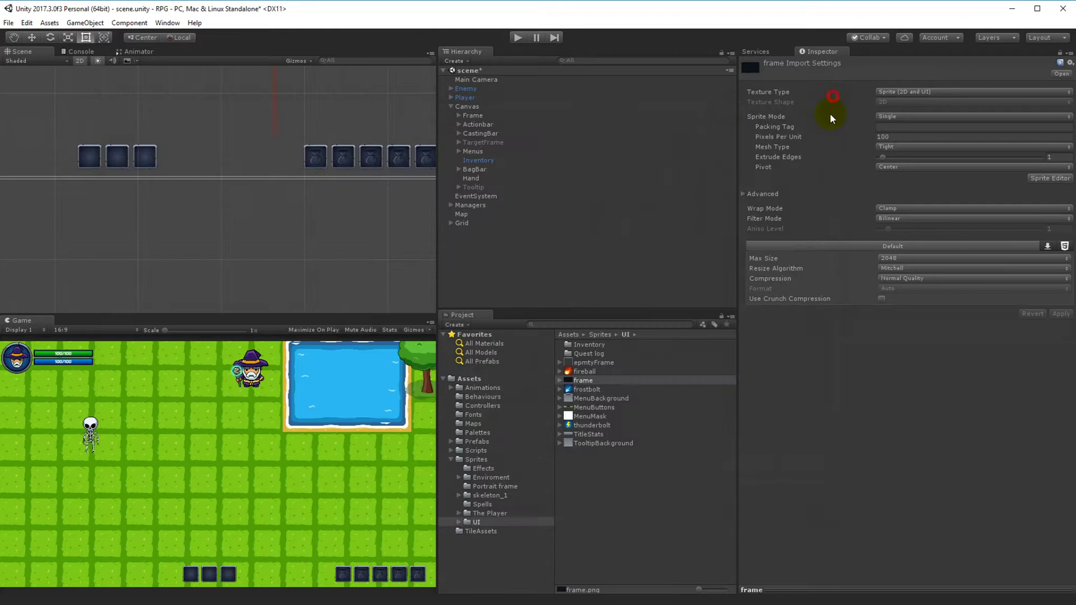
# - Set the Tooltip object's source image to the frame sprite and run the game
pyautogui.click(474, 187)
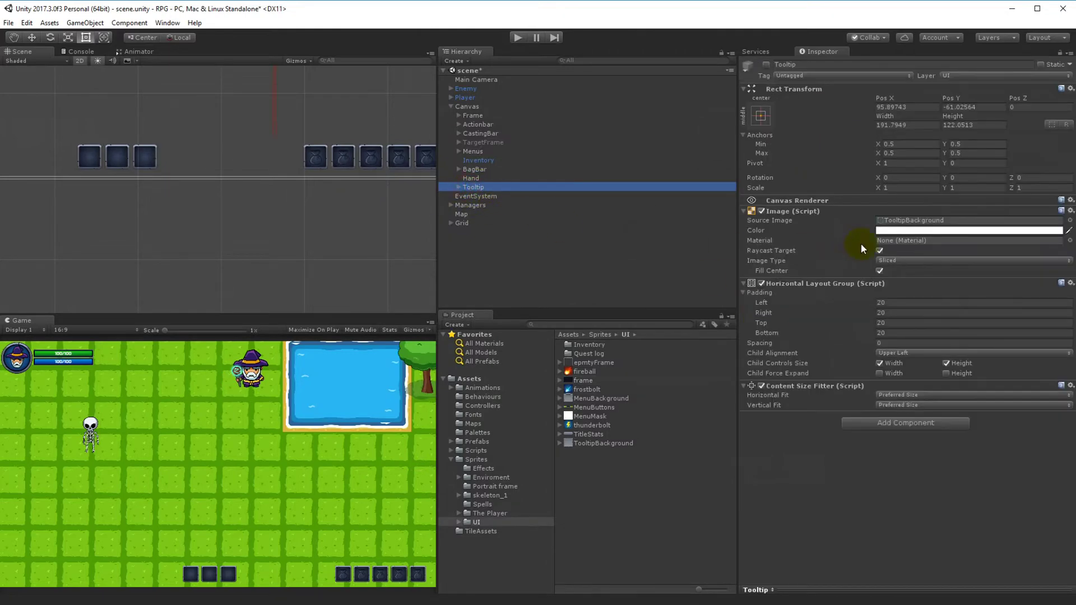
pyautogui.click(1070, 220)
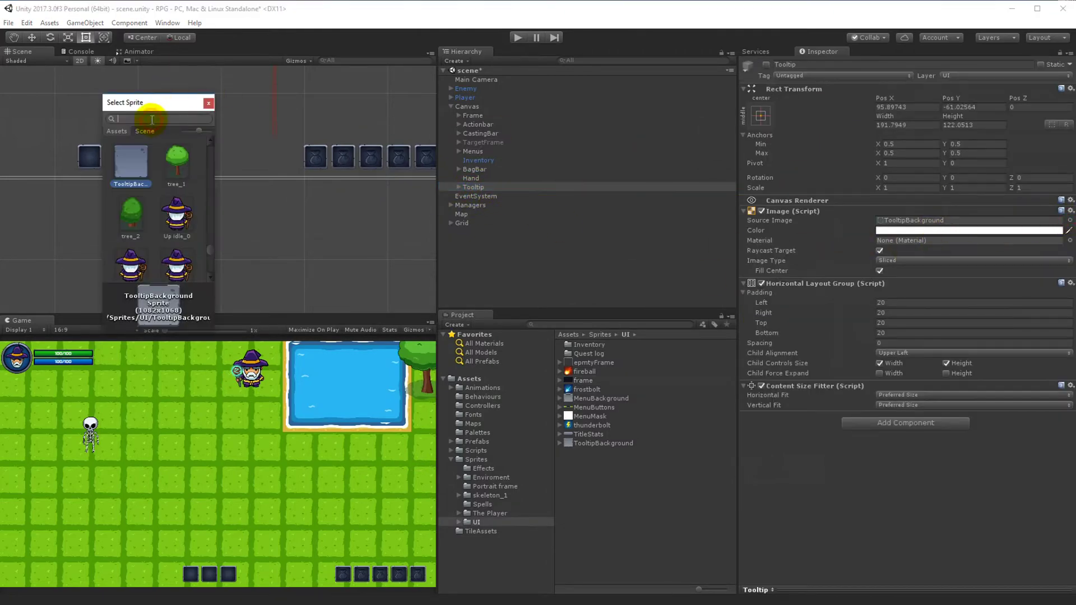
pyautogui.write('fra')
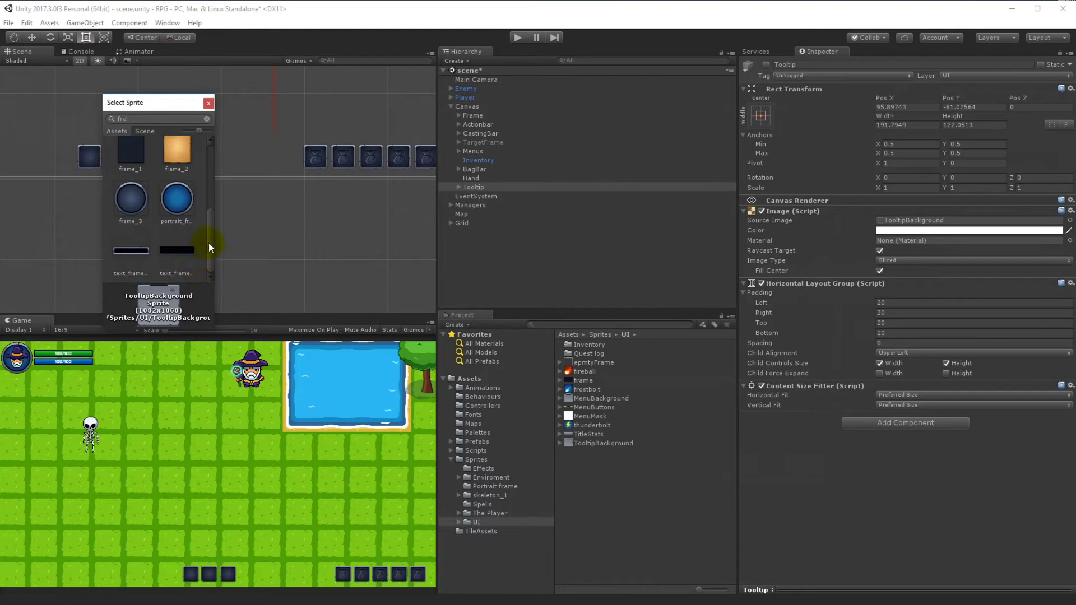
pyautogui.moveTo(208, 243); pyautogui.dragTo(207, 174)
pyautogui.doubleClick(185, 213)
pyautogui.click(518, 37)
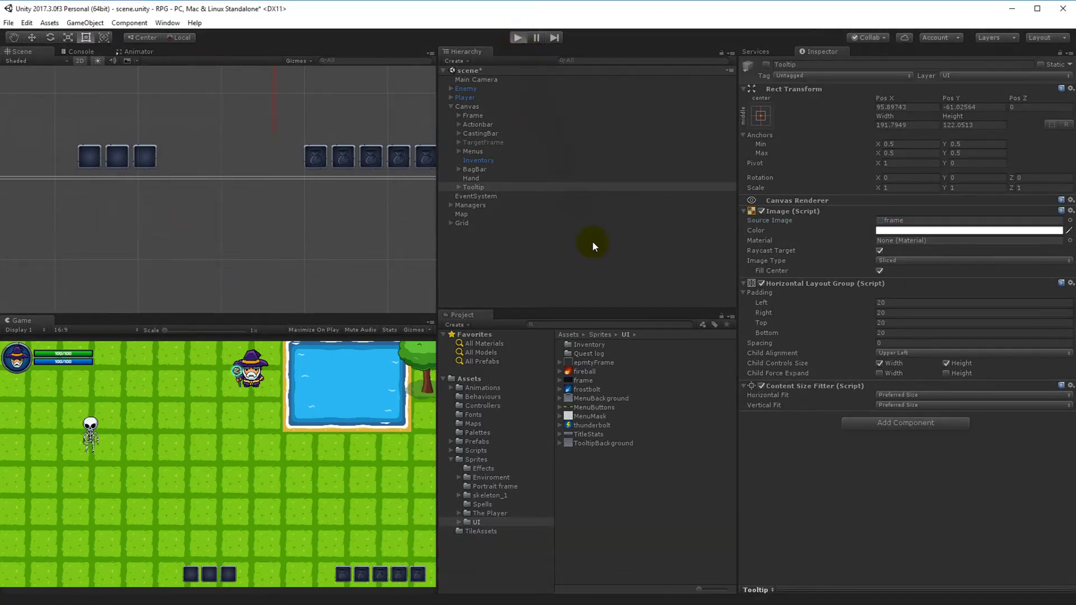
# - Add three bags to the inventory, check the health potion and bag tooltips with the new frame, and stop the game
pyautogui.moveTo(422, 556)
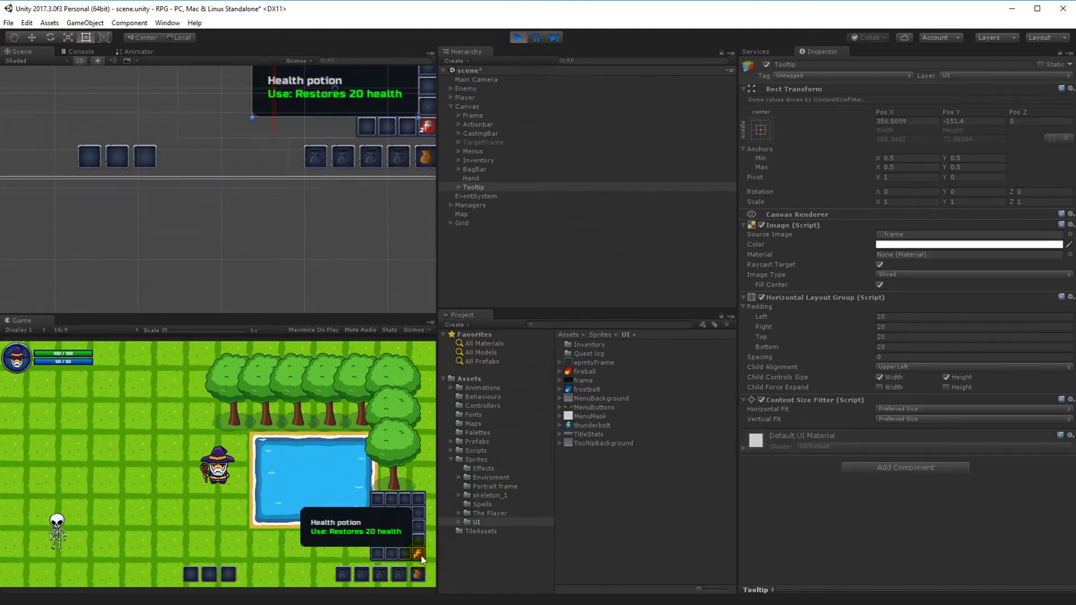
pyautogui.press('j')
pyautogui.press('j')
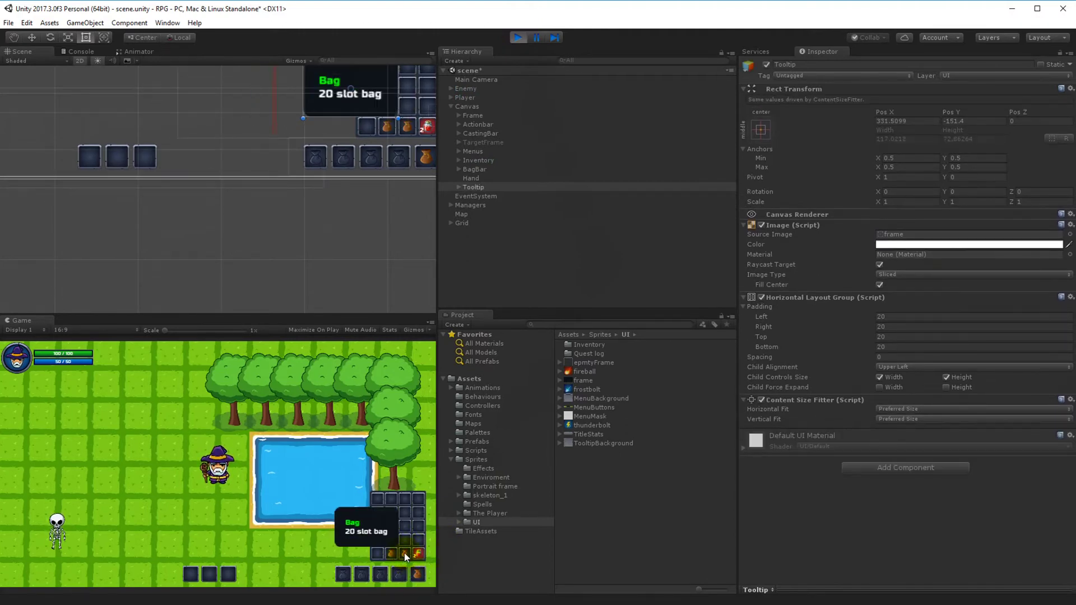
pyautogui.press('j')
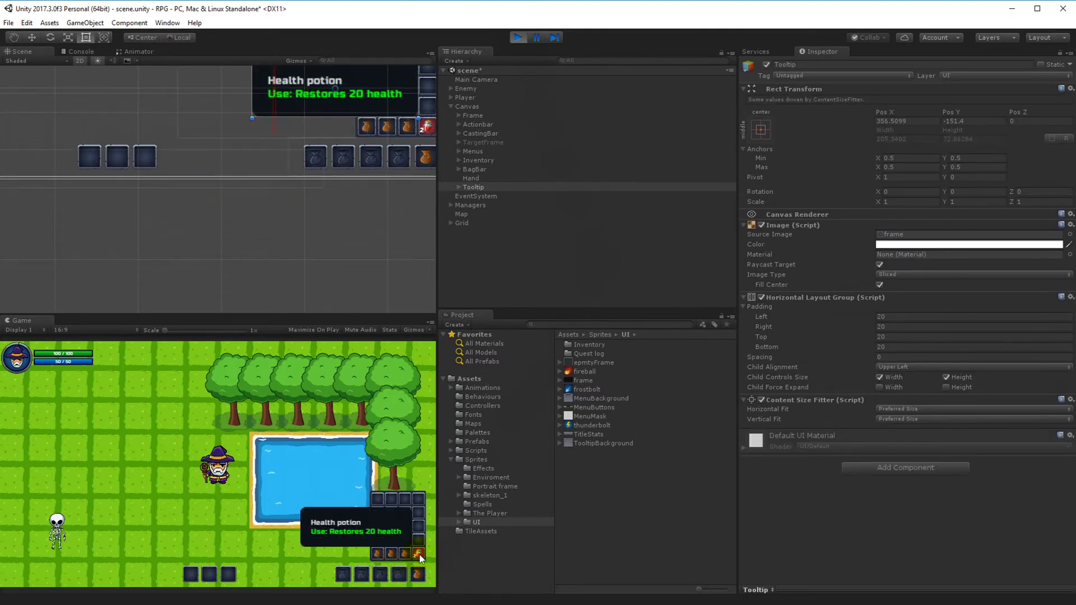
pyautogui.hotkey('ctrl', 'p')
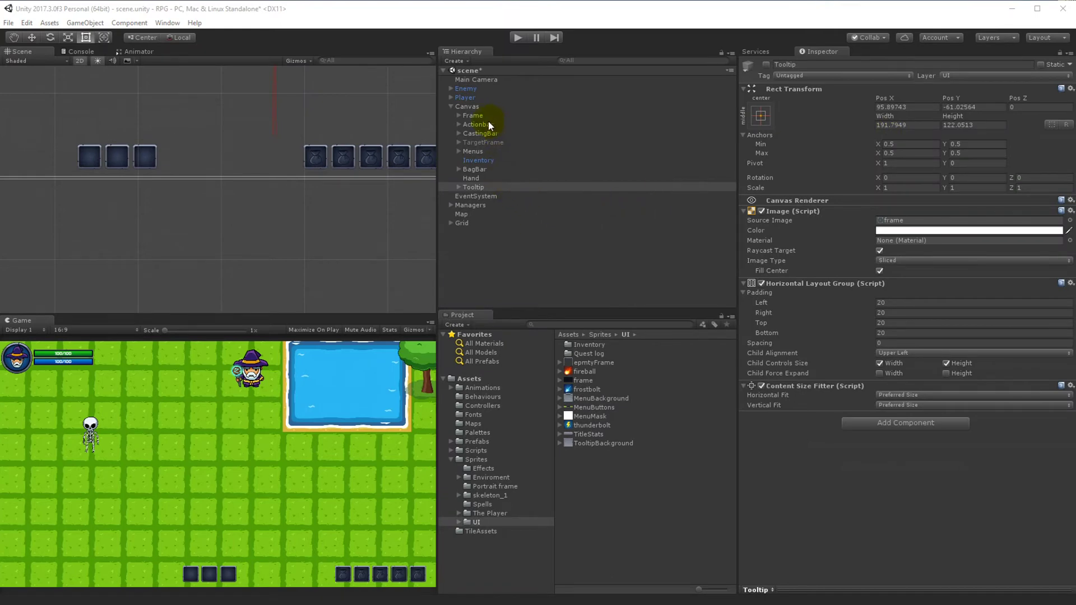
# - Add a UI Image under the Canvas and name it LootWindow
pyautogui.rightClick(471, 106)
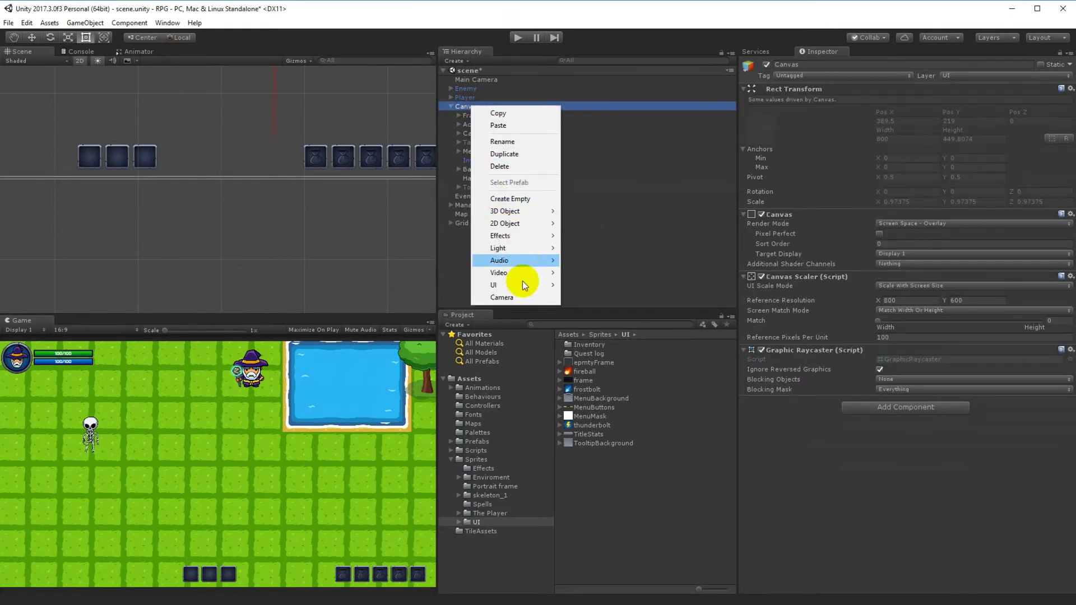
pyautogui.moveTo(523, 287)
pyautogui.click(589, 298)
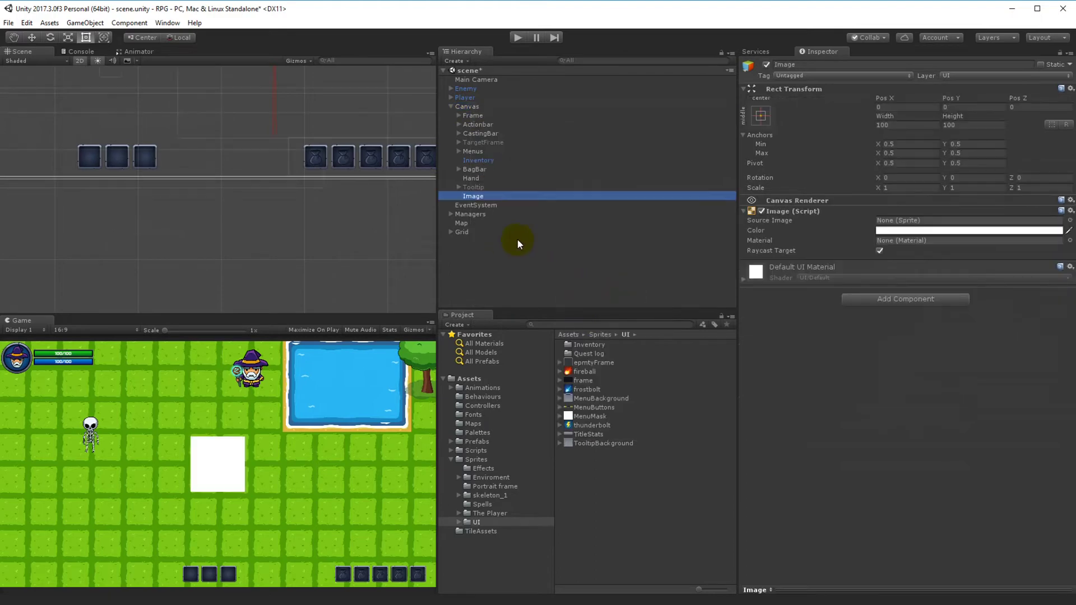
pyautogui.write('LootWindow')
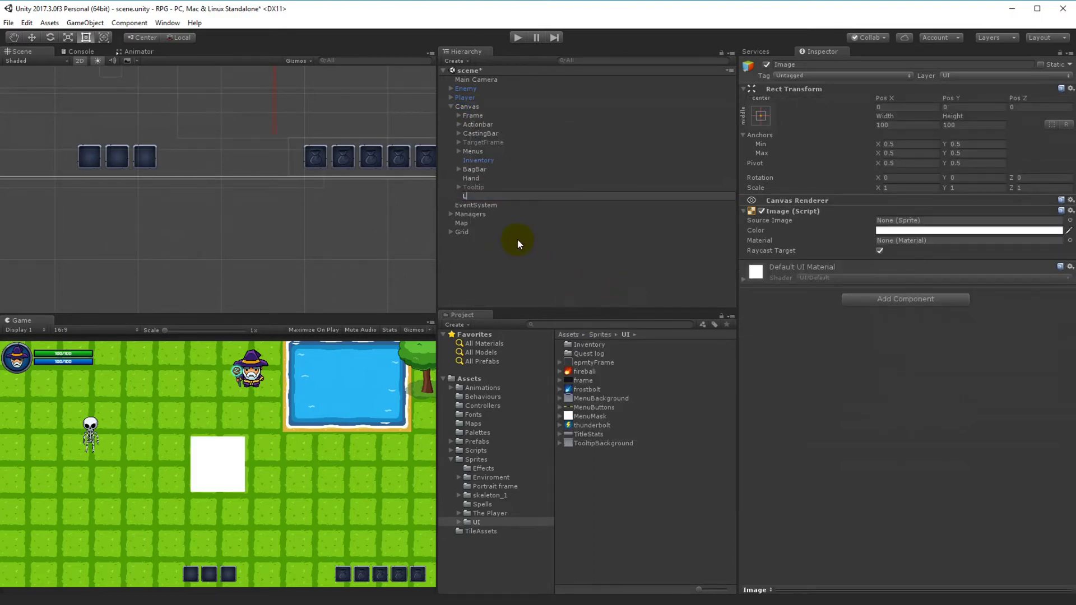
pyautogui.press('Return')
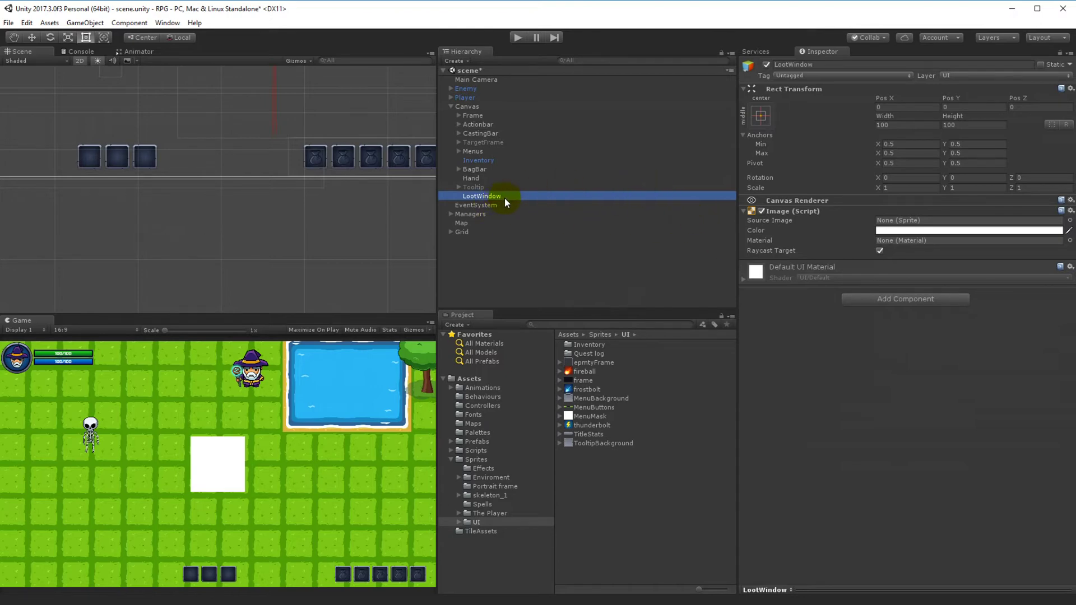
# - Set the LootWindow's source image to the MenuBackground sprite
pyautogui.click(1070, 220)
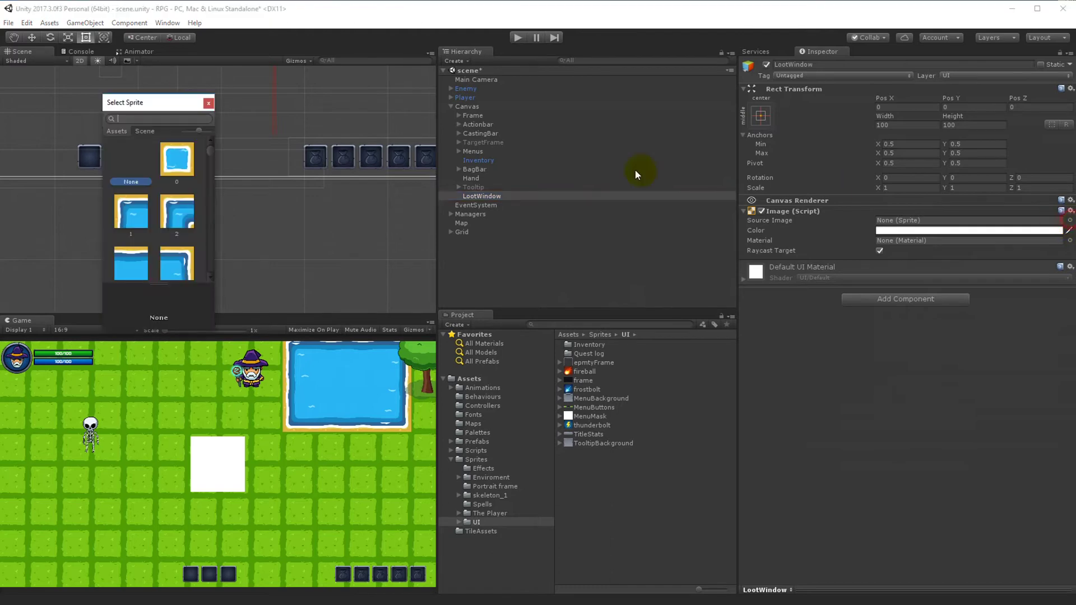
pyautogui.write('menu')
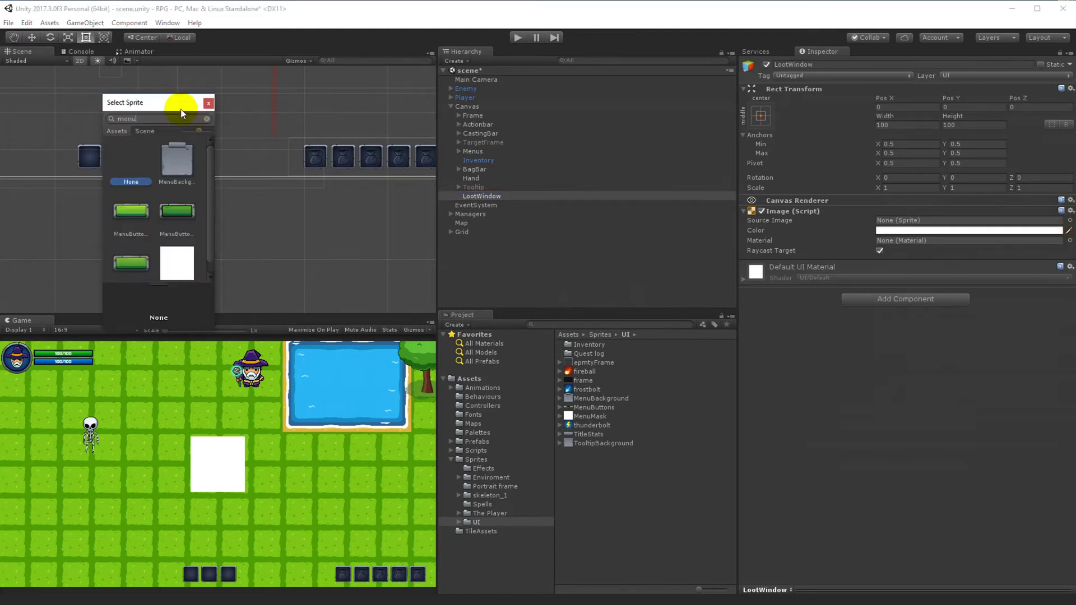
pyautogui.doubleClick(174, 159)
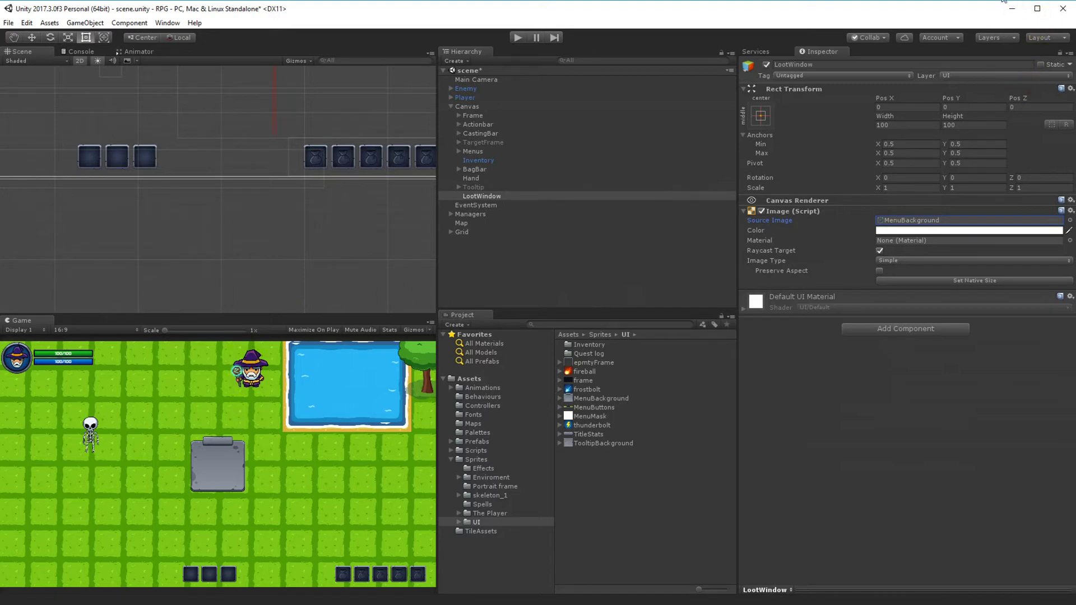
# - Set the LootWindow's width to 180 and height to 210
pyautogui.click(974, 125)
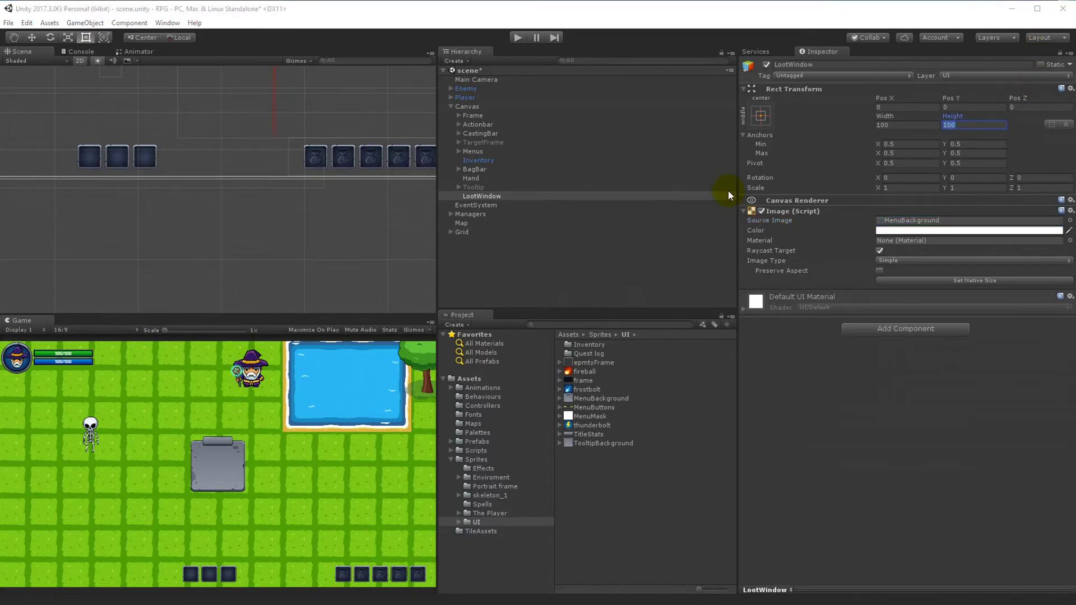
pyautogui.click(496, 195)
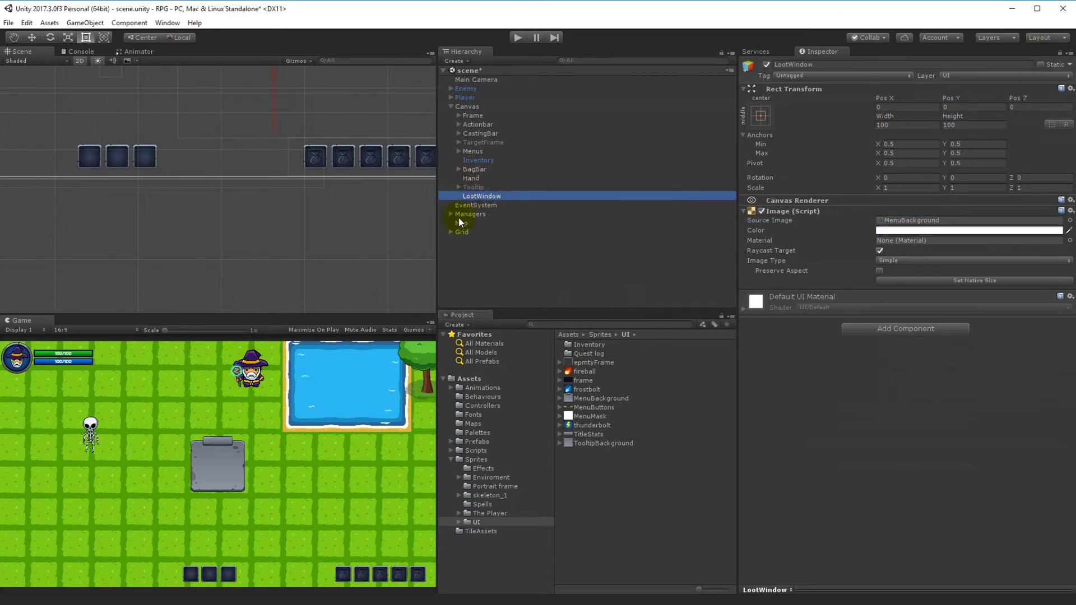
pyautogui.click(893, 124)
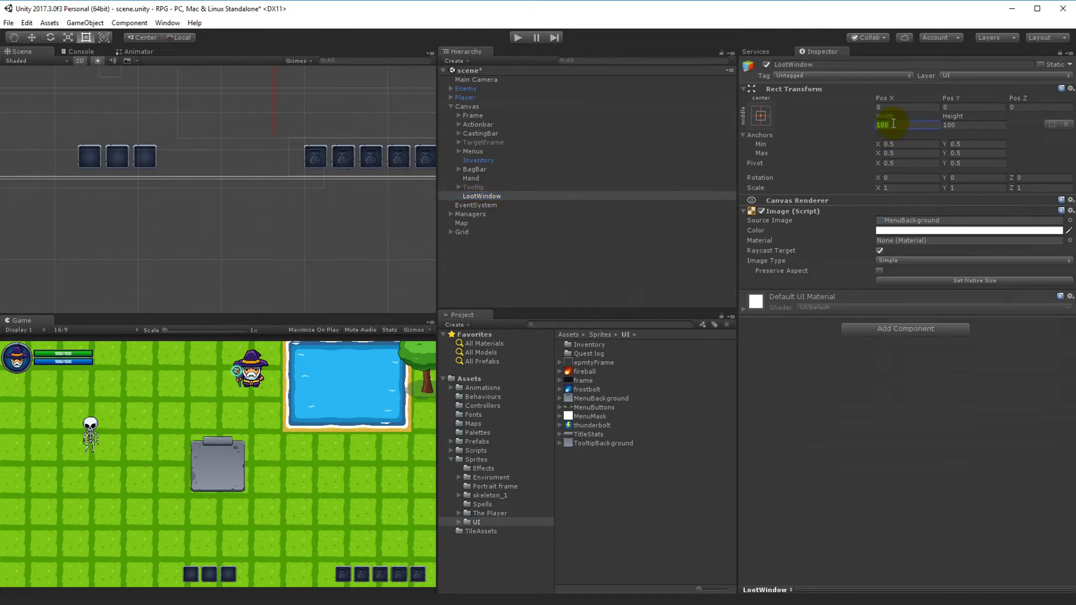
pyautogui.write('180')
pyautogui.click(967, 124)
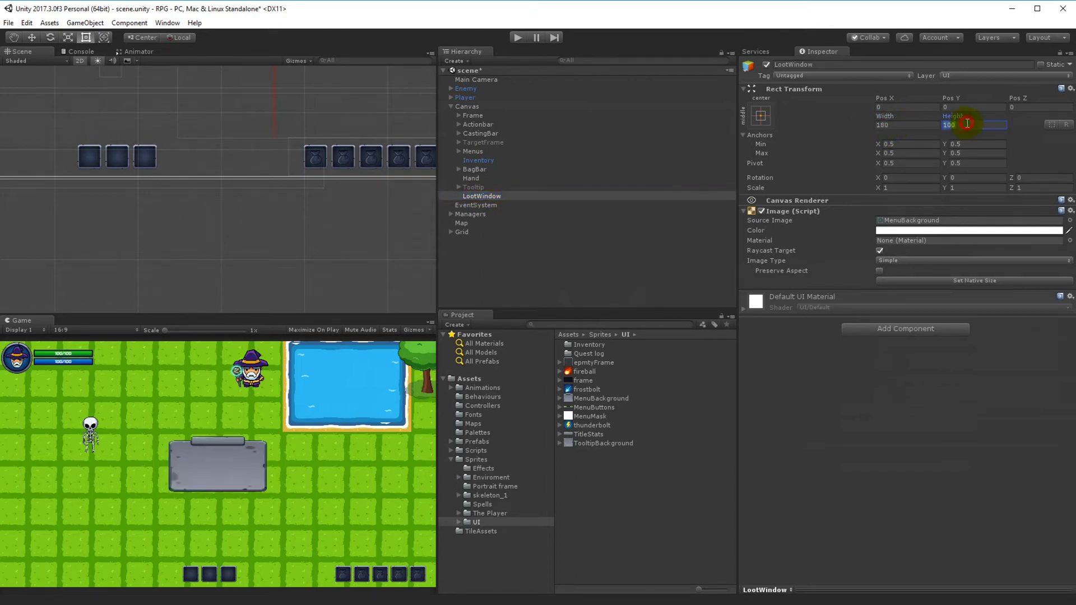
pyautogui.write('210')
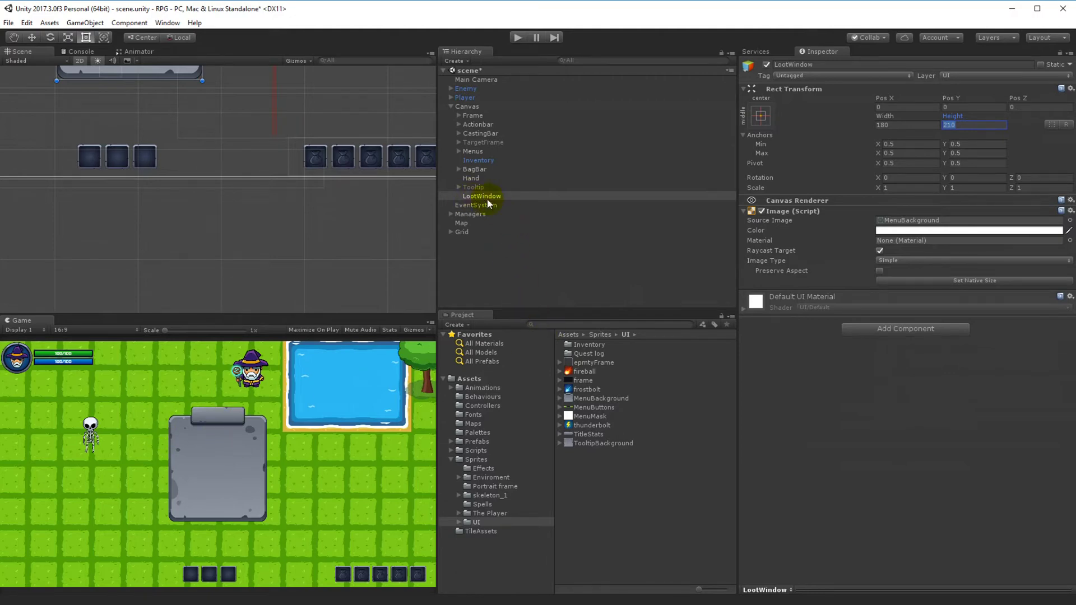
pyautogui.click(348, 371)
# - Add a UI Text child to the LootWindow and set its text to "Loot"
pyautogui.rightClick(480, 197)
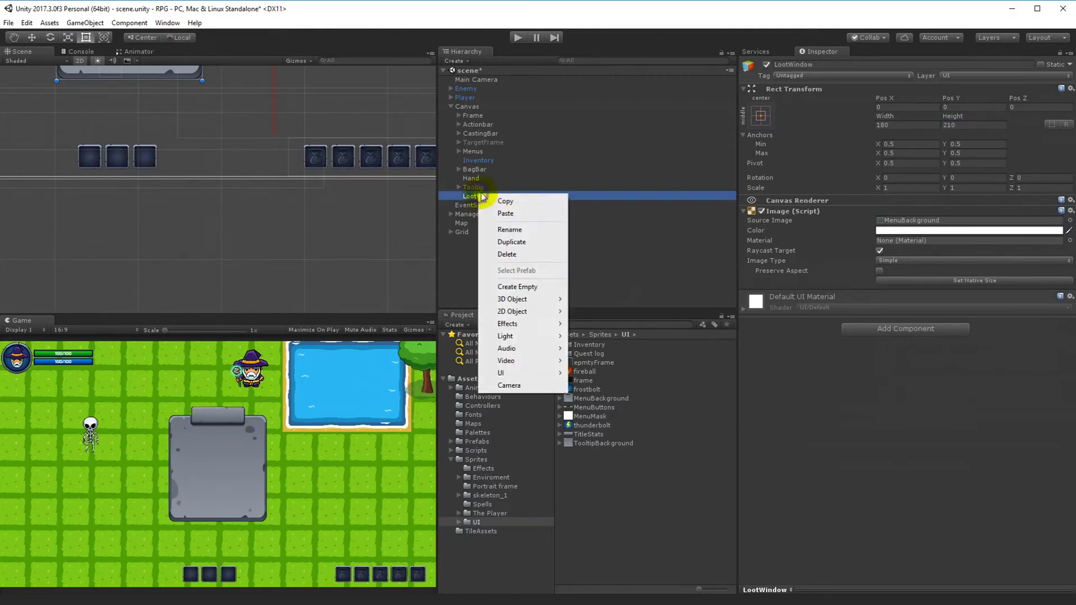
pyautogui.click(516, 375)
pyautogui.click(595, 374)
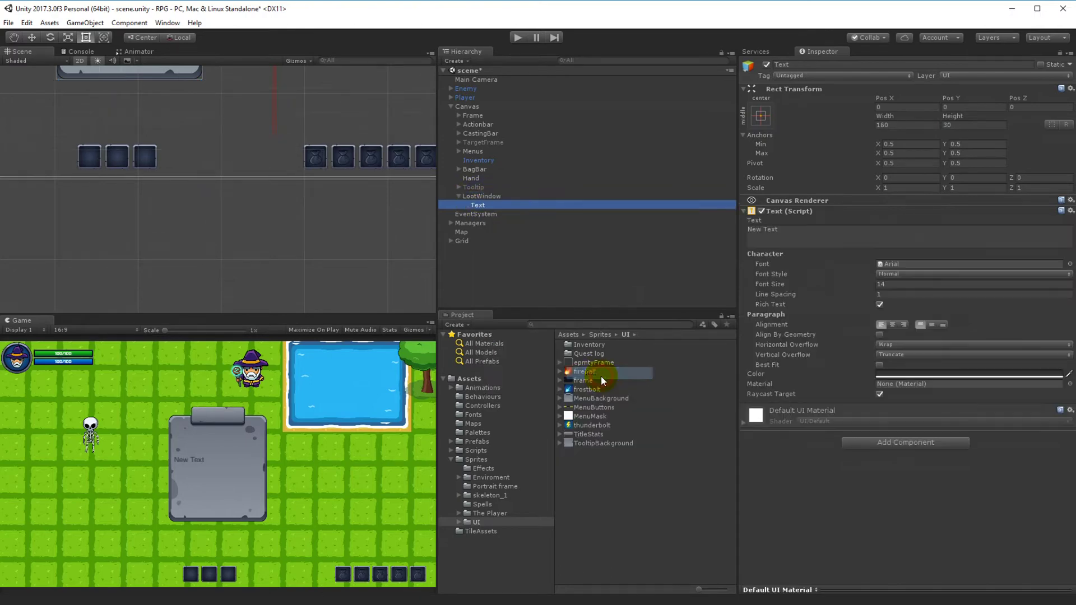
pyautogui.click(794, 235)
pyautogui.write('Loot')
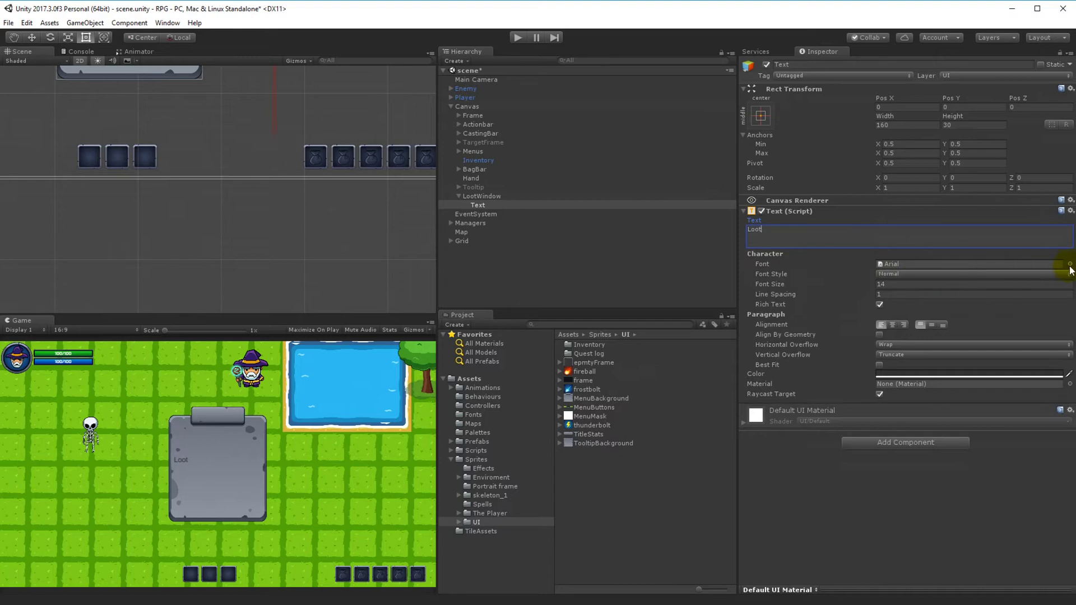
# - Format the Loot text in RussoOne-Regular at size 23, centred horizontally and vertically, with white colour
pyautogui.click(1070, 263)
pyautogui.doubleClick(193, 166)
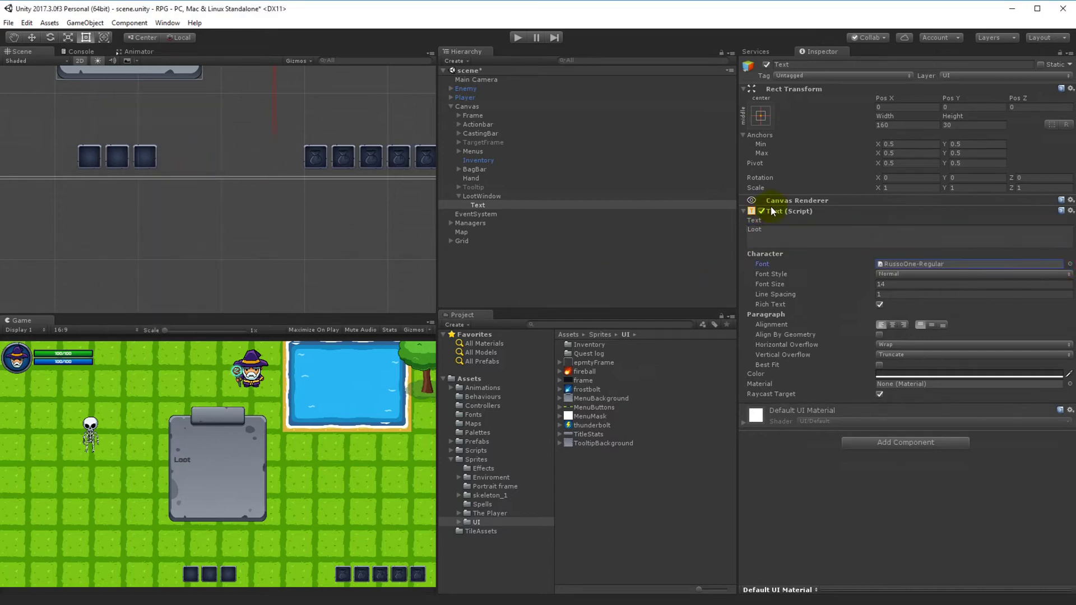
pyautogui.click(906, 288)
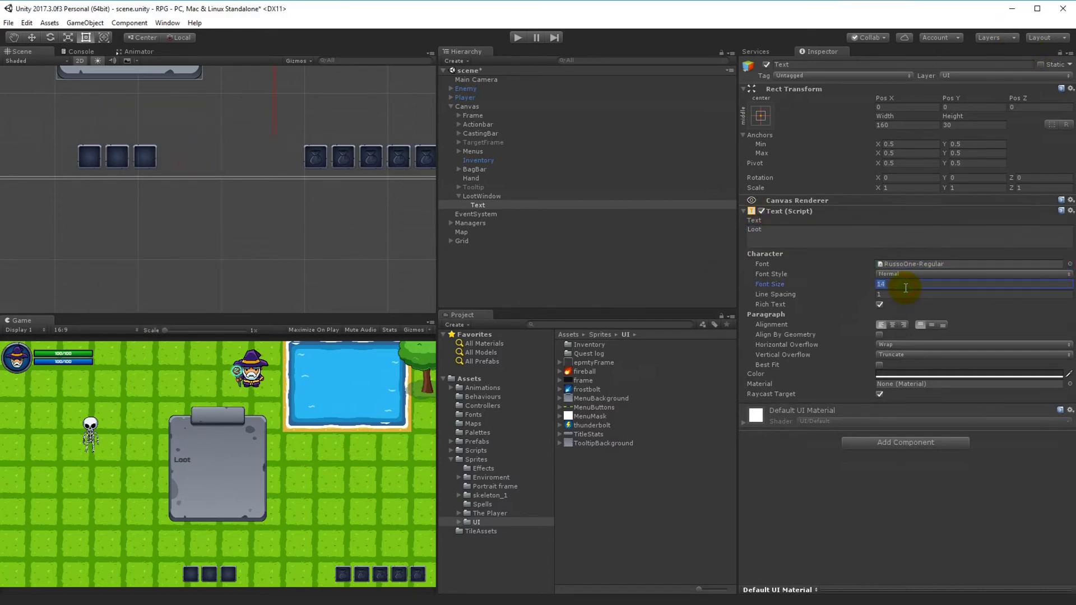
pyautogui.write('23')
pyautogui.click(892, 325)
pyautogui.click(932, 327)
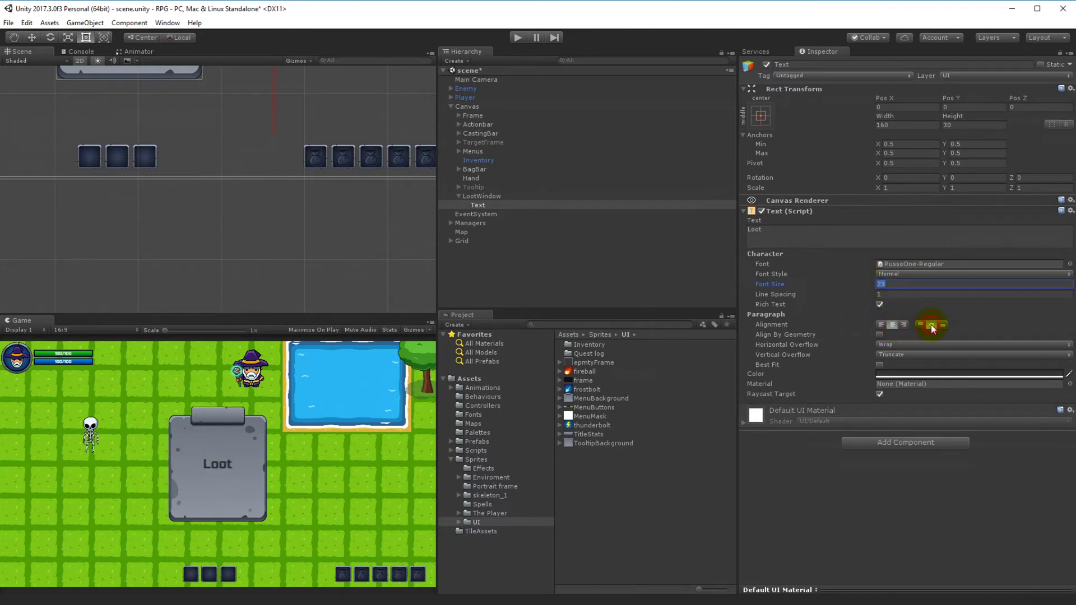
pyautogui.click(894, 374)
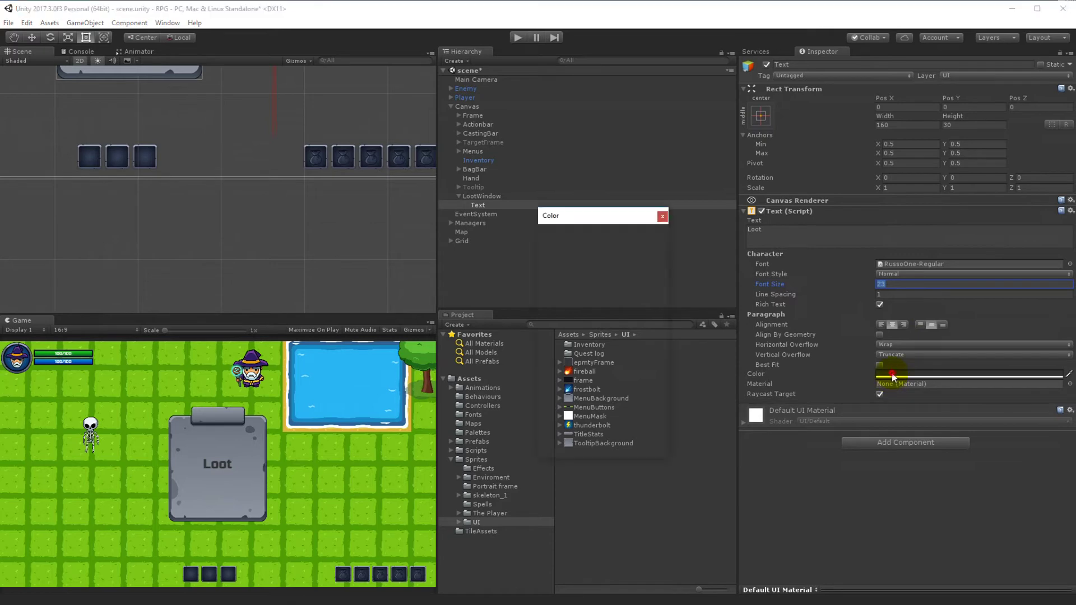
pyautogui.click(663, 216)
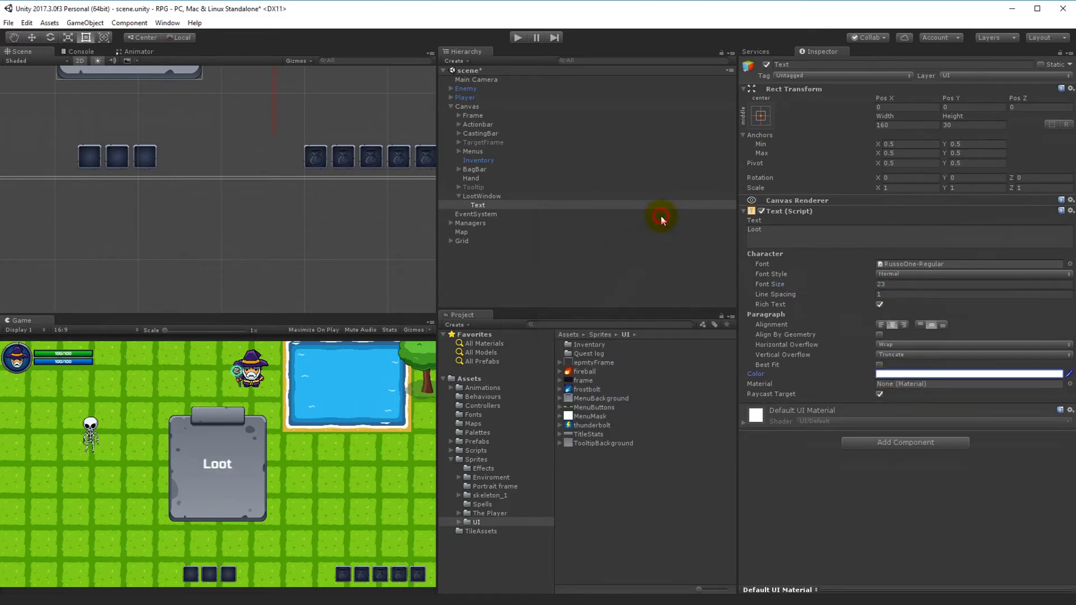
# - Add an Outline component to the Loot text and make its black effect colour fully opaque with alpha 255
pyautogui.click(900, 446)
pyautogui.write('p')
pyautogui.press('BackSpace')
pyautogui.write('out')
pyautogui.click(901, 486)
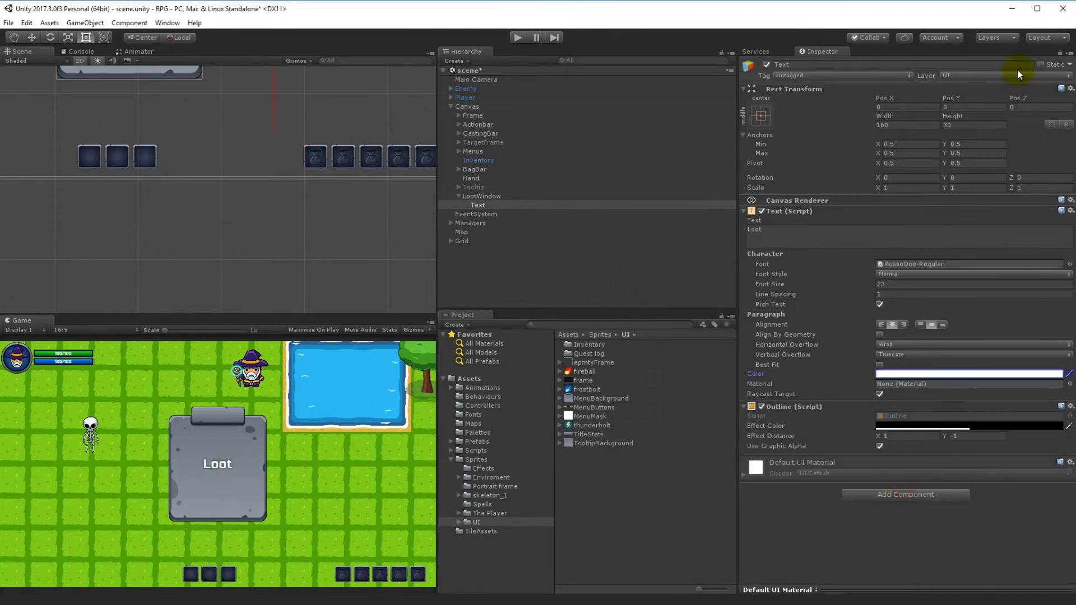
pyautogui.click(970, 427)
pyautogui.moveTo(599, 407); pyautogui.dragTo(661, 415)
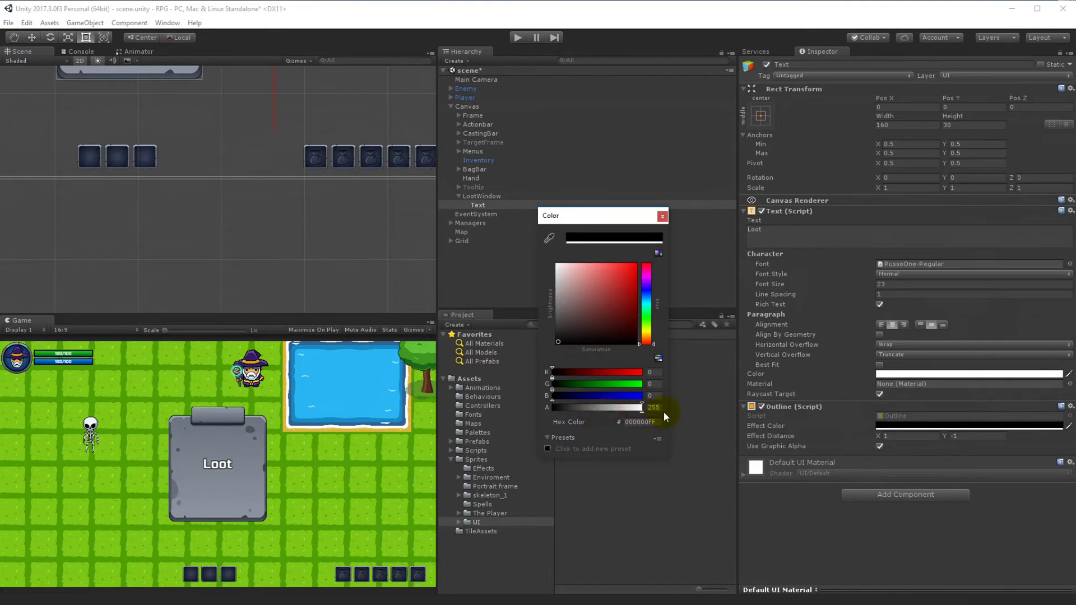
pyautogui.click(662, 216)
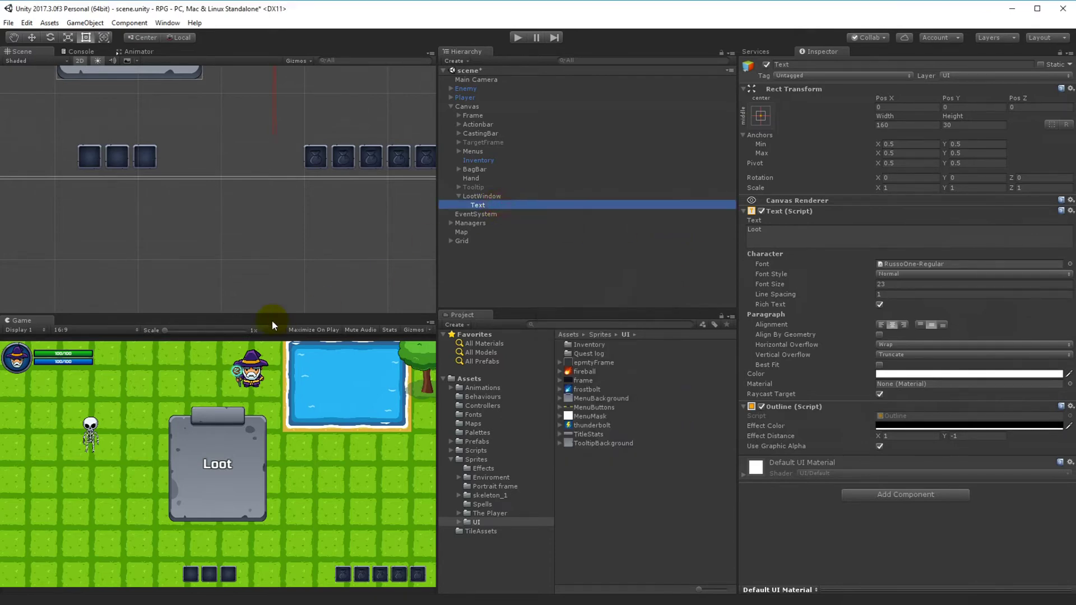
# - Move the Loot text onto the window's header plate and resize its rect to about 97 by 31
pyautogui.moveTo(245, 148); pyautogui.dragTo(258, 180, button='middle')
pyautogui.press('f')
pyautogui.moveTo(262, 187); pyautogui.dragTo(260, 111)
pyautogui.moveTo(147, 115); pyautogui.dragTo(232, 100)
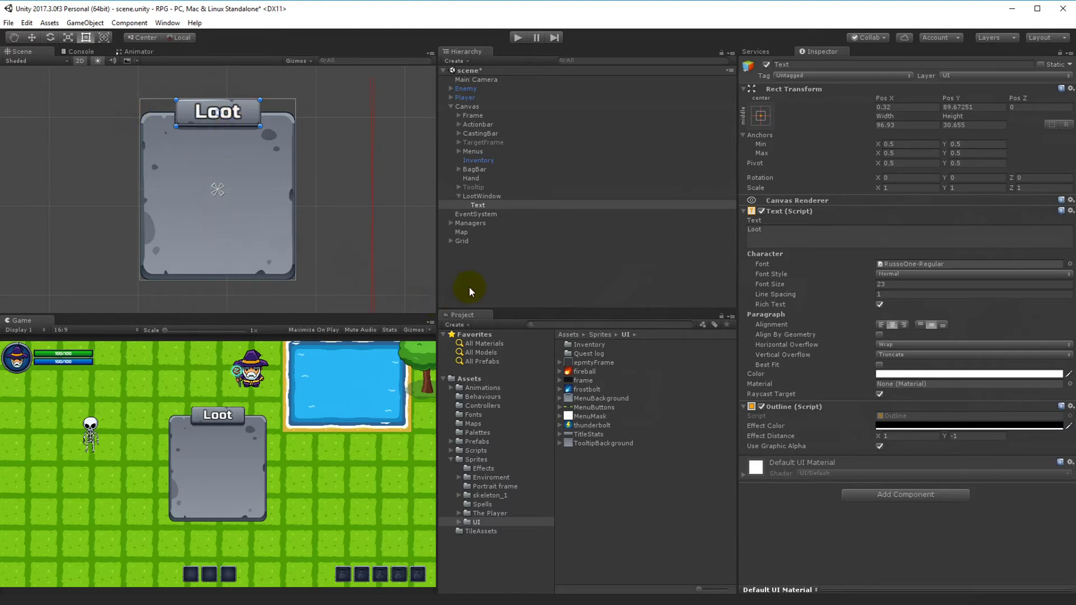
# - Rename the LootWindow's Text object to Title
pyautogui.click(476, 206)
pyautogui.click(478, 205)
pyautogui.write('T')
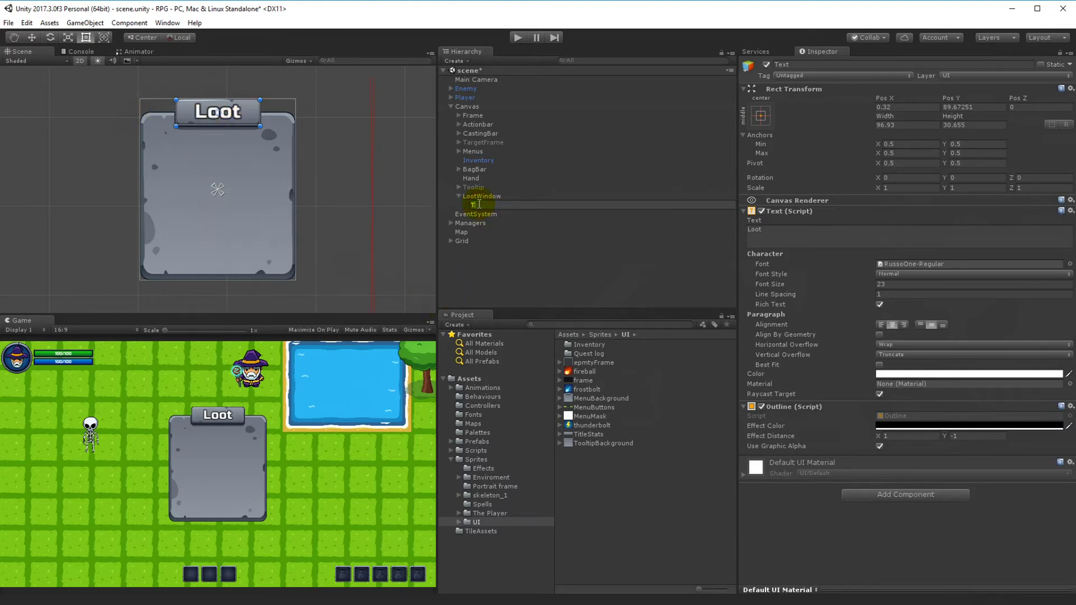
pyautogui.press('Return')
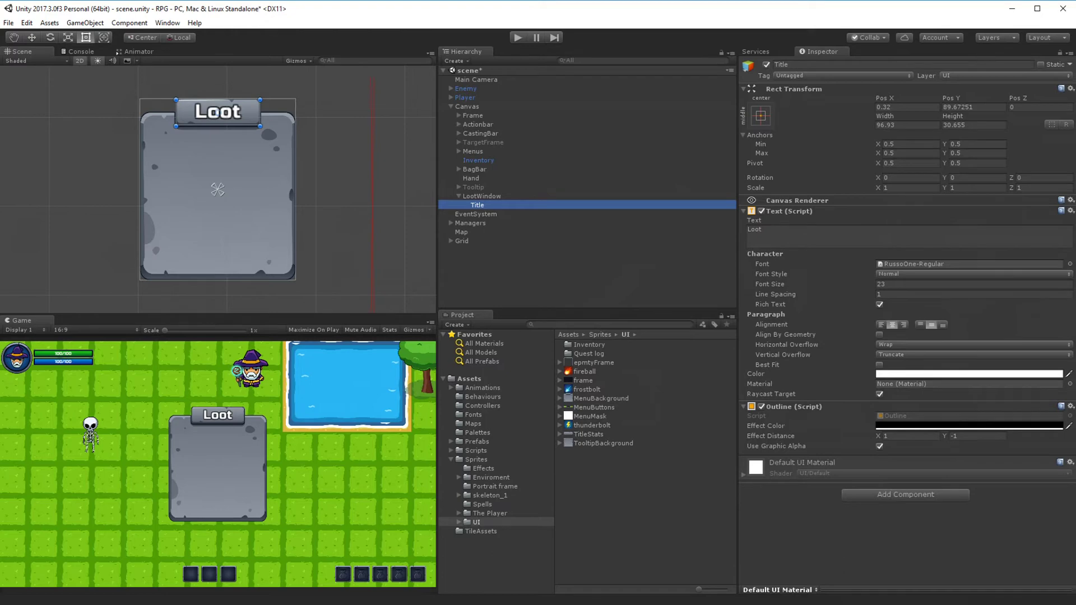
# - Add a Vertical Layout Group component to the Title object
pyautogui.click(902, 497)
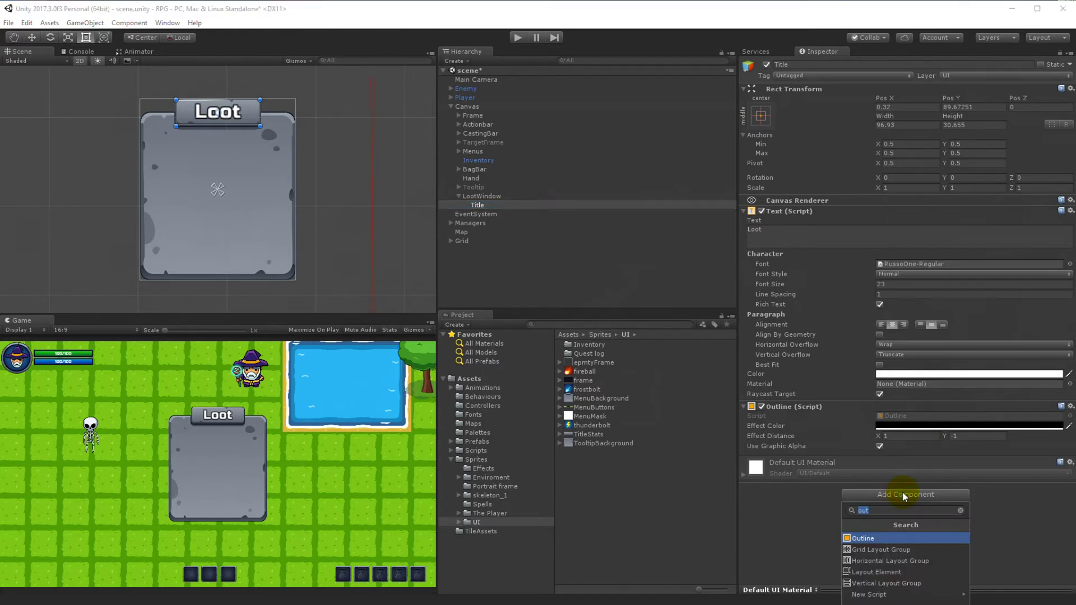
pyautogui.write('vert')
pyautogui.press('Return')
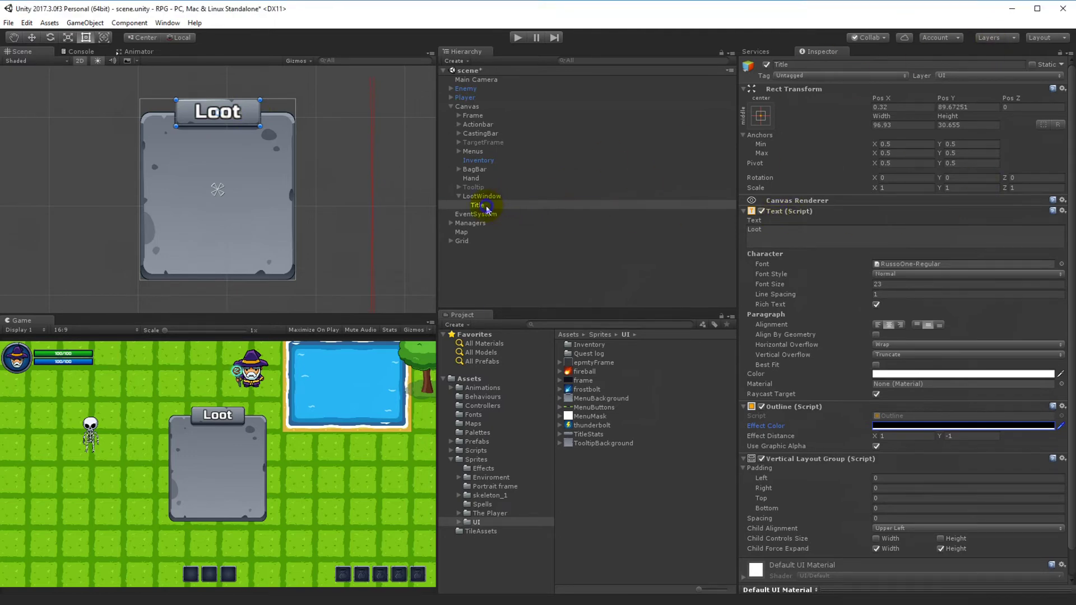
# - Add a UI Image as a child of the Title object and assign the empty_slot sprite as its source image
pyautogui.rightClick(486, 206)
pyautogui.moveTo(538, 385)
pyautogui.click(613, 399)
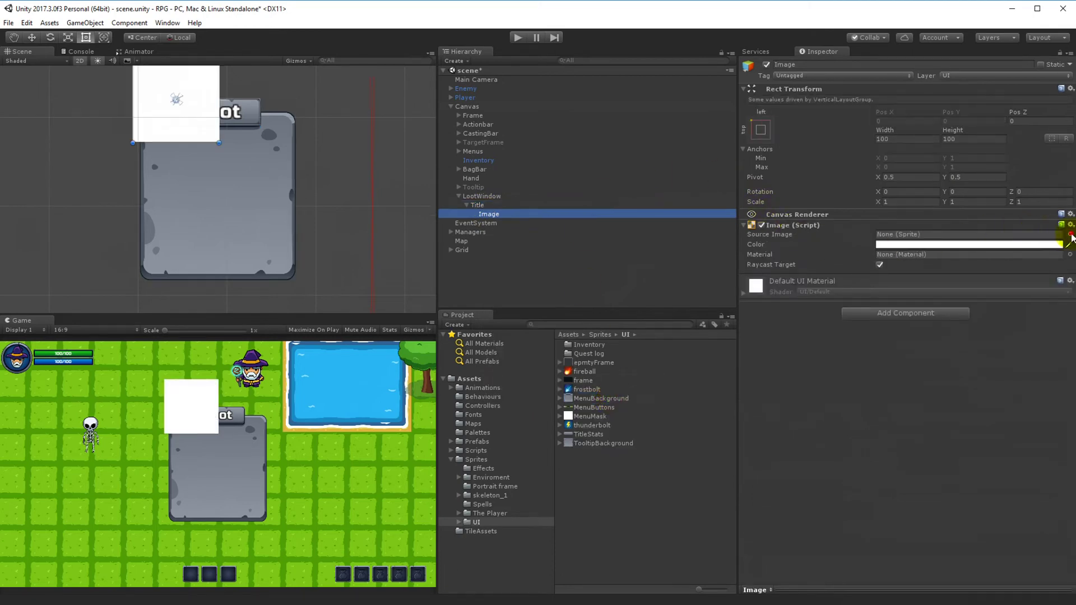
pyautogui.click(1069, 234)
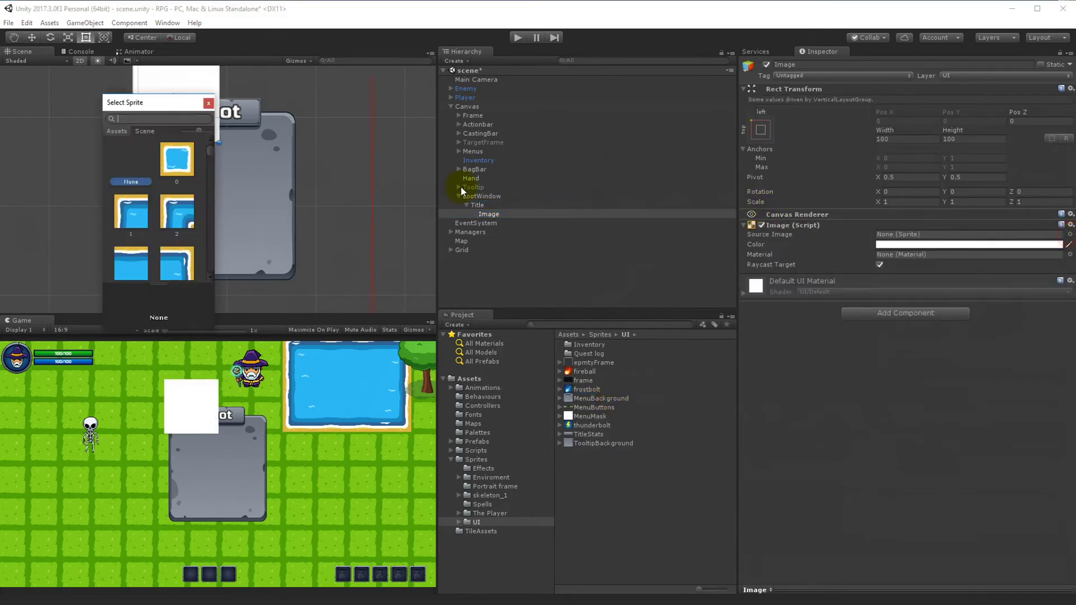
pyautogui.write('empty')
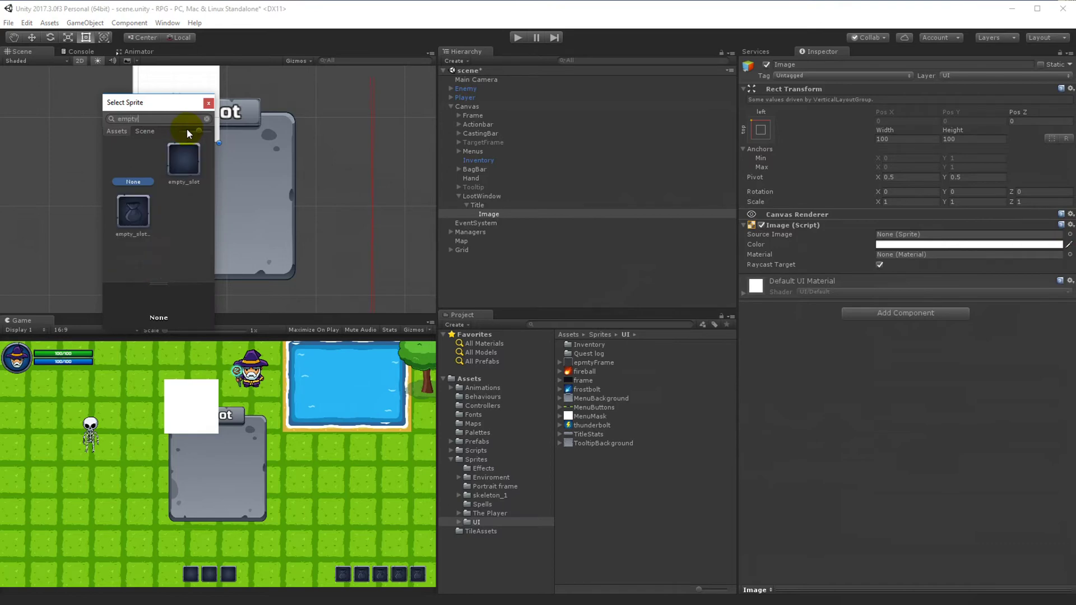
pyautogui.doubleClick(187, 163)
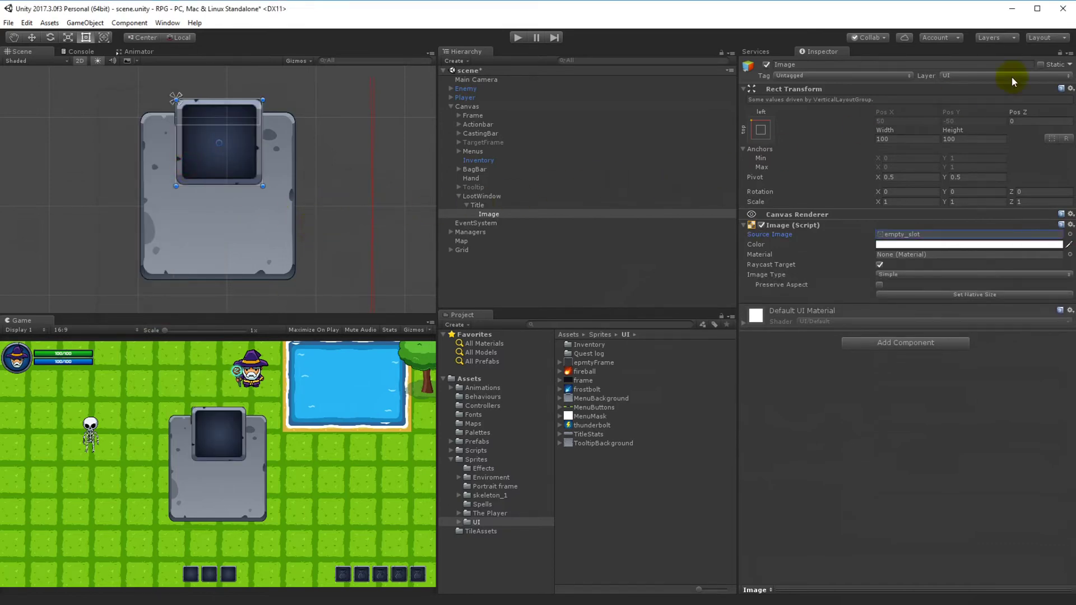
pyautogui.click(1040, 4)
# - Disable Child Force Expand for both width and height in the Title's Vertical Layout Group
pyautogui.click(478, 205)
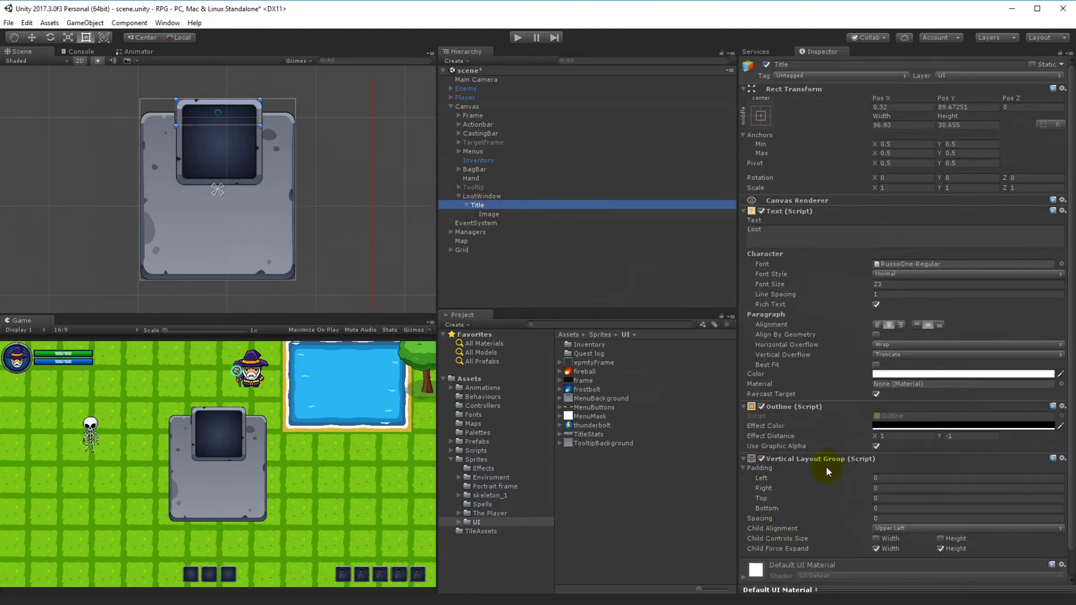
pyautogui.click(876, 550)
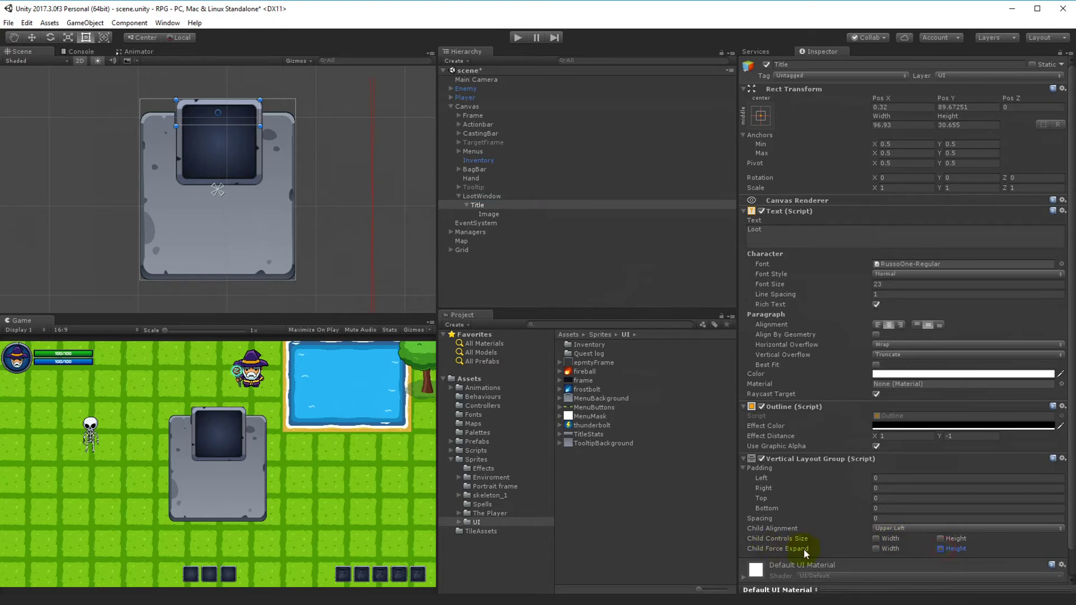
# - Set the slot Image's width and height to 30 each
pyautogui.click(511, 217)
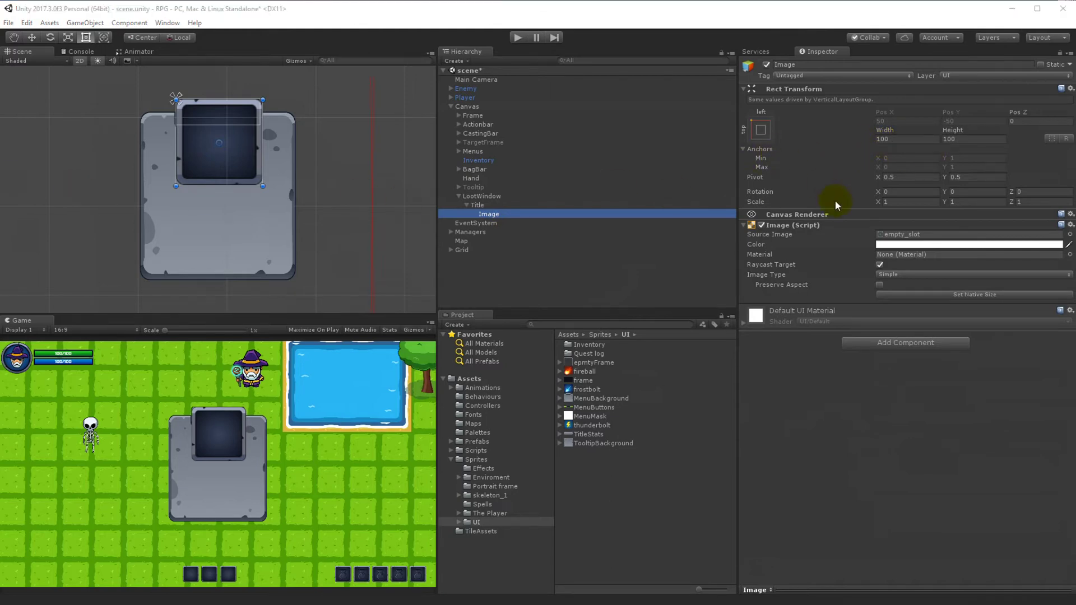
pyautogui.click(886, 139)
pyautogui.write('50')
pyautogui.press('Tab')
pyautogui.write('30')
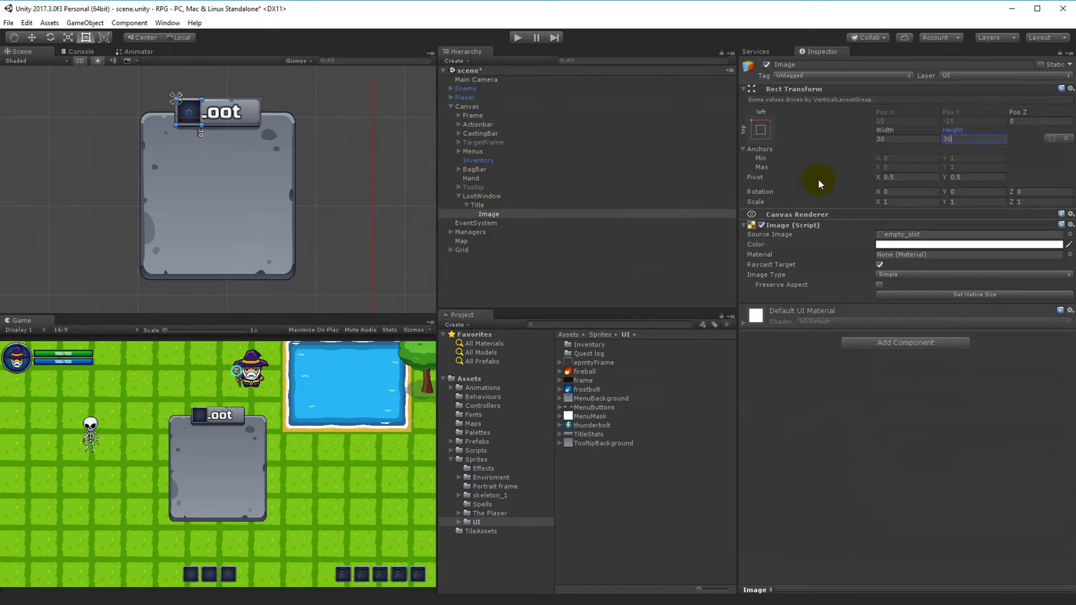
pyautogui.click(960, 137)
pyautogui.click(900, 139)
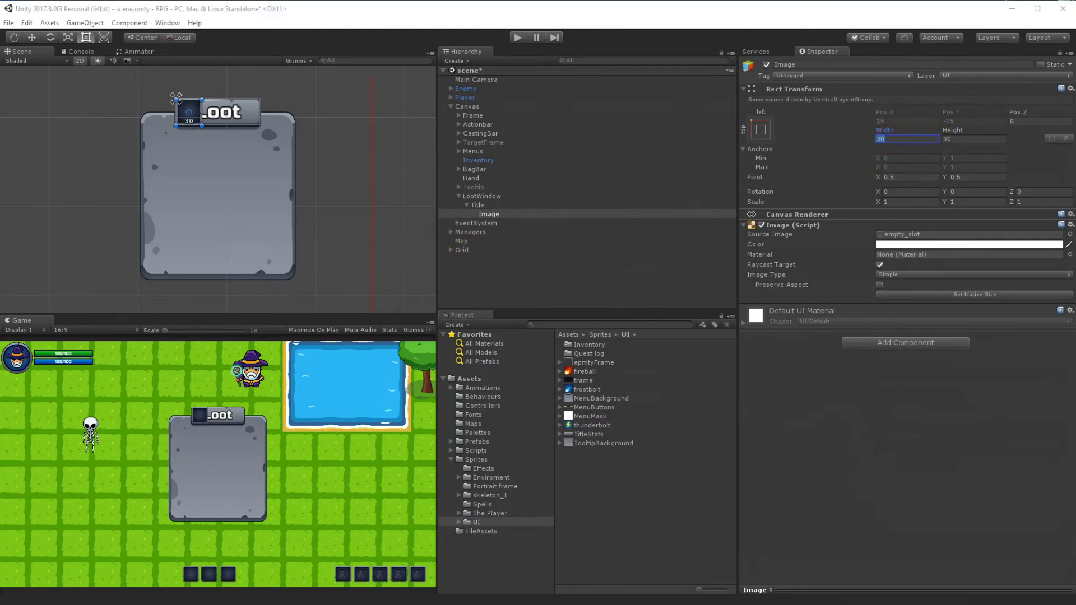
# - Rename the slot Image under Title to 1
pyautogui.click(477, 205)
pyautogui.click(491, 215)
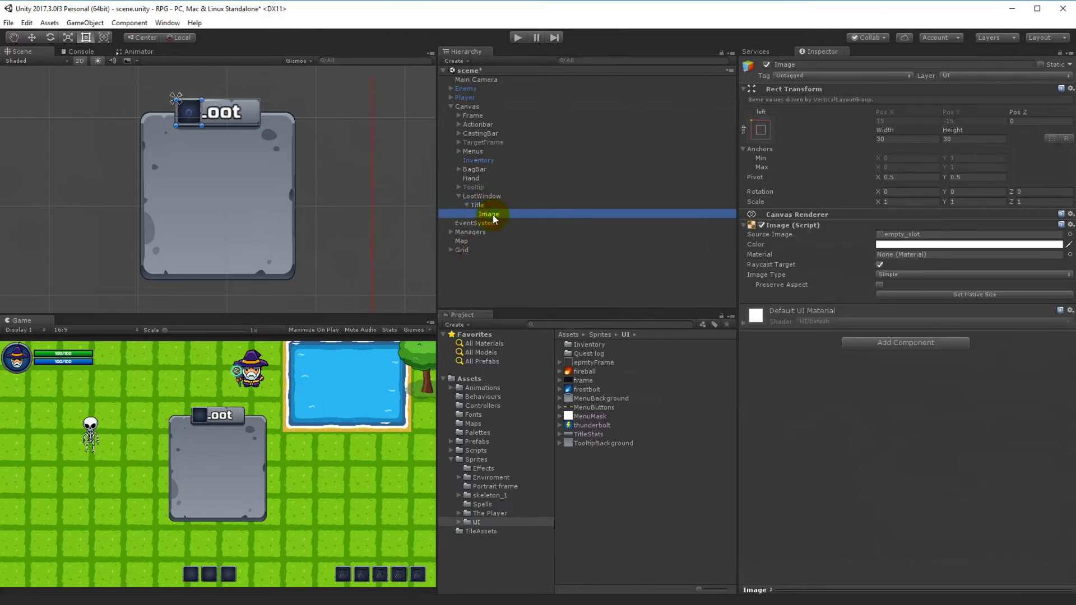
pyautogui.write('1')
pyautogui.press('Return')
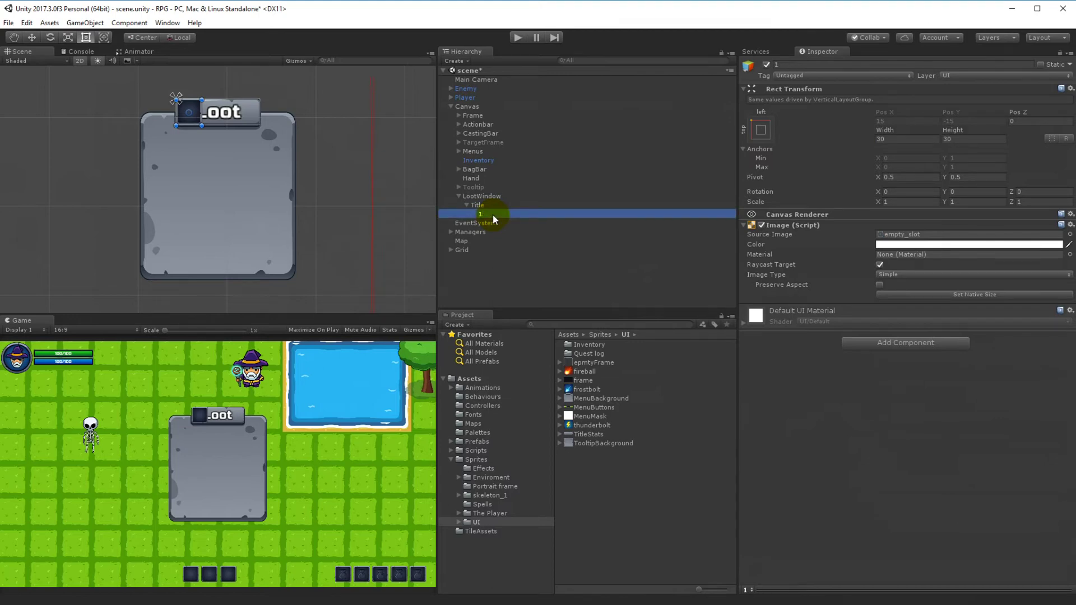
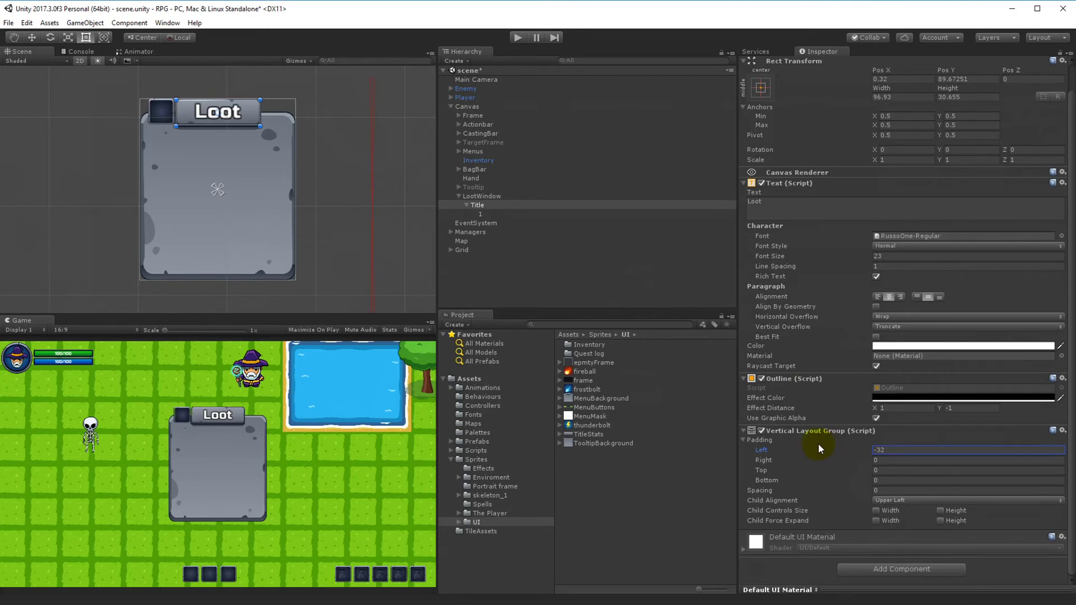
# - Set the Title layout group's padding to -29 on the left and 39 at the top
pyautogui.click(819, 445)
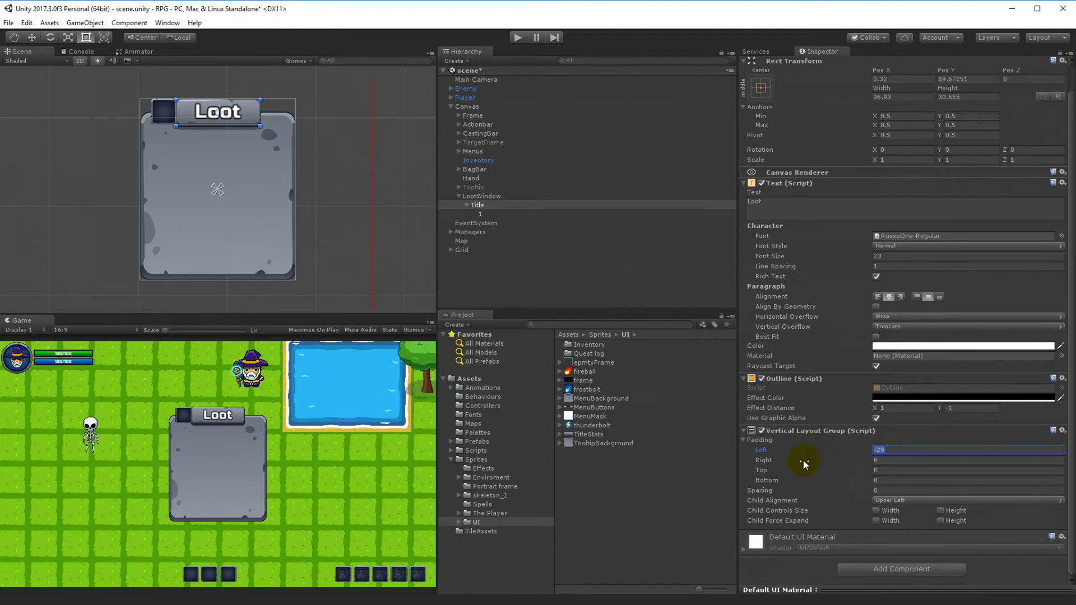
pyautogui.moveTo(805, 468); pyautogui.dragTo(827, 465)
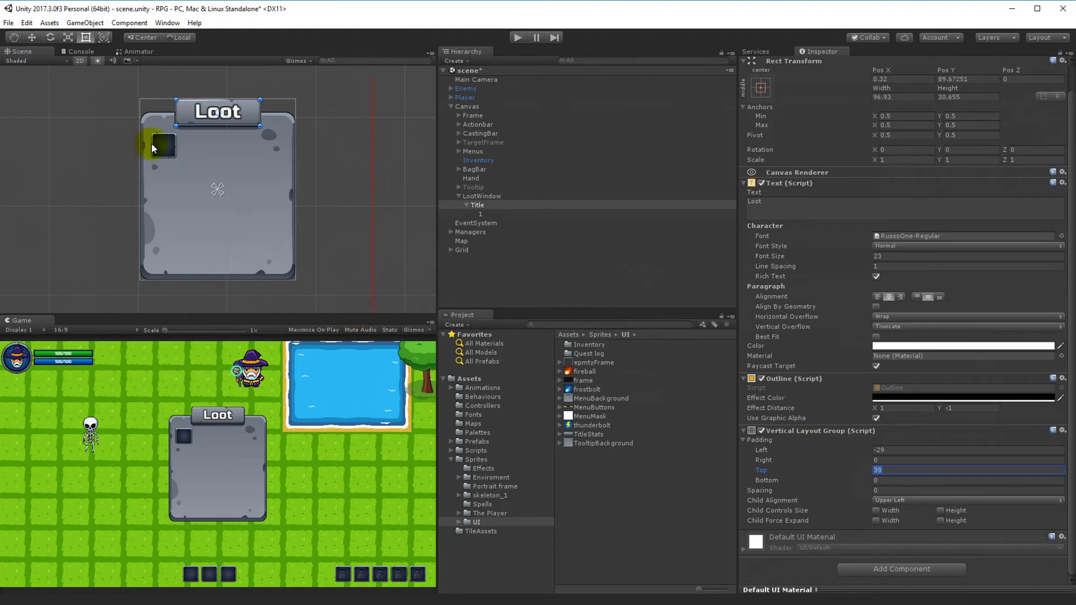
# - Duplicate slot 1 three times under the Title object
pyautogui.click(468, 205)
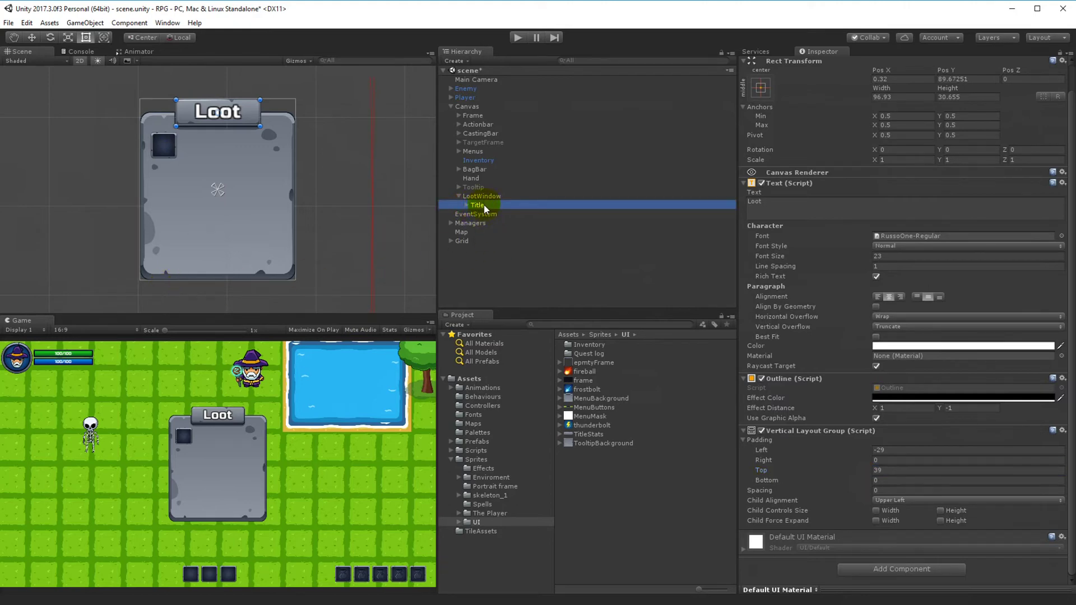
pyautogui.click(467, 205)
pyautogui.click(482, 215)
pyautogui.hotkey('ctrl', 'd')
pyautogui.hotkey('ctrl', 'd')
pyautogui.hotkey('ctrl', 'd')
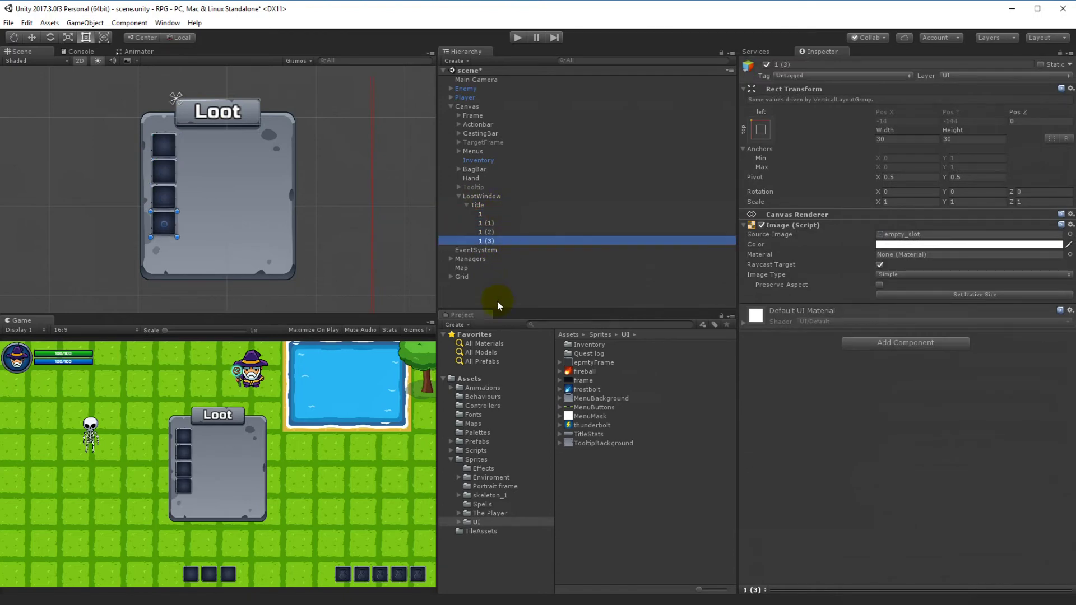
# - Set the spacing of the Title's Vertical Layout Group to 6
pyautogui.click(478, 206)
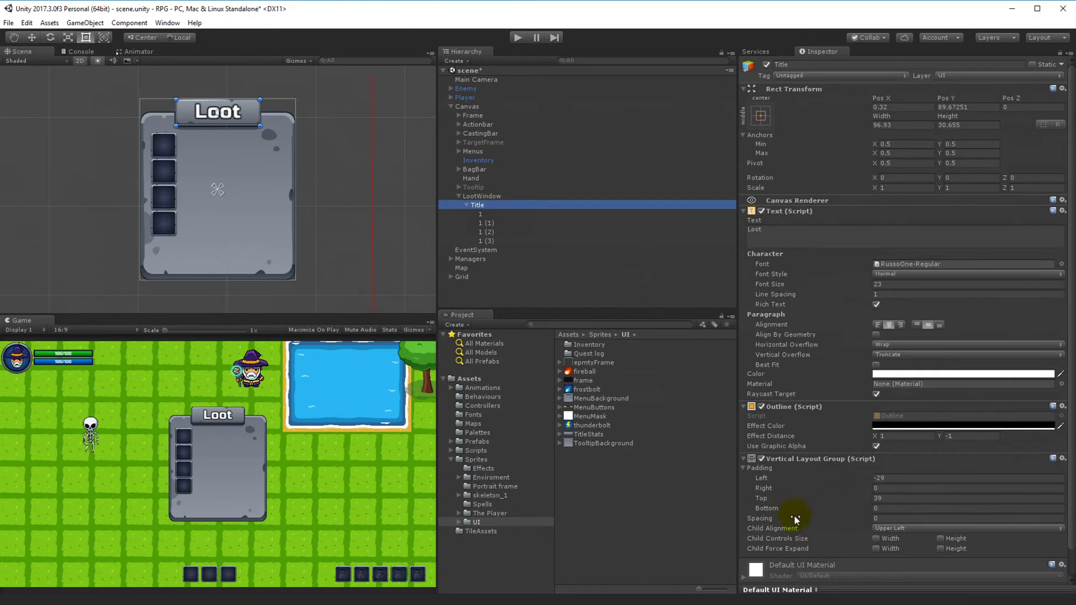
pyautogui.moveTo(799, 517); pyautogui.dragTo(861, 522)
pyautogui.write('6')
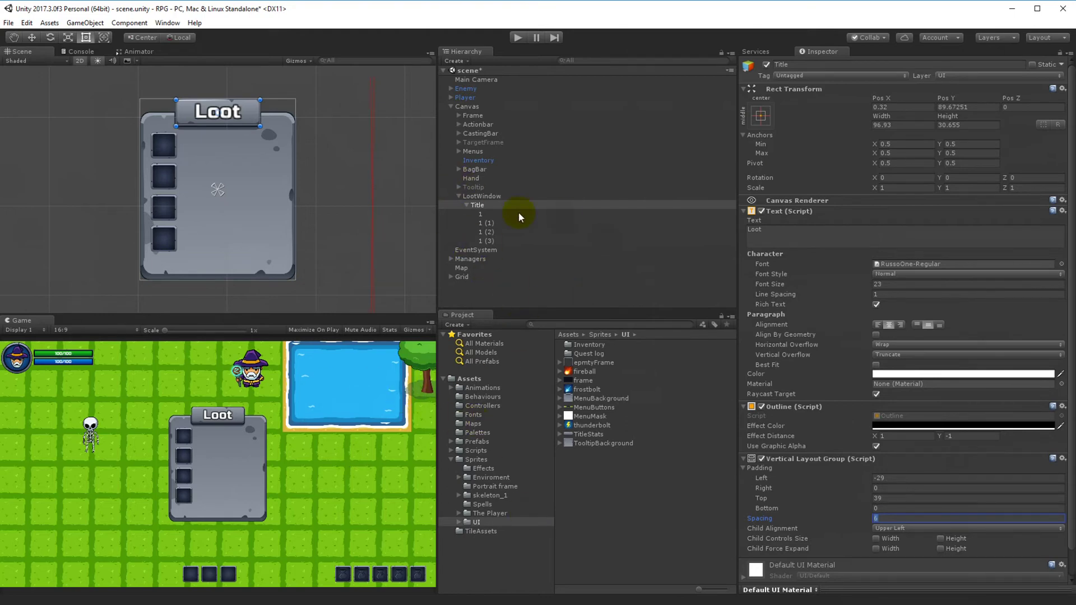
# - Delete the three duplicated slots, 1 (1) through 1 (3), keeping only slot 1
pyautogui.click(487, 223)
pyautogui.keyDown('shift'); pyautogui.click(489, 241); pyautogui.keyUp('shift')
pyautogui.press('Delete')
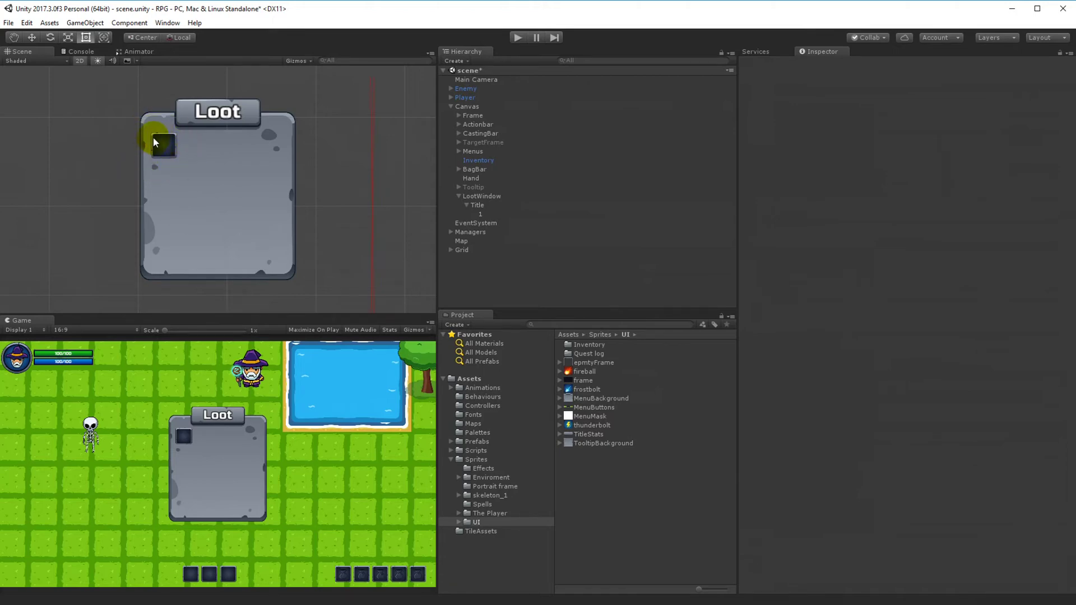
# - Add a UI Image as a child of slot 1
pyautogui.rightClick(484, 215)
pyautogui.moveTo(536, 395)
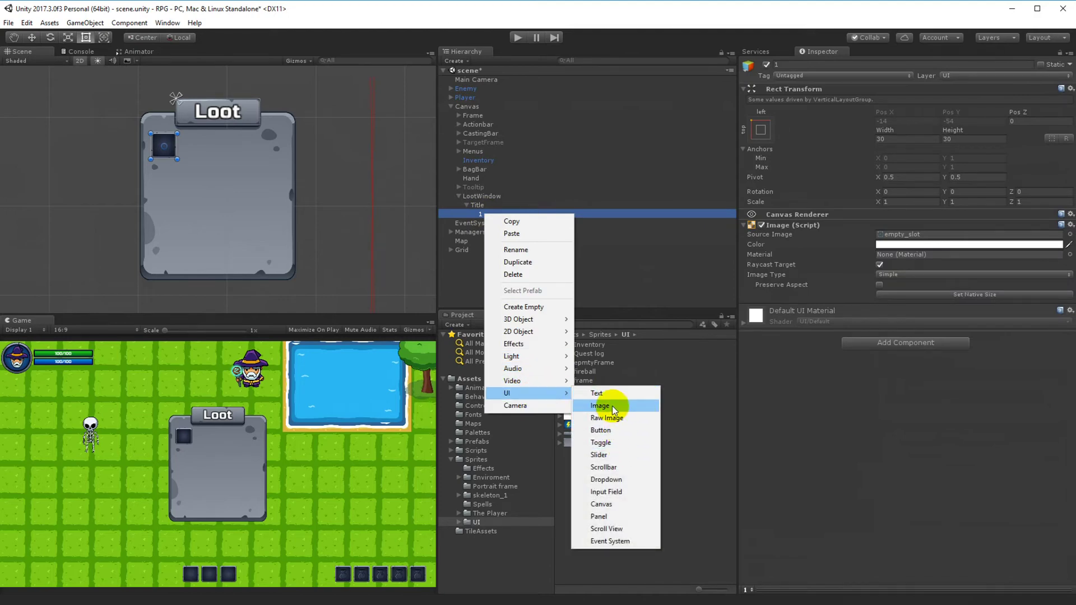
pyautogui.click(614, 410)
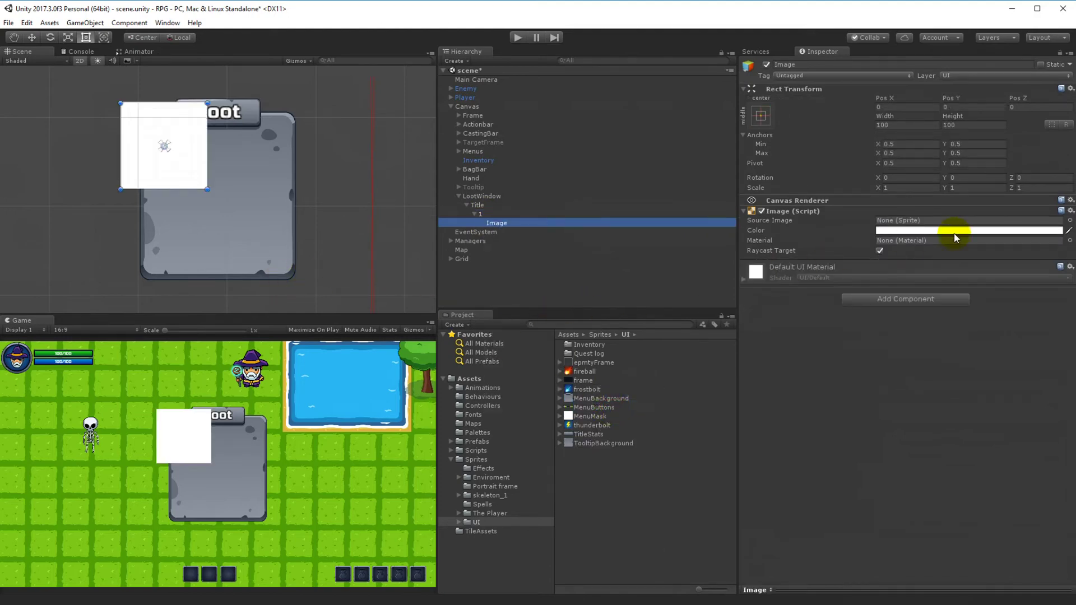
pyautogui.click(1070, 221)
pyautogui.moveTo(214, 153); pyautogui.dragTo(227, 262)
pyautogui.click(209, 103)
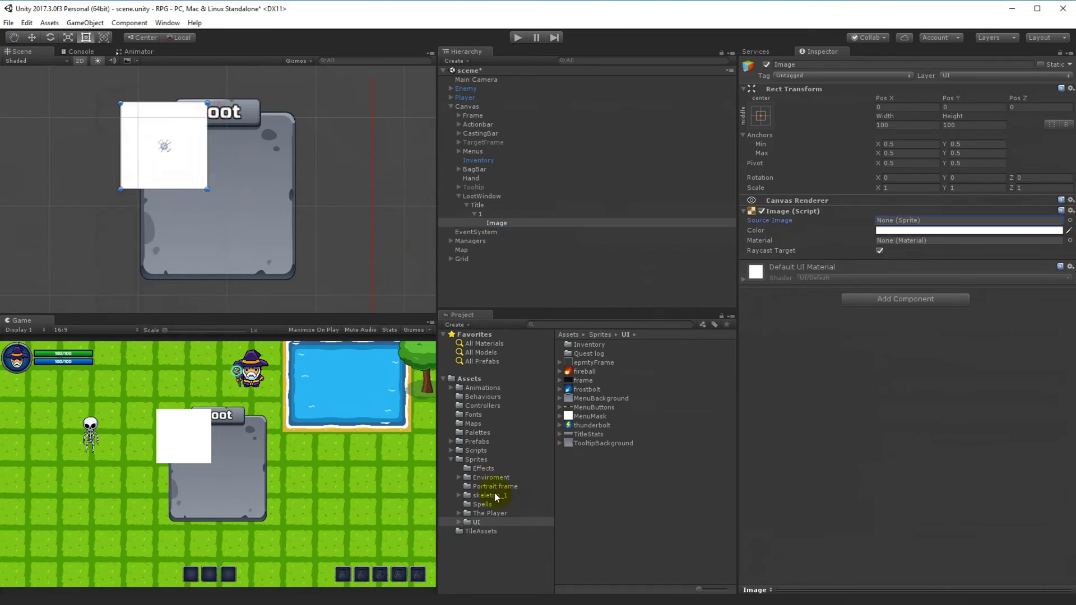
# - Assign the key sprite from the Sprites/UI/Inventory folder as the source image of slot 1's child Image
pyautogui.click(494, 523)
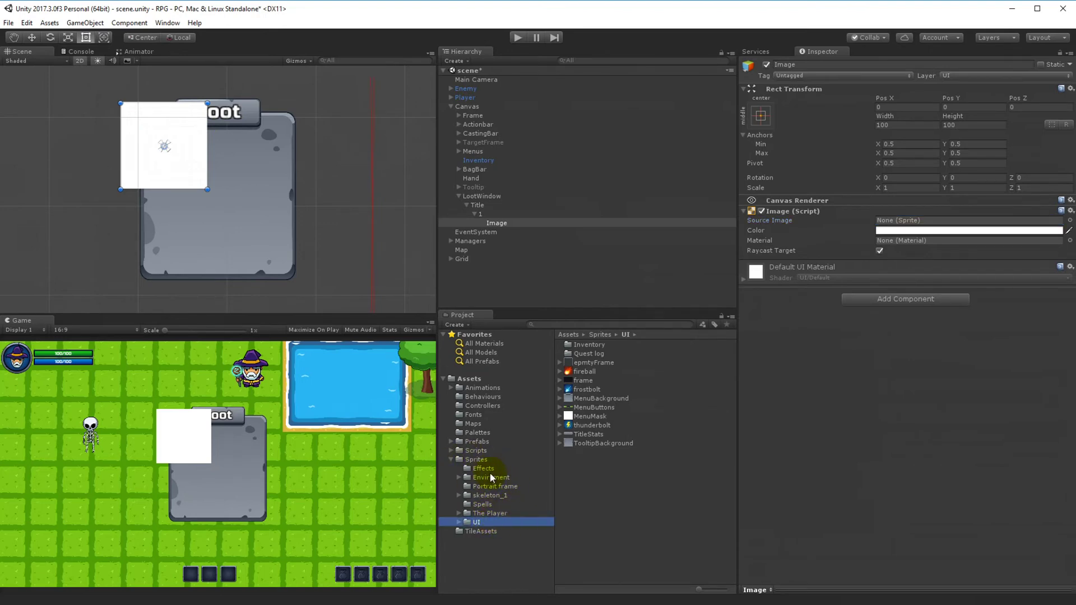
pyautogui.click(477, 460)
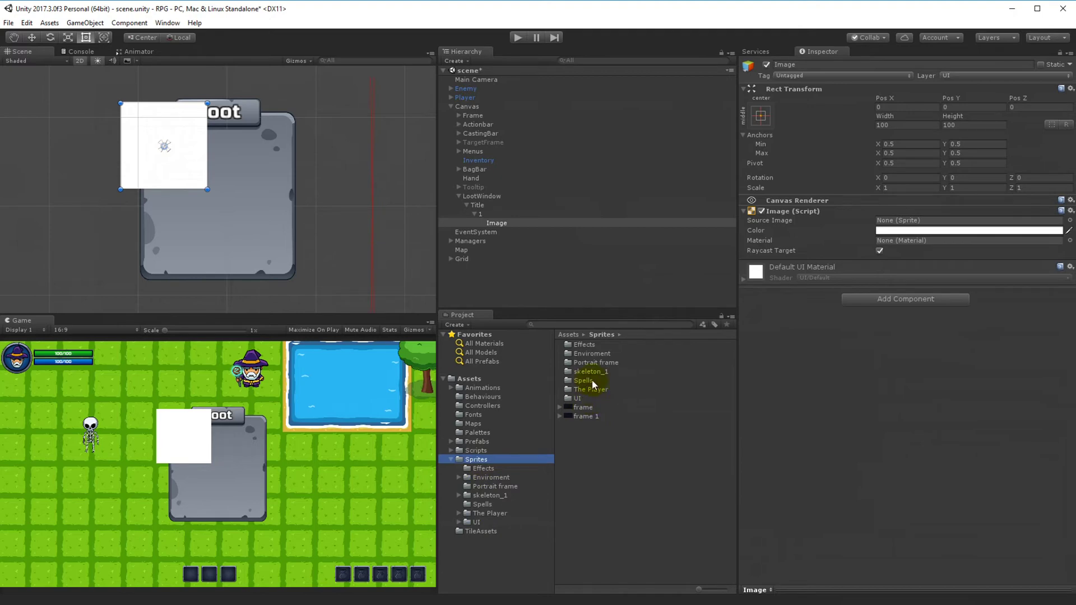
pyautogui.doubleClick(580, 399)
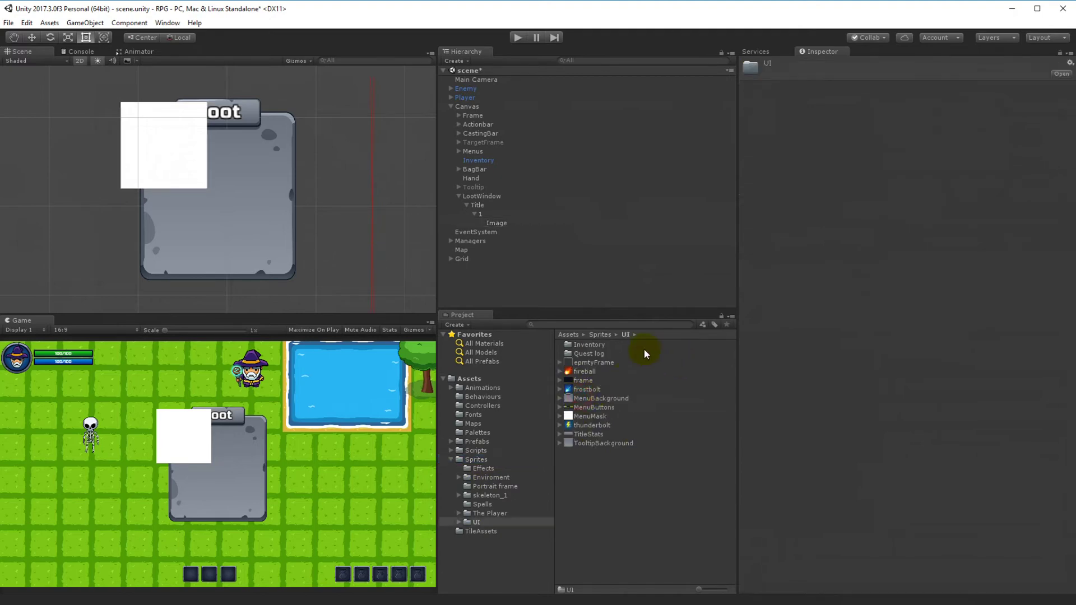
pyautogui.doubleClick(586, 345)
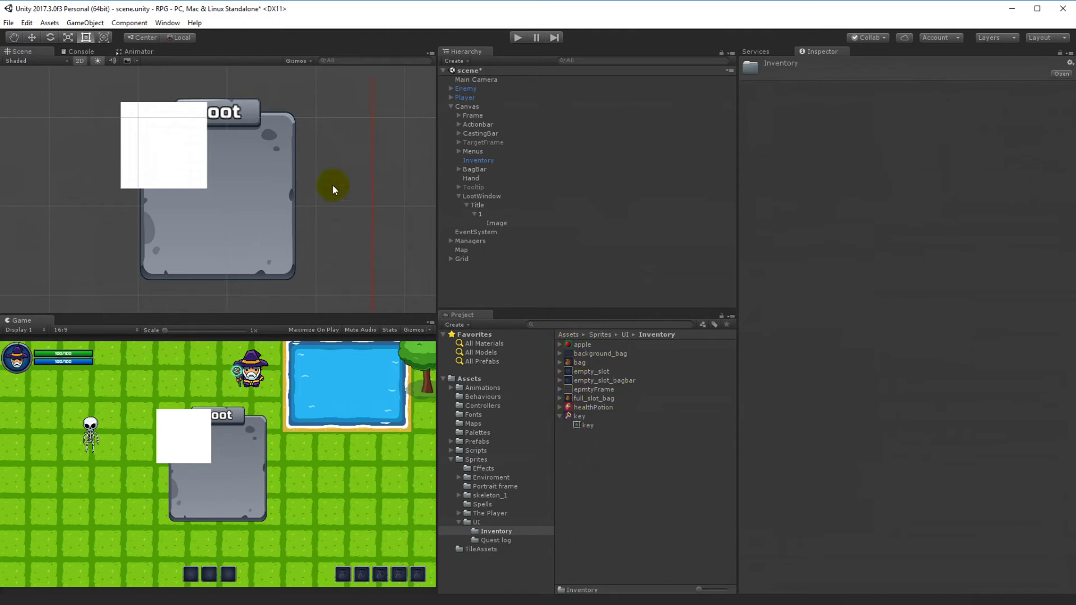
pyautogui.click(485, 214)
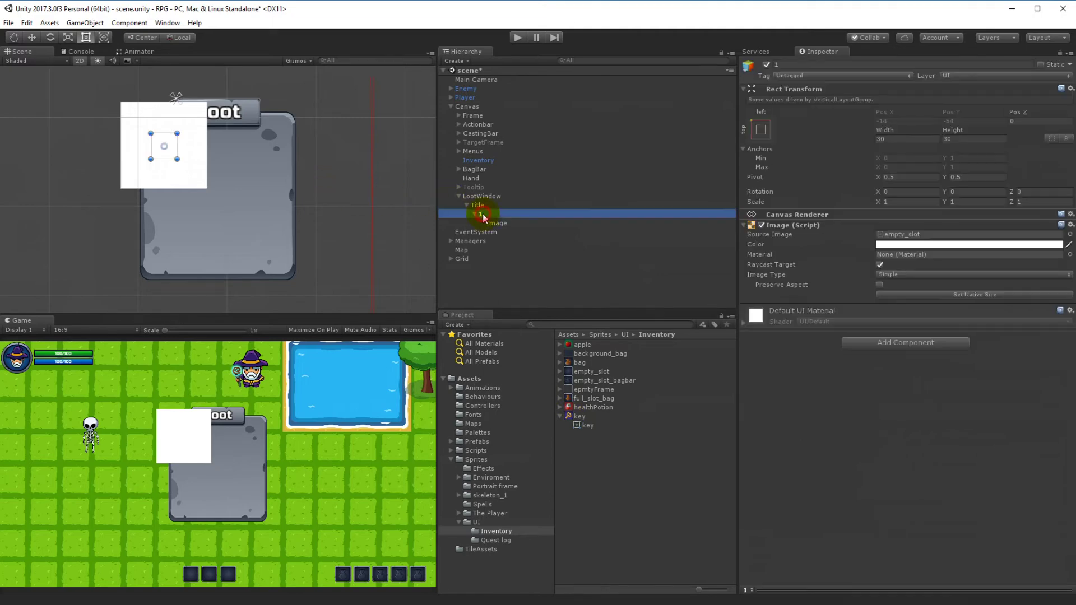
pyautogui.moveTo(579, 419); pyautogui.dragTo(893, 244)
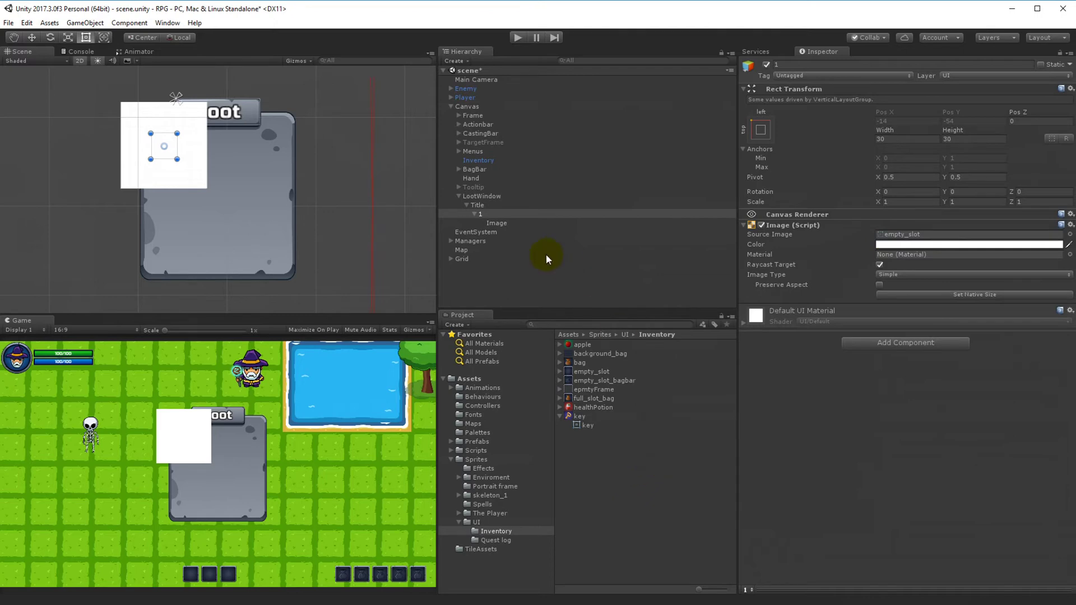
pyautogui.click(497, 223)
pyautogui.moveTo(579, 417); pyautogui.dragTo(892, 222)
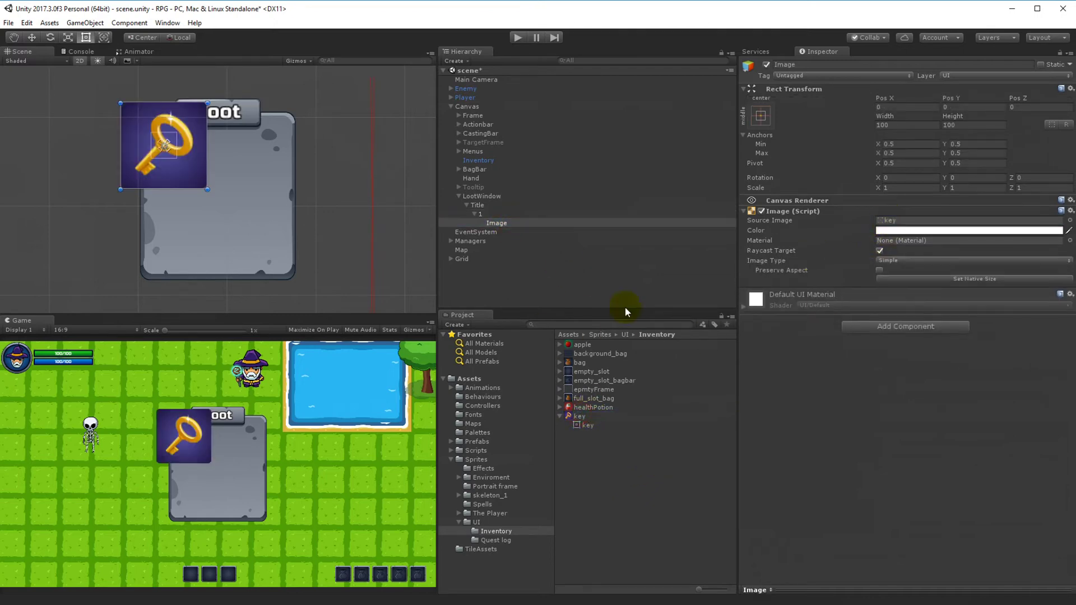
# - Rename the child Image of slot 1 to Icon
pyautogui.click(495, 223)
pyautogui.write('Icon')
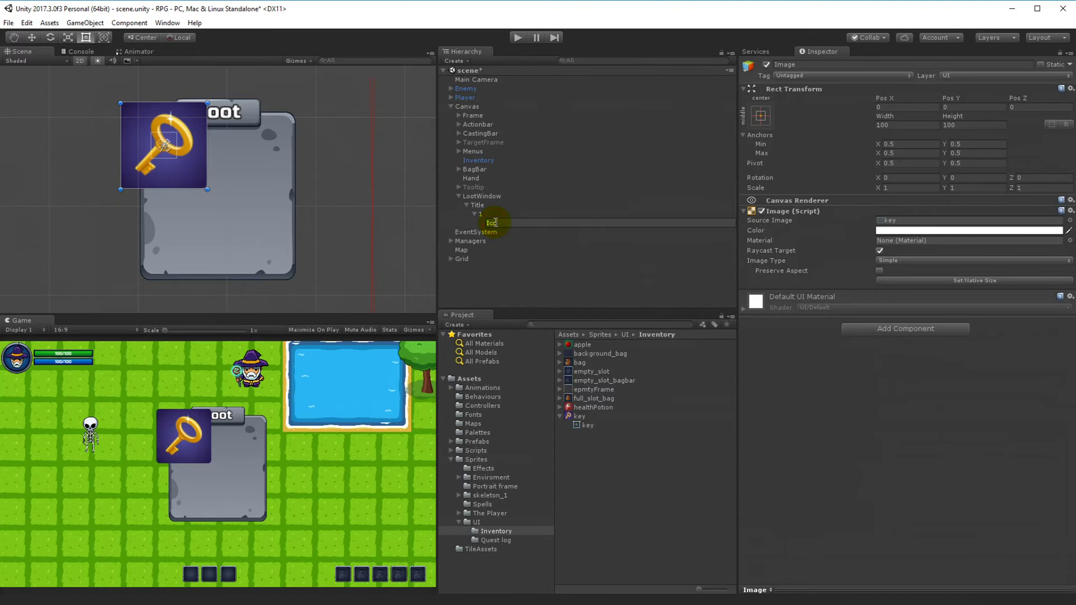
pyautogui.press('Return')
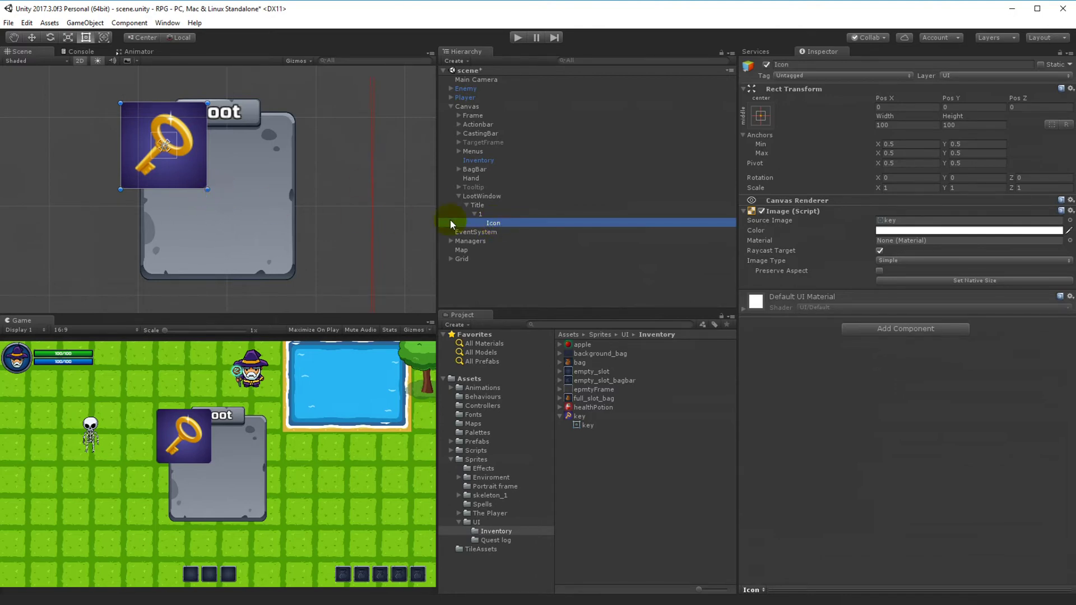
# - Shrink the Icon to about 25 by 25 and move it onto slot 1
pyautogui.moveTo(208, 189); pyautogui.dragTo(195, 164)
pyautogui.scroll(5, 213, 166)
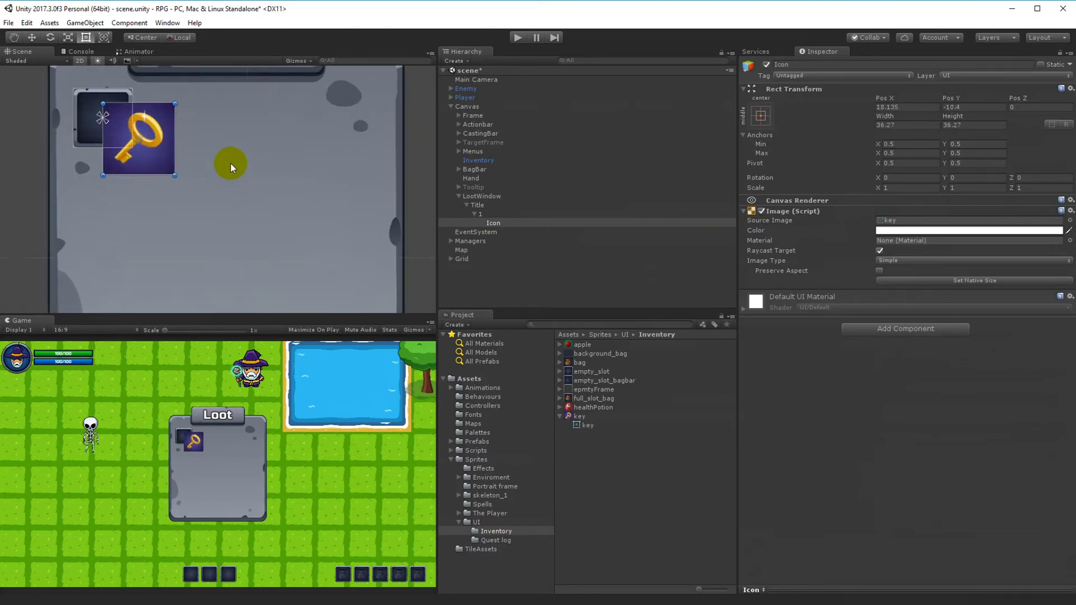
pyautogui.moveTo(186, 203); pyautogui.dragTo(143, 197)
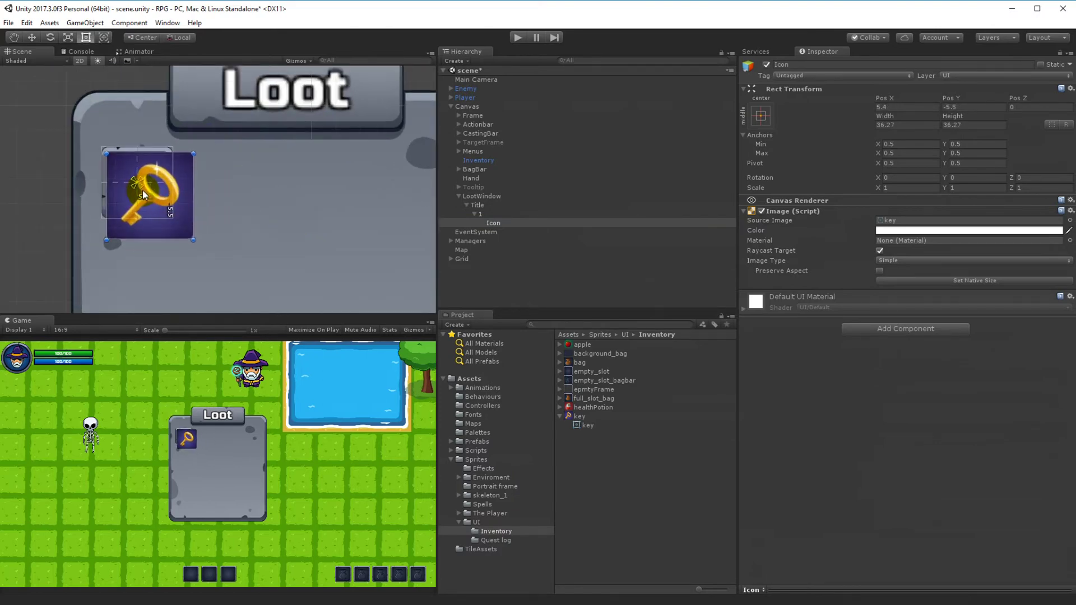
pyautogui.moveTo(193, 240); pyautogui.dragTo(166, 213)
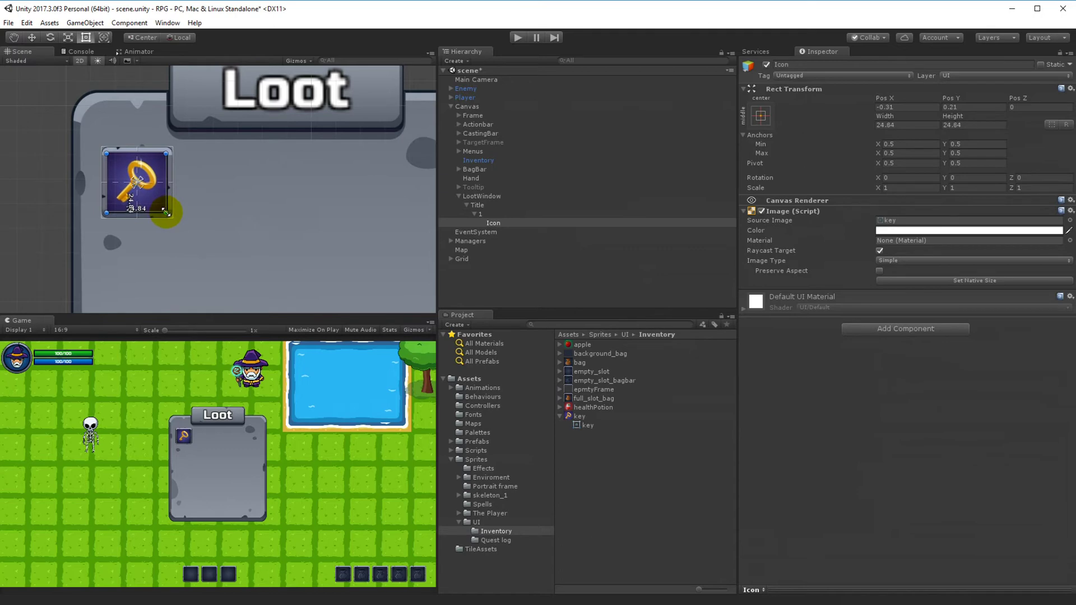
# - Fit the Icon inside slot 1's frame, centred at position 0, 0 and sized about 25.5 by 25.5
pyautogui.scroll(2, 207, 201)
pyautogui.moveTo(206, 201); pyautogui.dragTo(301, 182, button='middle')
pyautogui.scroll(1, 301, 182)
pyautogui.press('t')
pyautogui.moveTo(229, 153); pyautogui.dragTo(229, 152)
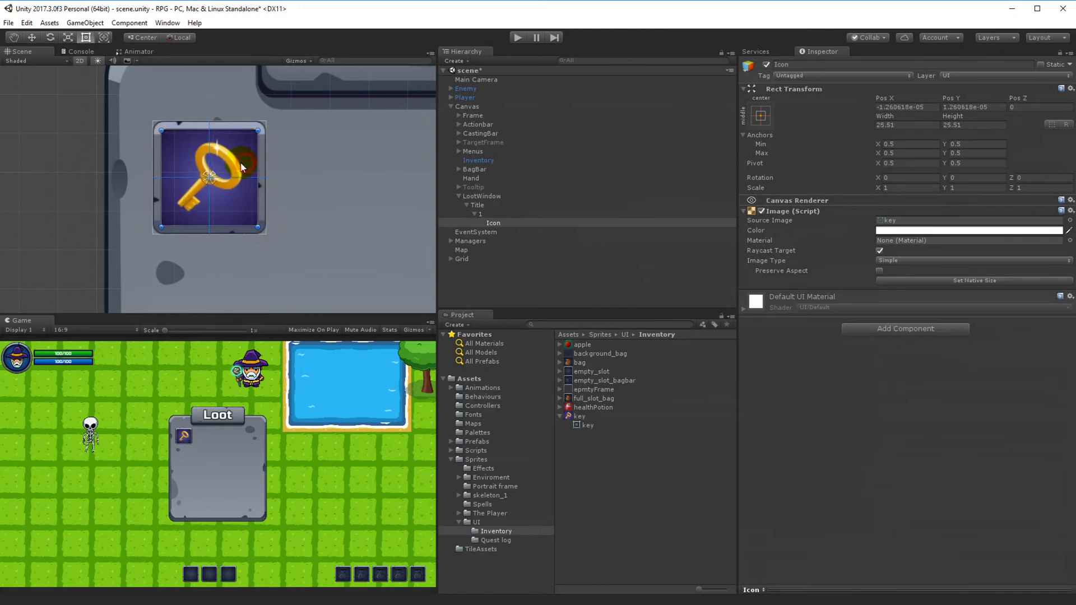
# - Add a UI Text element as a child of slot 1 in the LootWindow
pyautogui.click(341, 243)
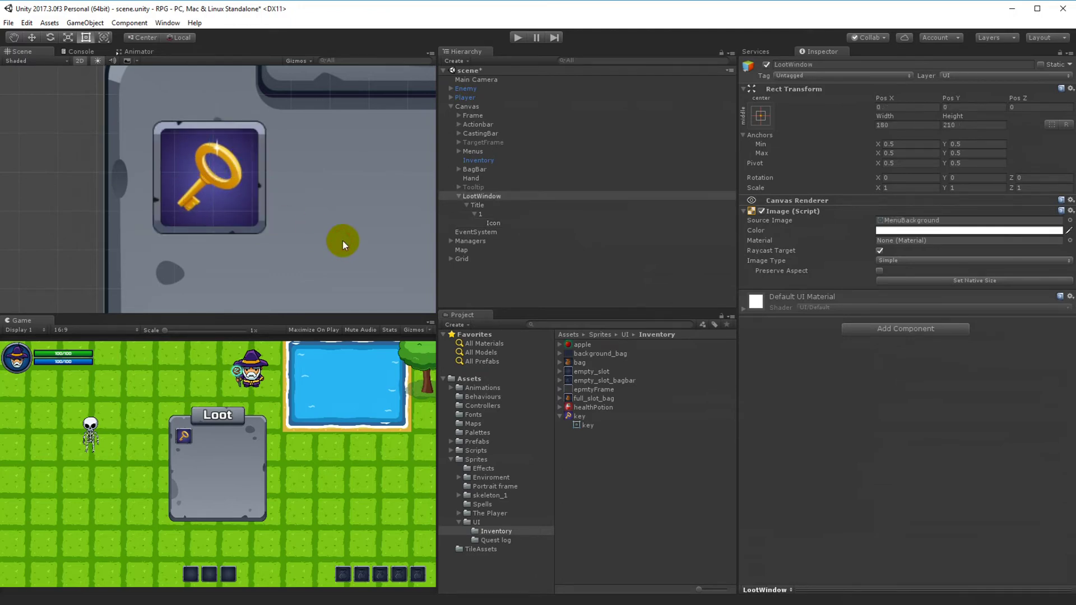
pyautogui.scroll(-4, 355, 241)
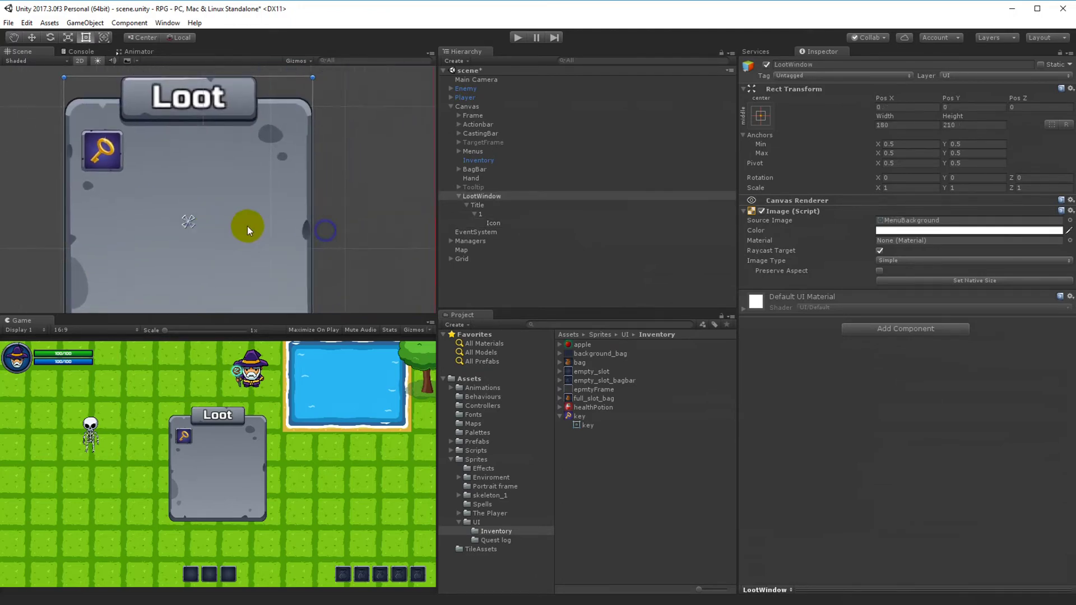
pyautogui.scroll(-2, 248, 226)
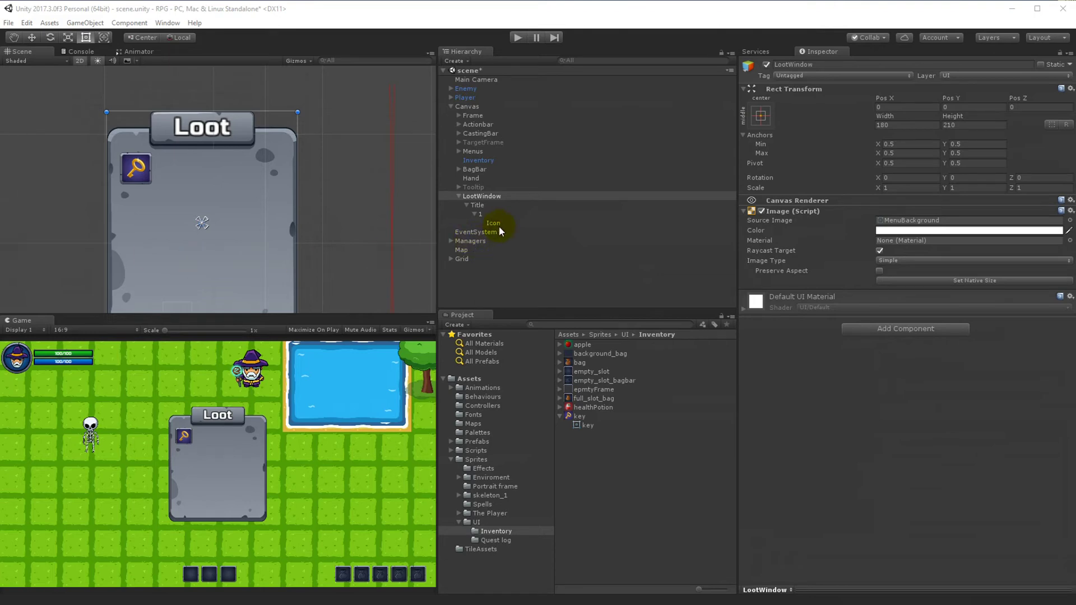
pyautogui.rightClick(482, 215)
pyautogui.moveTo(523, 396)
pyautogui.click(616, 395)
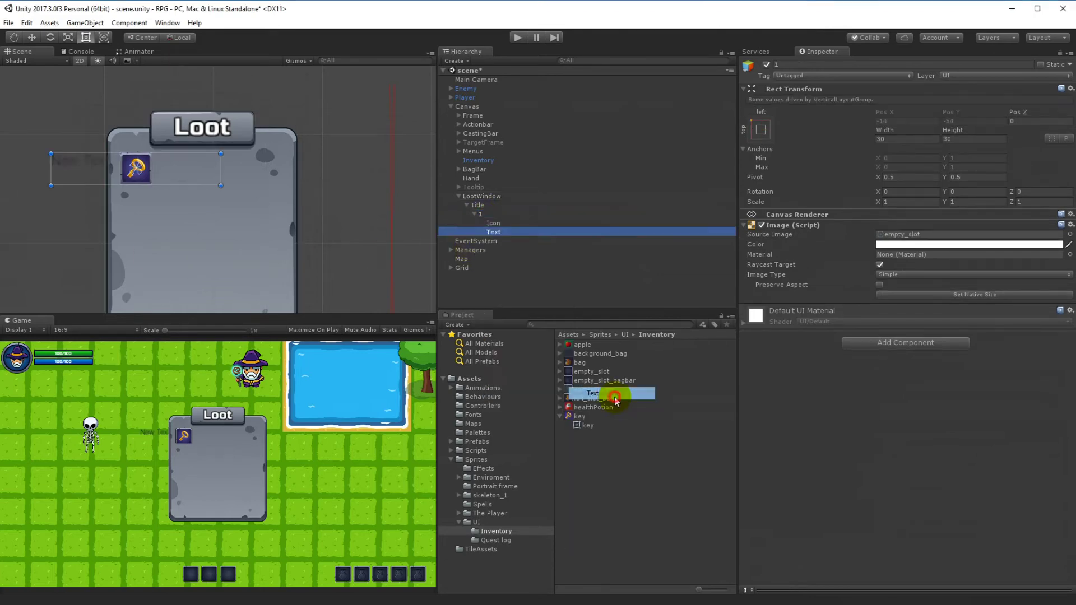
# - Rename slot 1's new Text child to Name and place it above Icon in the hierarchy
pyautogui.click(494, 233)
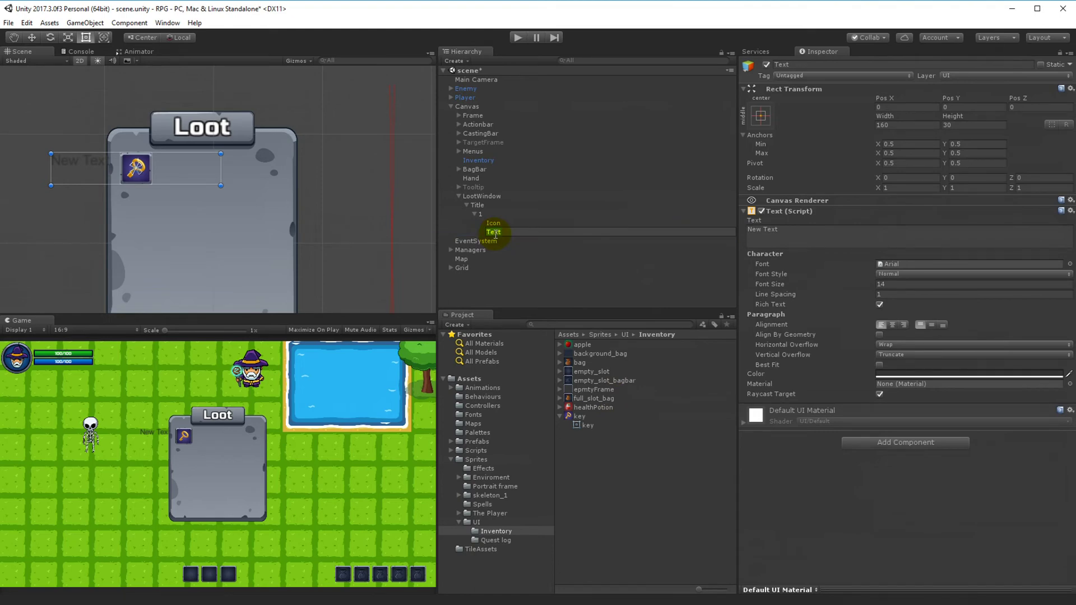
pyautogui.write('Name')
pyautogui.press('Return')
pyautogui.moveTo(496, 238); pyautogui.dragTo(498, 223)
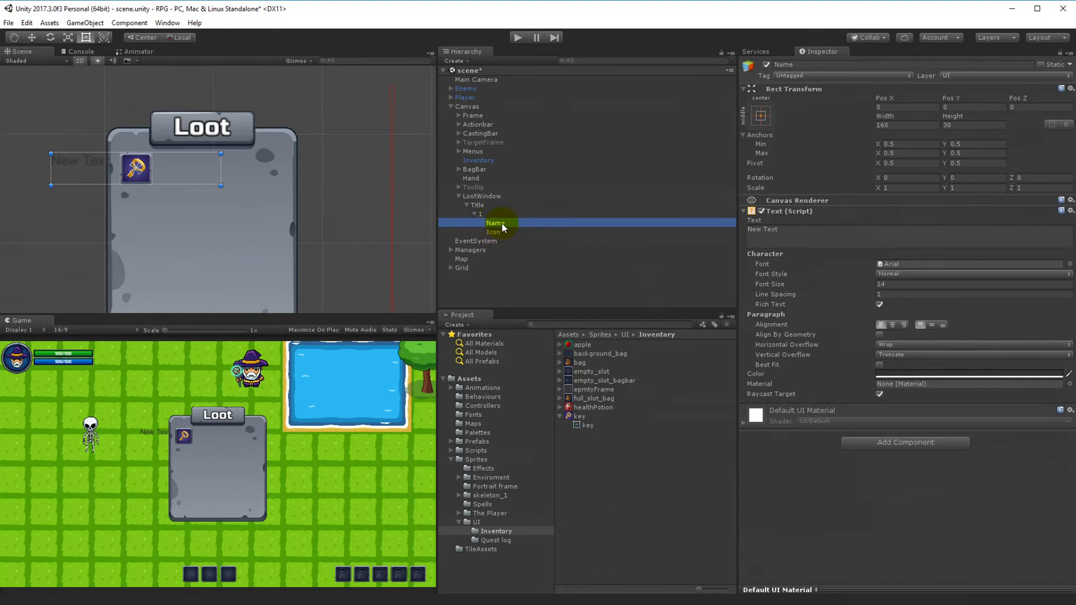
# - Set the Name text to "Secret key" and its font to RussoOne-Regular
pyautogui.click(839, 240)
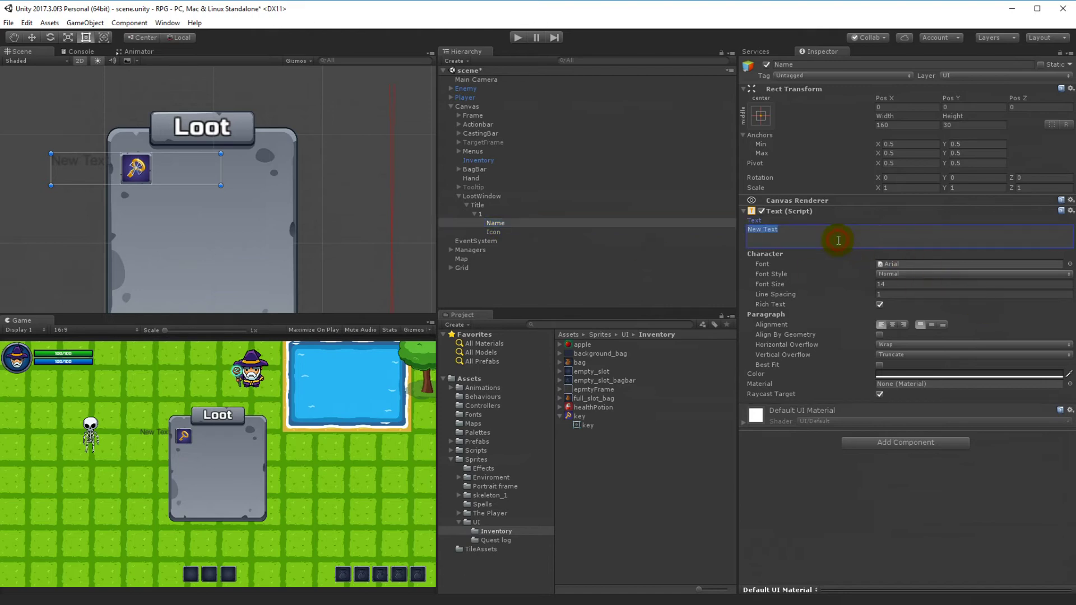
pyautogui.write('Secret key')
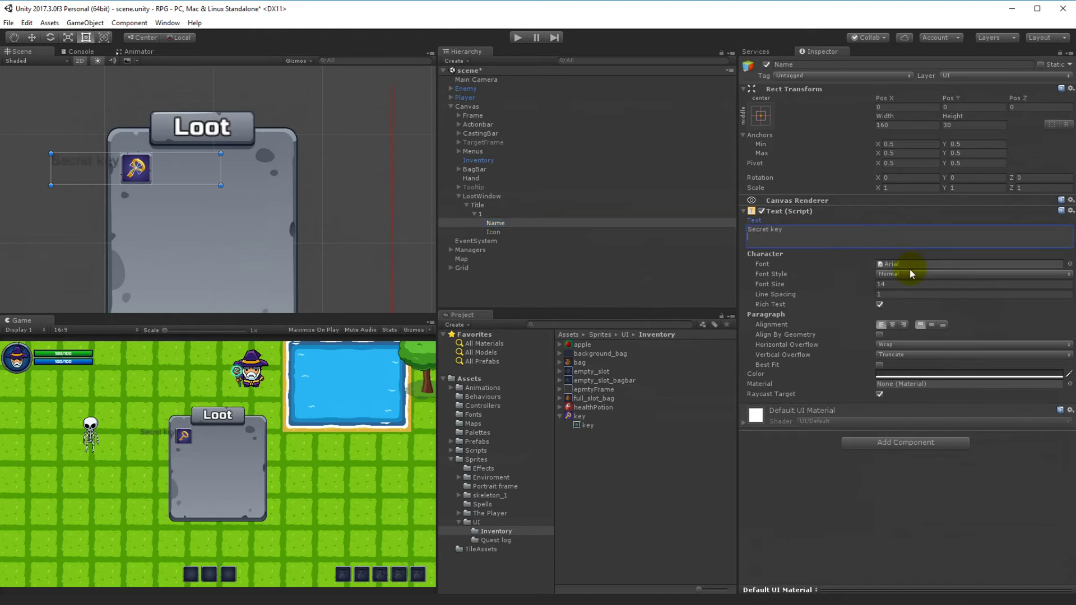
pyautogui.click(1070, 264)
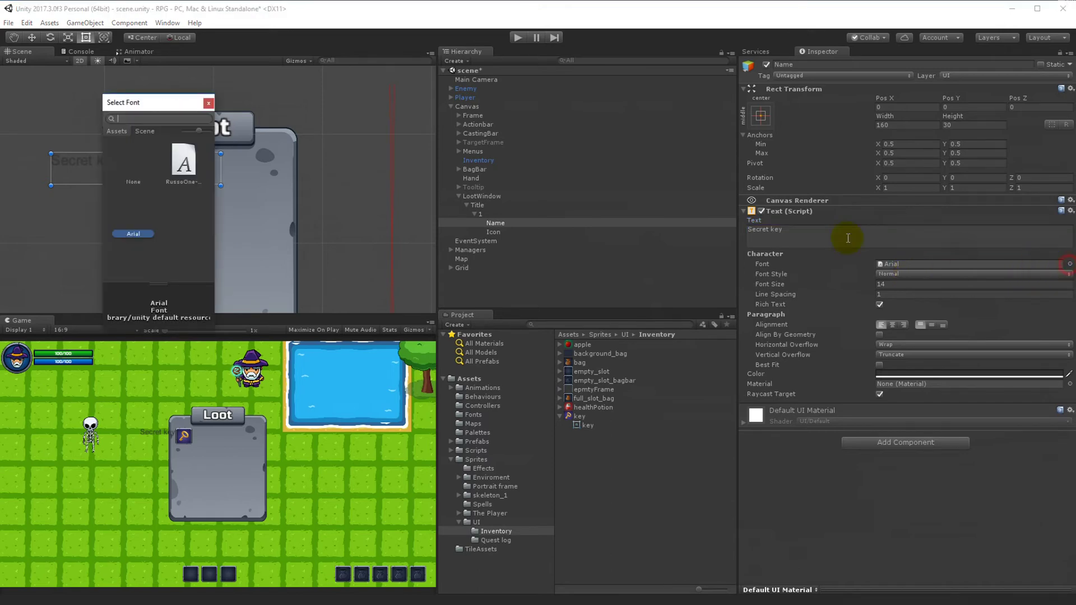
pyautogui.doubleClick(186, 159)
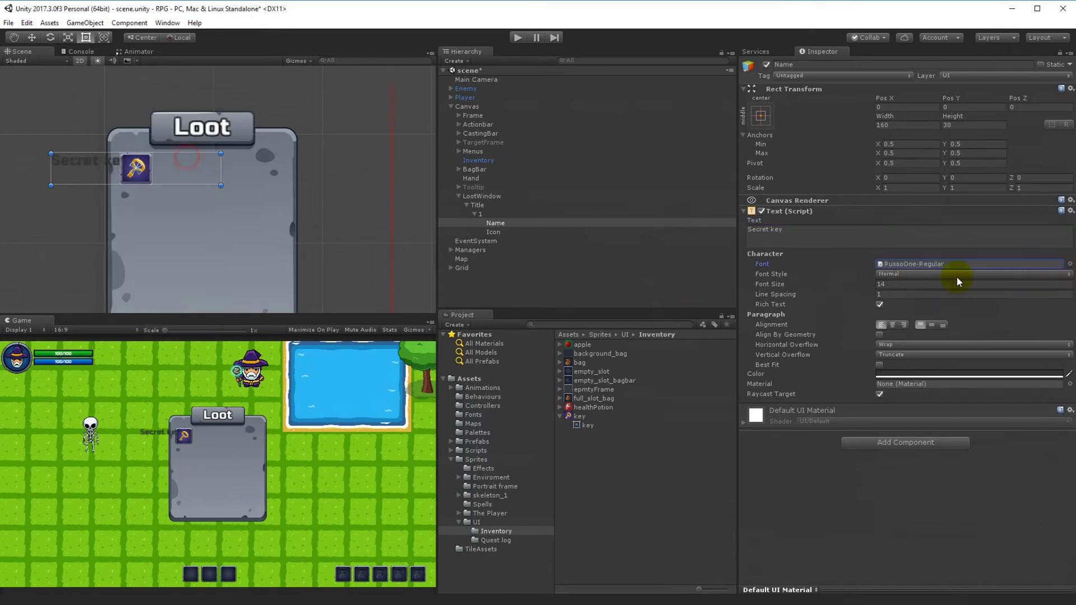
# - Set the Name text's font size to 10 and align it vertically to the middle
pyautogui.click(896, 283)
pyautogui.write('10')
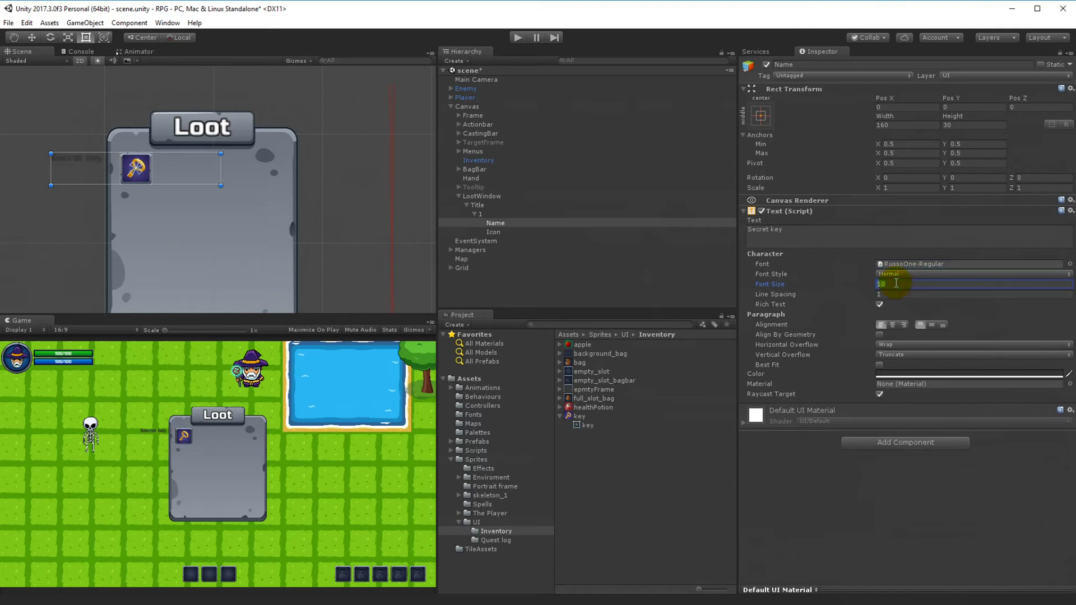
pyautogui.click(932, 326)
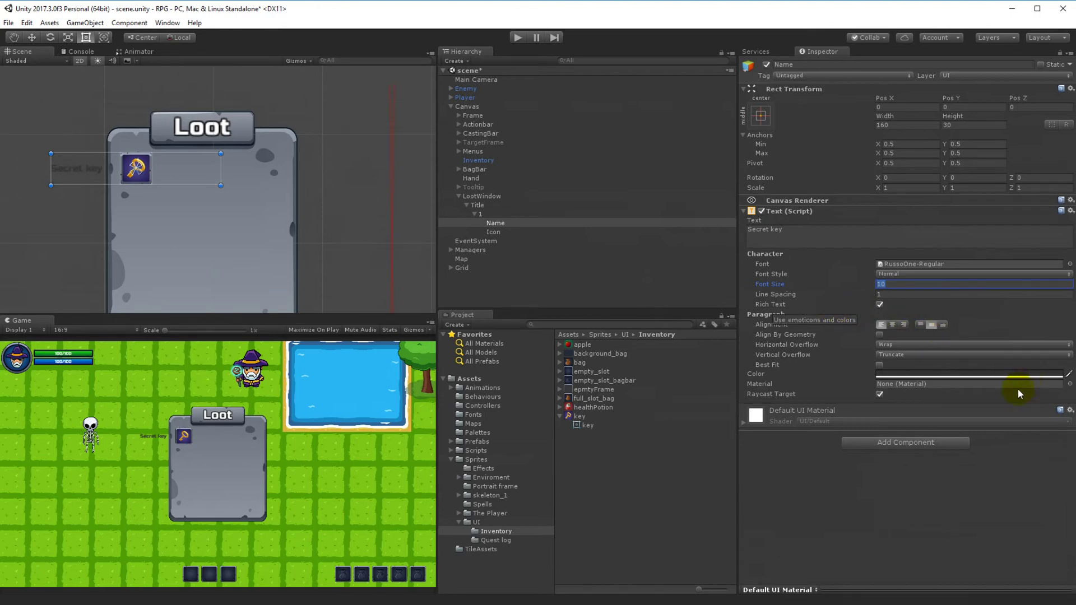
# - Set the Name text's colour to white
pyautogui.click(911, 375)
pyautogui.moveTo(583, 321); pyautogui.dragTo(493, 224)
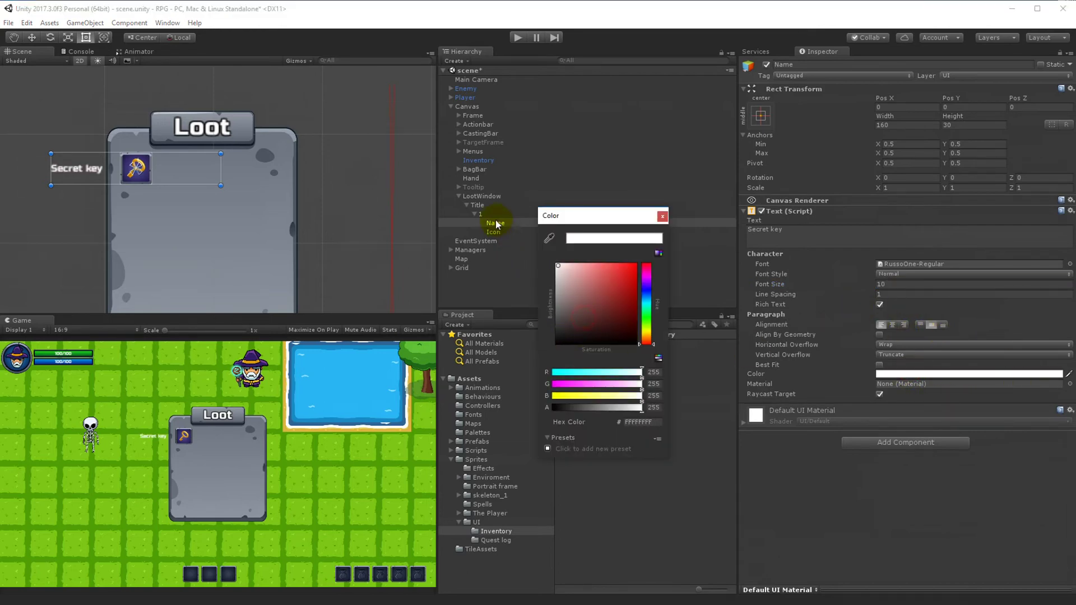
pyautogui.click(659, 215)
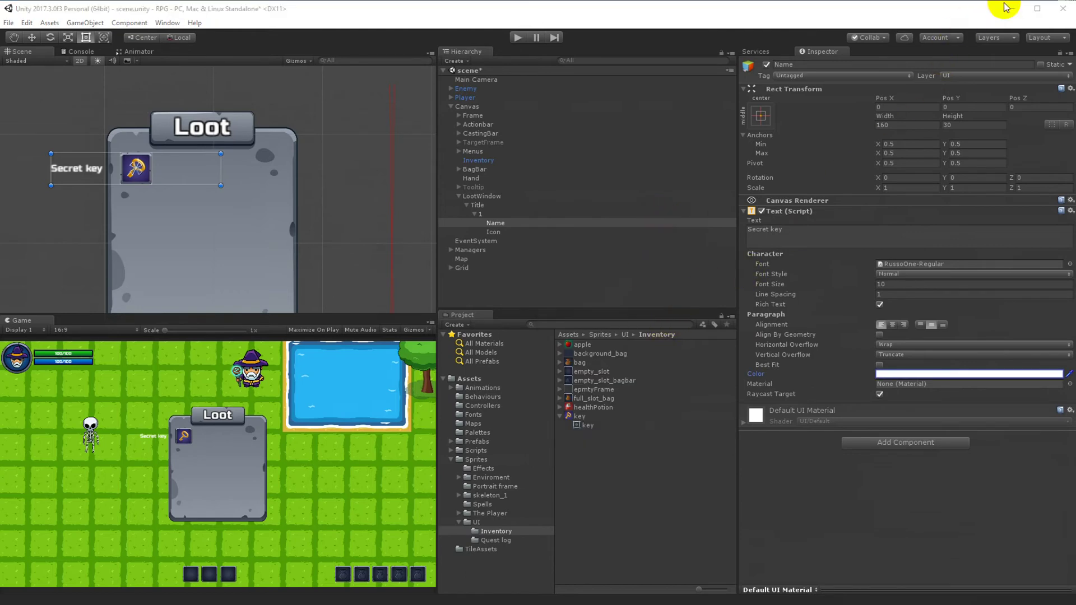
# - Place the Name text just beside the key slot and resize it to about 125 by 30, within the loot window
pyautogui.moveTo(190, 169); pyautogui.dragTo(408, 151)
pyautogui.scroll(4, 197, 203)
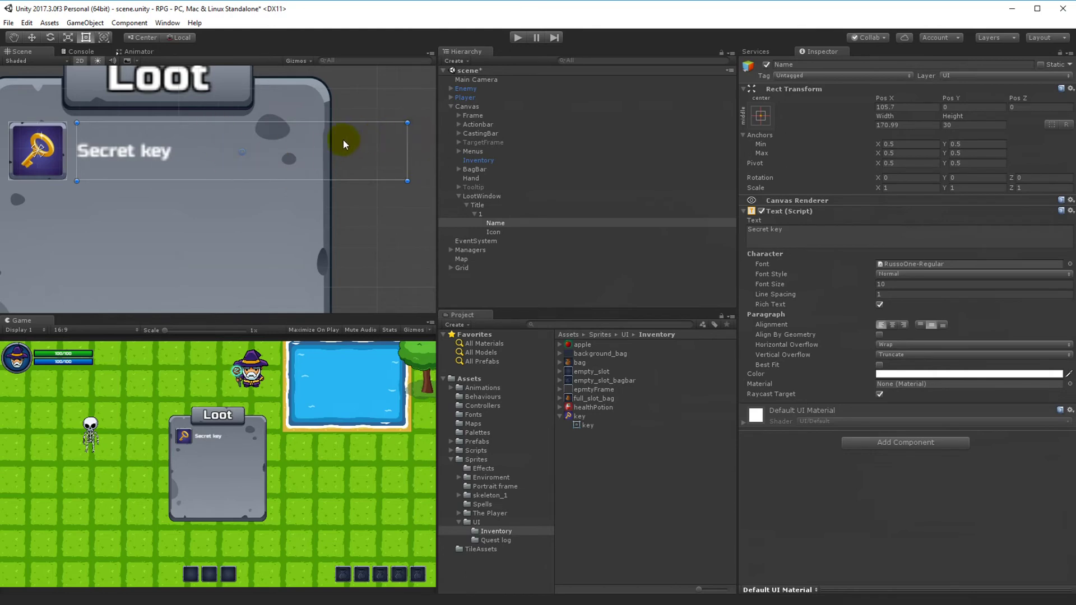
pyautogui.moveTo(406, 147); pyautogui.dragTo(317, 145)
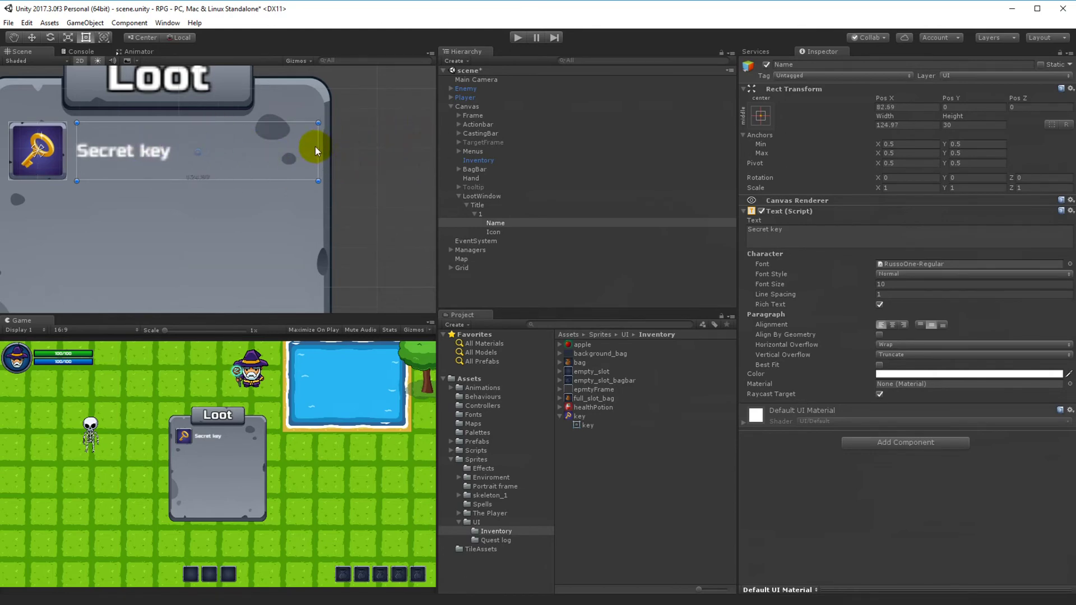
pyautogui.press('Left')
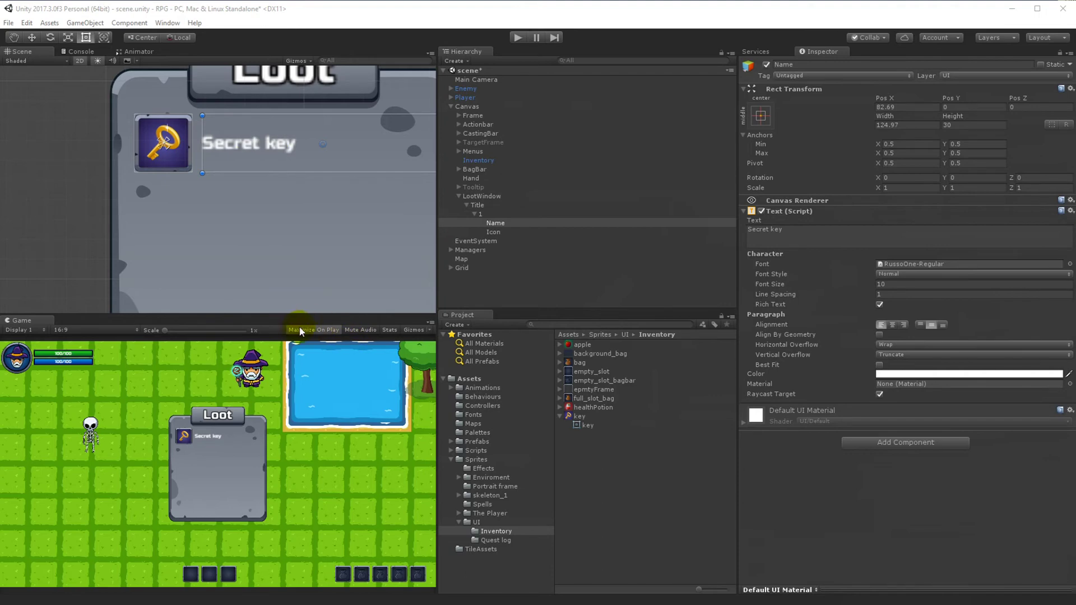
# - Run the game to check how the Secret key label looks in the loot window, and stop it
pyautogui.click(516, 38)
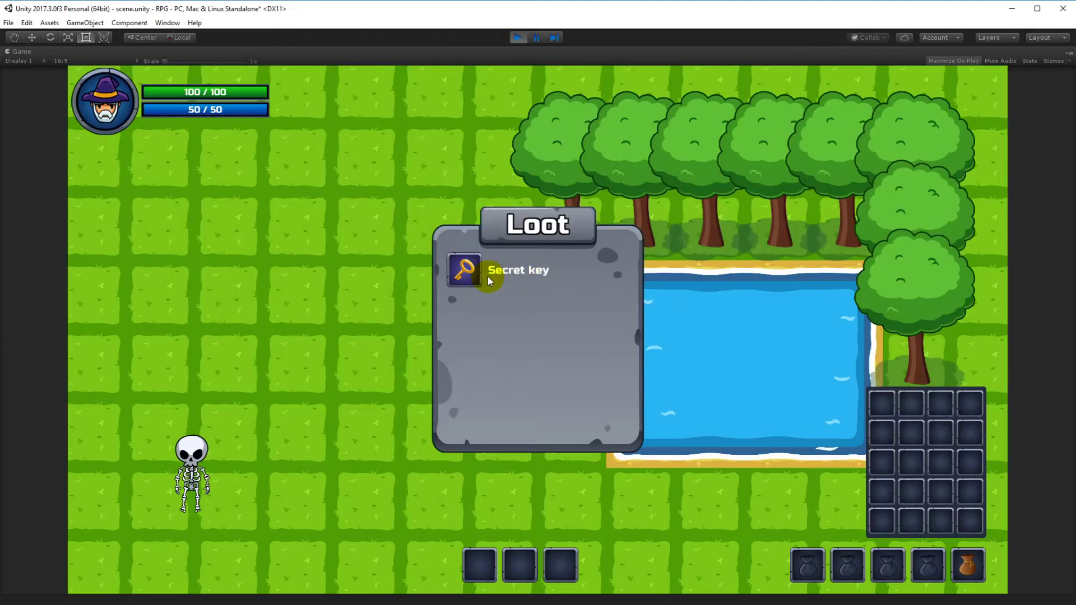
pyautogui.click(516, 37)
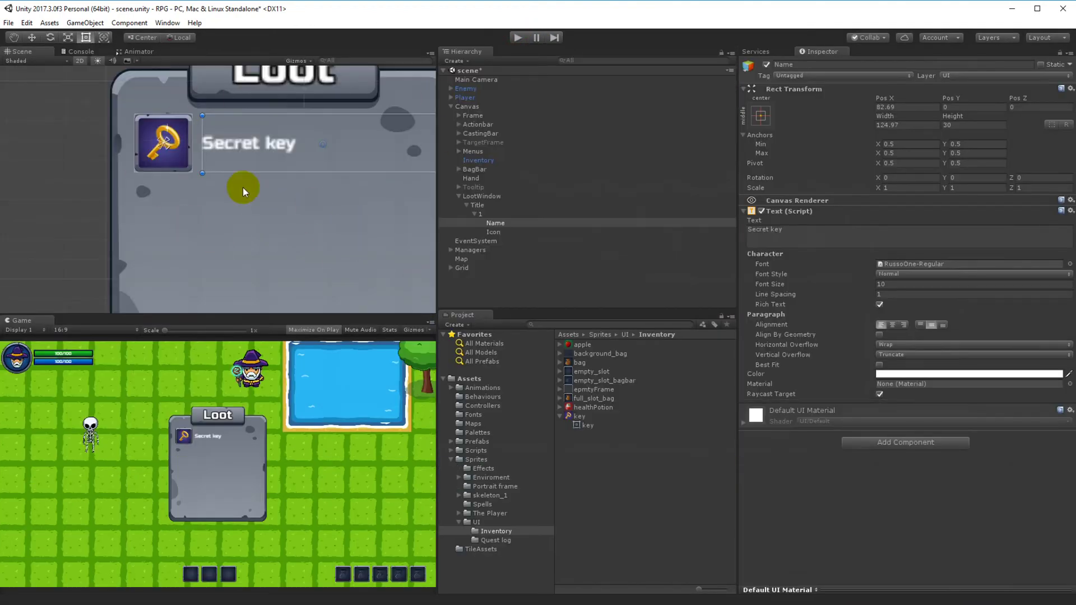
pyautogui.scroll(-2, 243, 187)
pyautogui.moveTo(300, 207); pyautogui.dragTo(212, 222, button='middle')
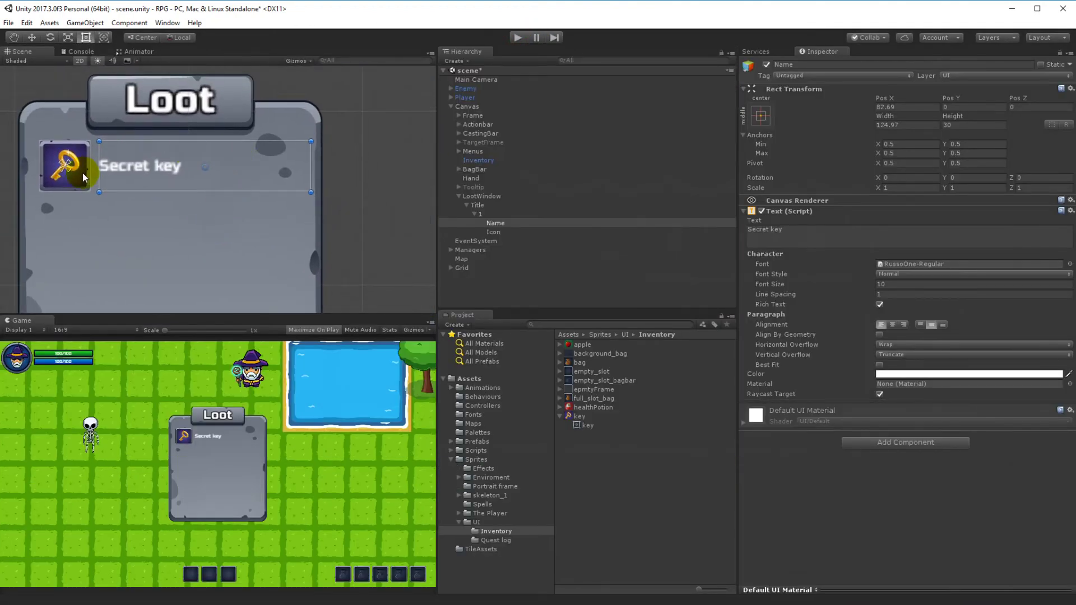
pyautogui.moveTo(150, 245); pyautogui.dragTo(214, 244, button='middle')
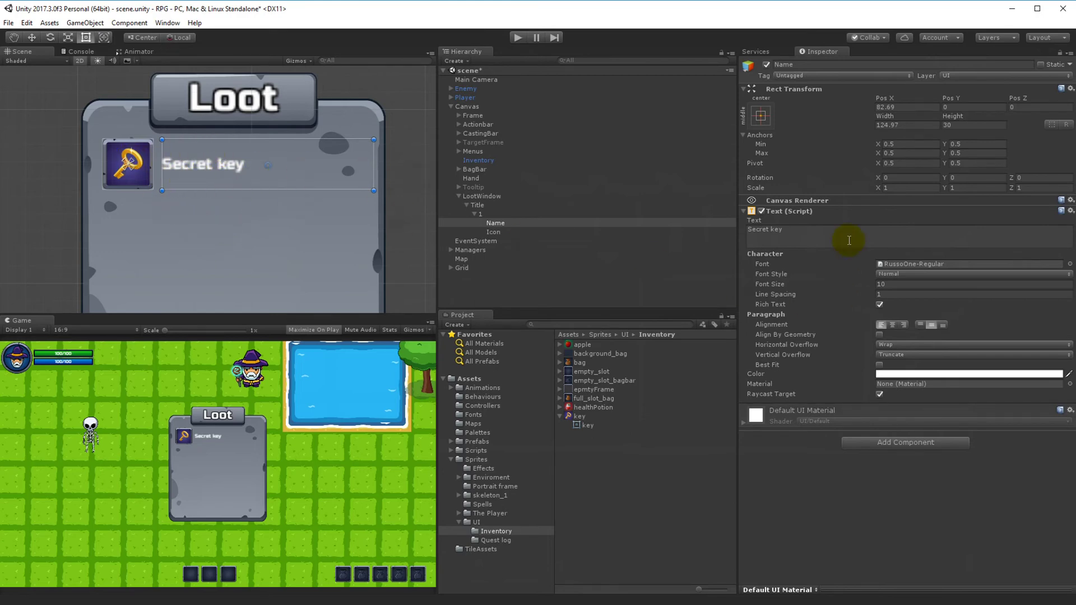
# - Try a purple colour, hex 940BD0FF, on the Name text
pyautogui.click(937, 374)
pyautogui.click(647, 279)
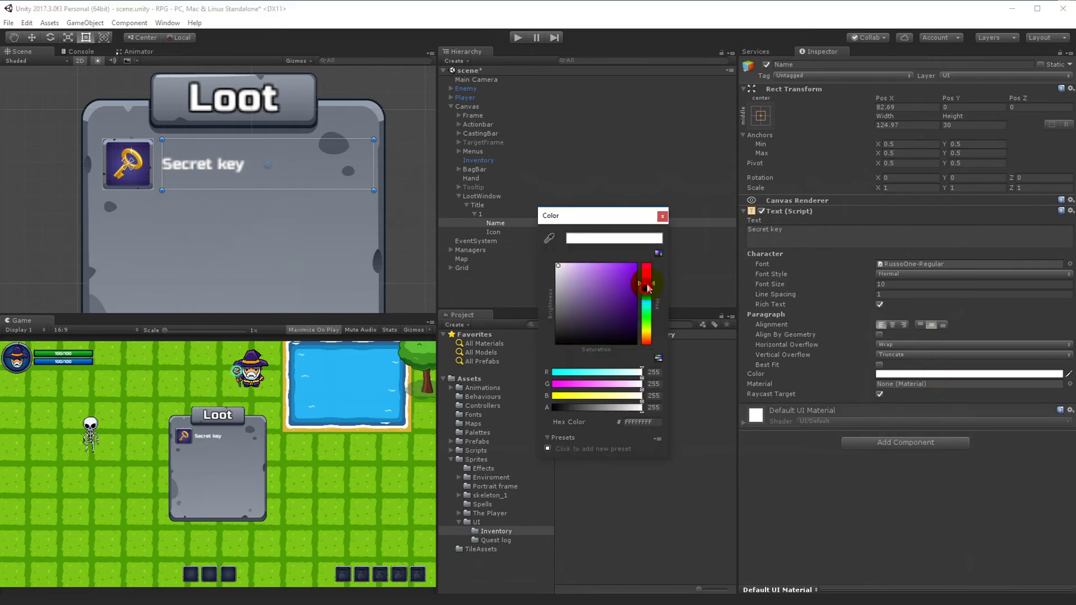
pyautogui.click(635, 276)
pyautogui.moveTo(635, 277); pyautogui.dragTo(630, 280)
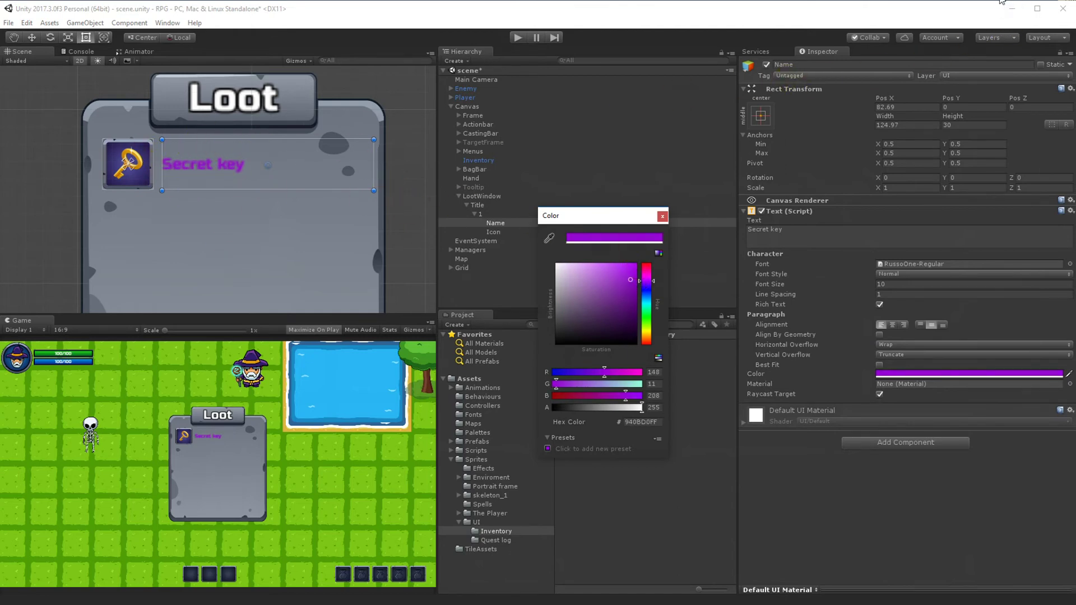
# - Set the Name text's colour back from purple to white
pyautogui.click(920, 187)
pyautogui.click(903, 374)
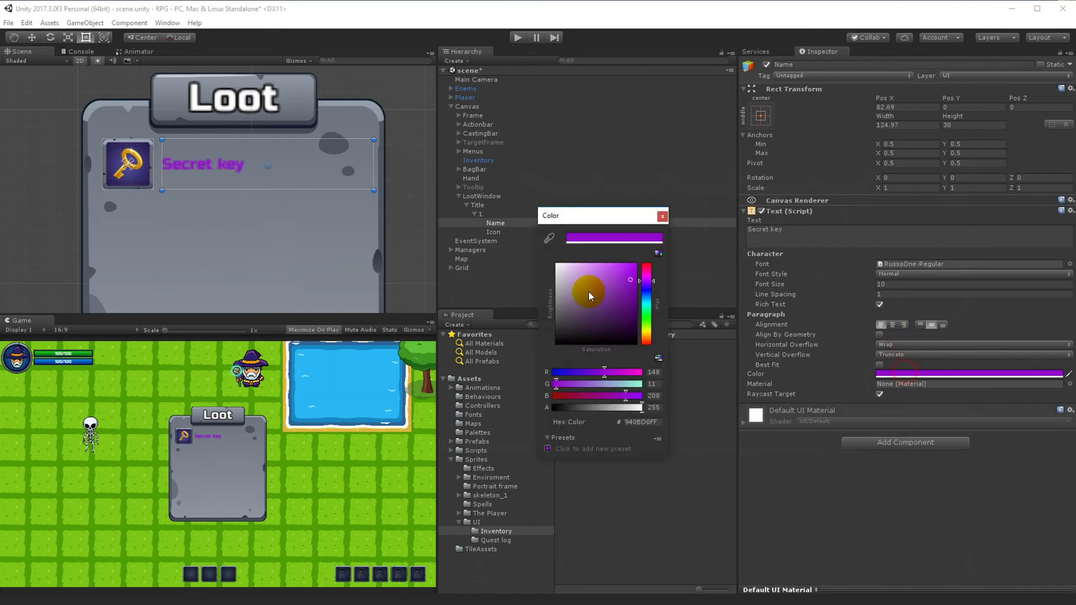
pyautogui.moveTo(599, 291); pyautogui.dragTo(522, 214)
pyautogui.click(663, 217)
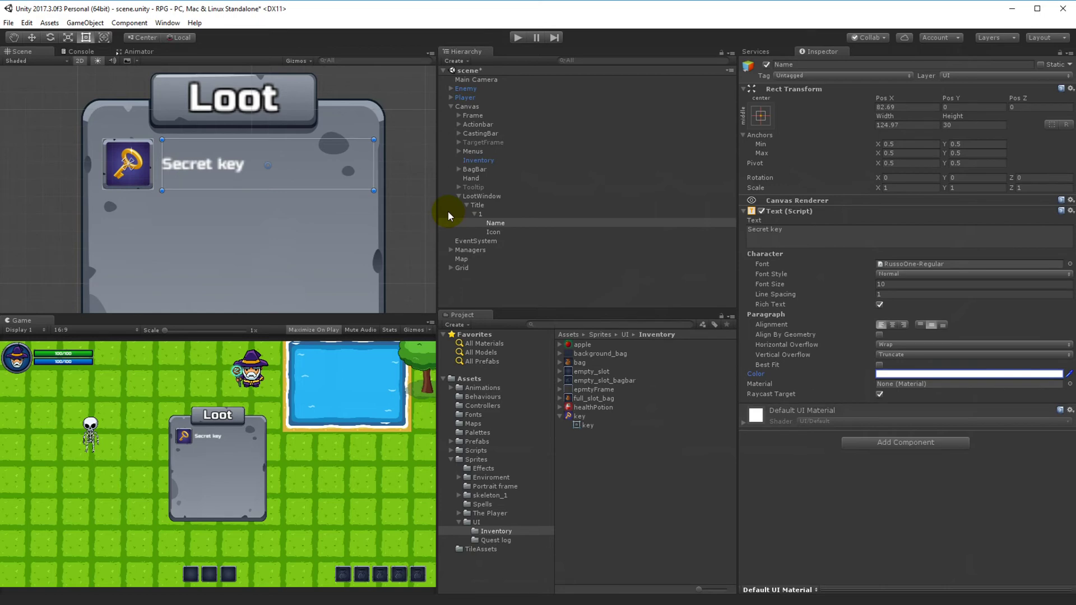
# - Add a UI Image element as a child of slot 1
pyautogui.click(480, 216)
pyautogui.rightClick(478, 217)
pyautogui.moveTo(536, 393)
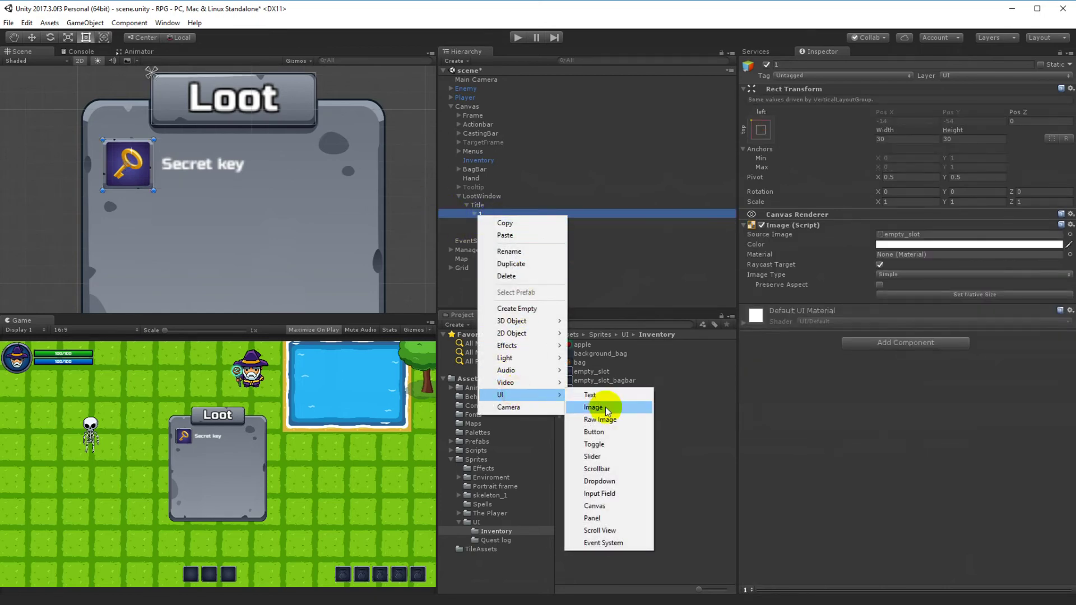
pyautogui.click(595, 408)
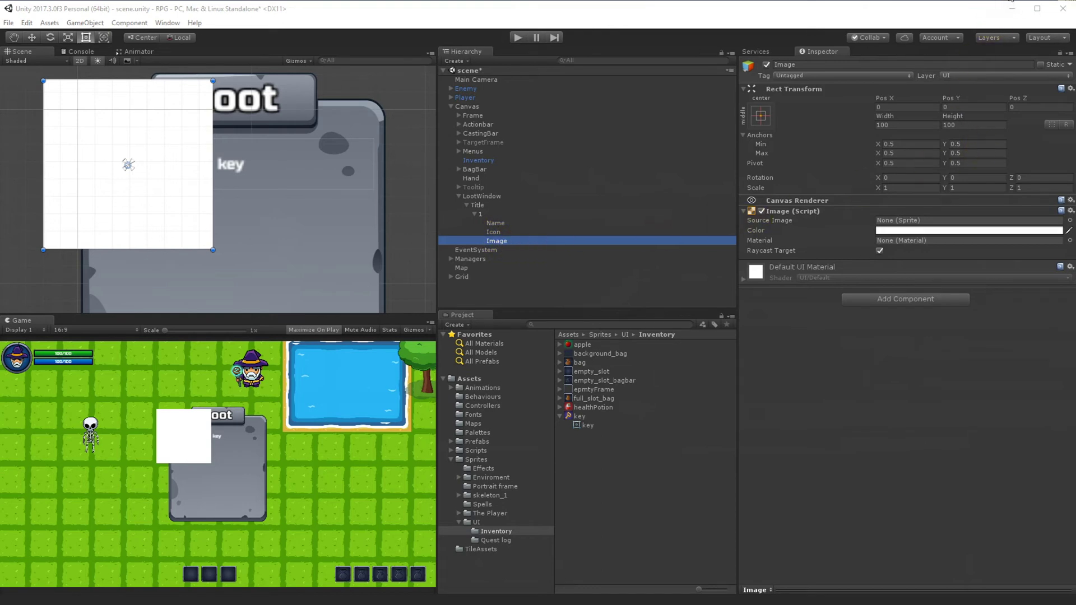
# - Assign the background_bag sprite as the source image of slot 1's new Image
pyautogui.click(1070, 220)
pyautogui.write('bag')
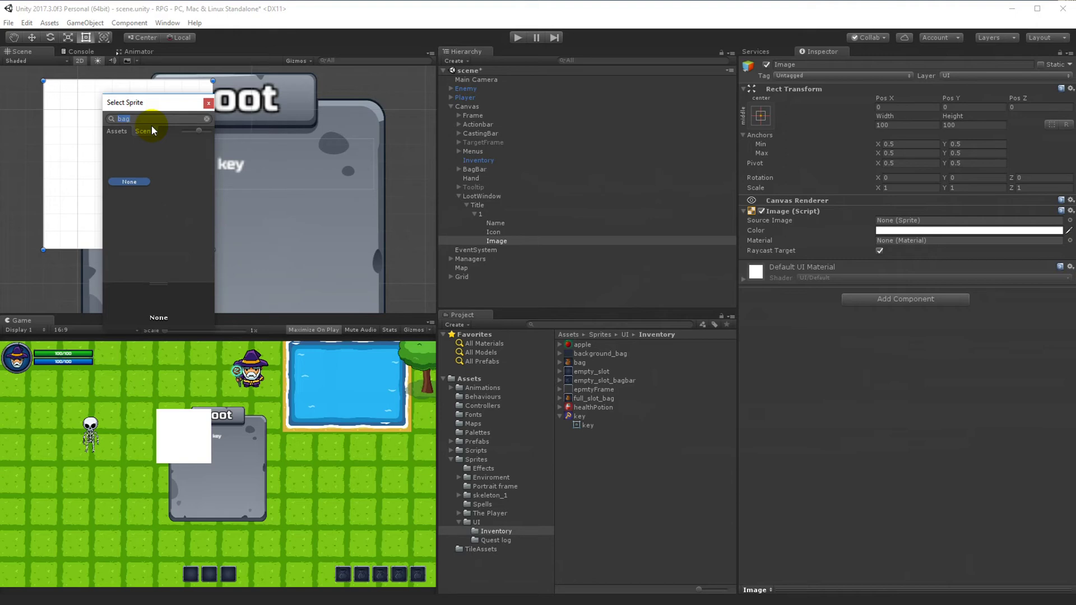
pyautogui.press('BackSpace')
pyautogui.press('BackSpace')
pyautogui.press('BackSpace')
pyautogui.press('BackSpace')
pyautogui.press('BackSpace')
pyautogui.click(117, 133)
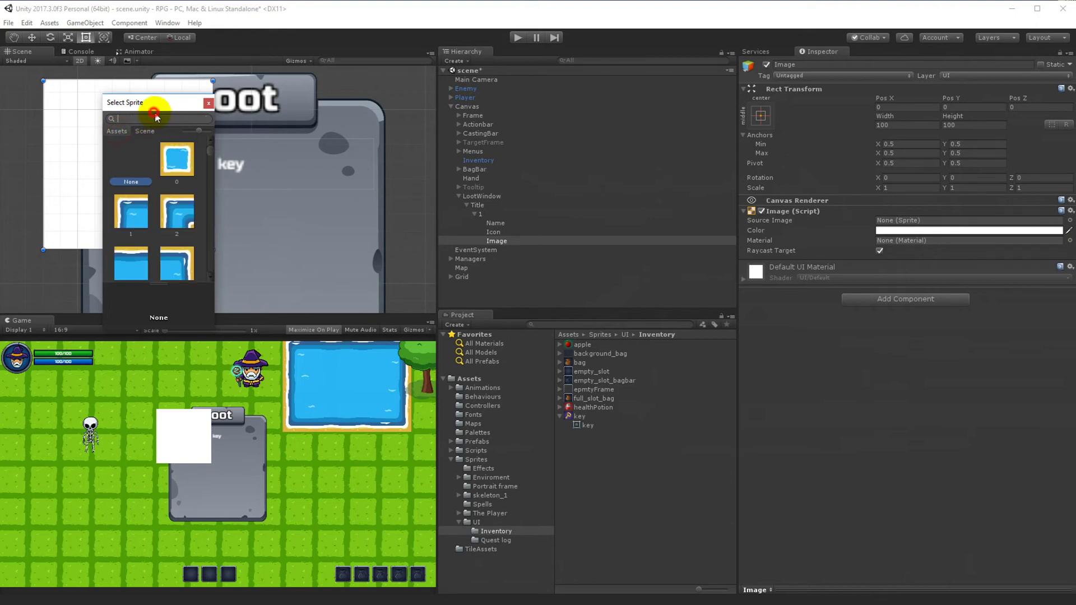
pyautogui.write('back')
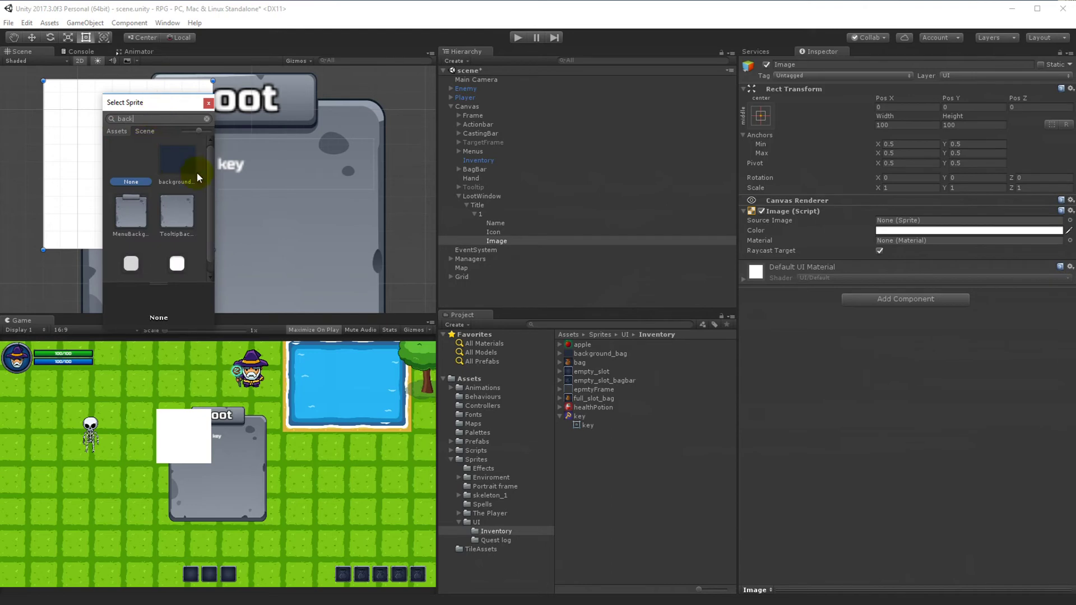
pyautogui.click(180, 166)
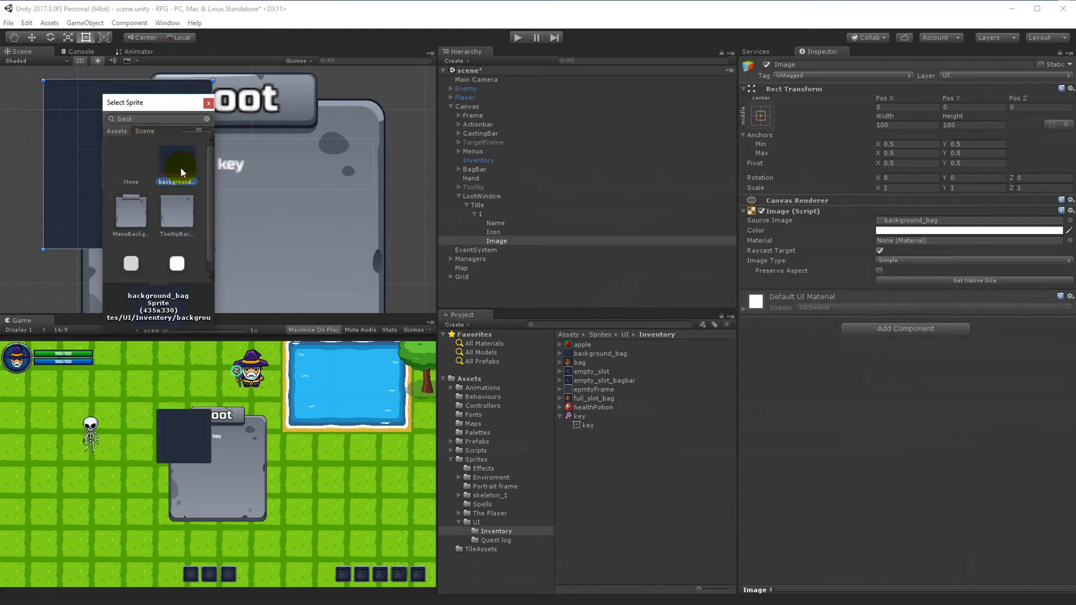
pyautogui.doubleClick(180, 166)
# - Resize the Image to about 127 by 30 and fit it over the Secret key label area beside the icon
pyautogui.moveTo(162, 112); pyautogui.dragTo(281, 167)
pyautogui.moveTo(276, 308); pyautogui.dragTo(373, 168)
pyautogui.moveTo(162, 163); pyautogui.dragTo(160, 163)
pyautogui.moveTo(234, 135); pyautogui.dragTo(235, 135)
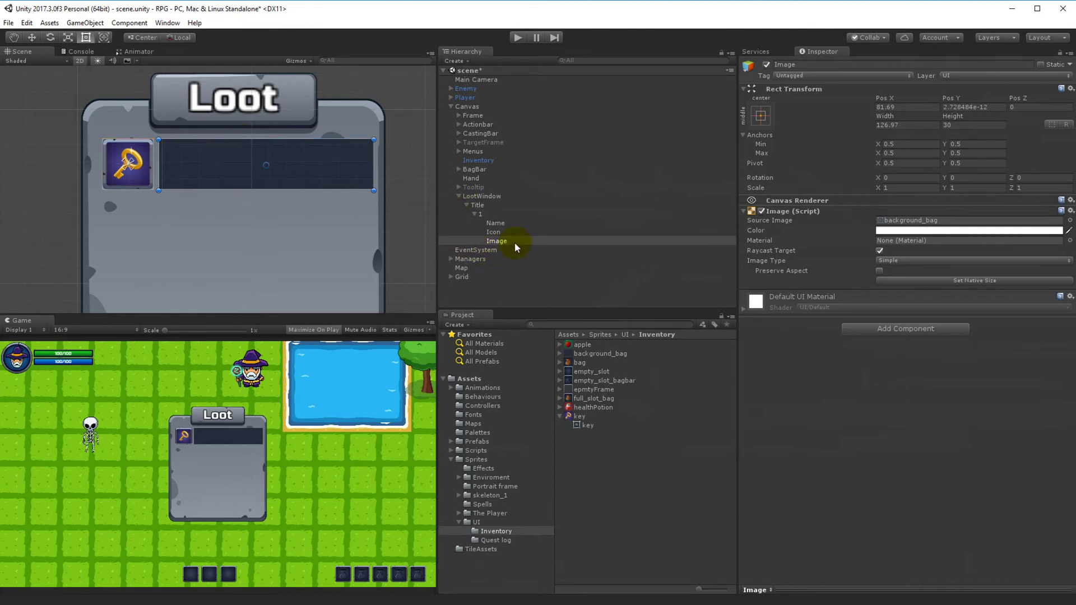
# - Place the Image above Name in slot 1's hierarchy and rename it Background
pyautogui.moveTo(500, 243); pyautogui.dragTo(498, 217)
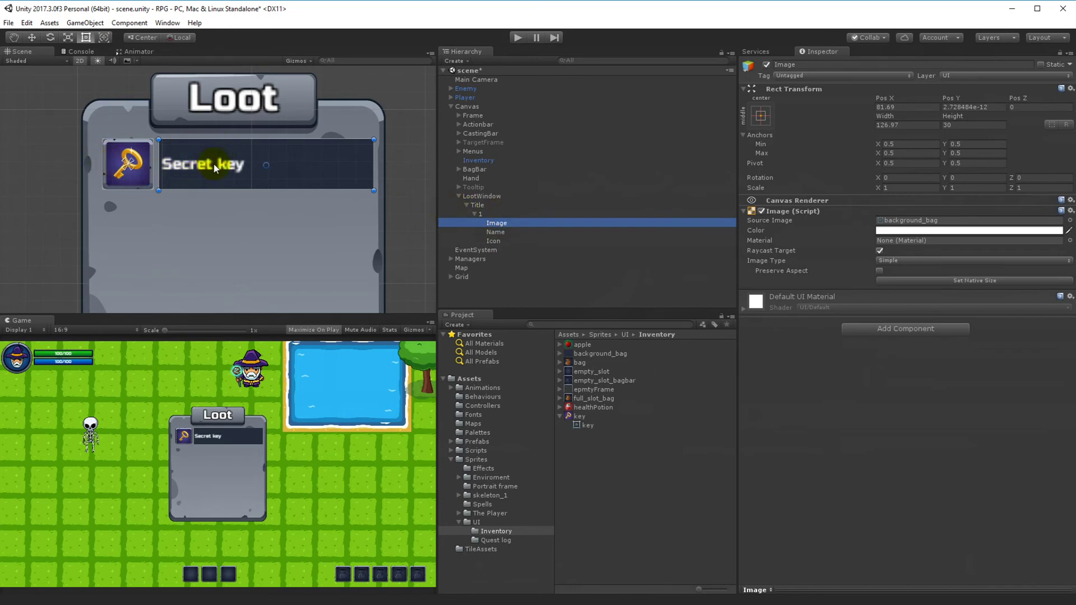
pyautogui.click(501, 225)
pyautogui.write('Background')
pyautogui.press('Return')
# - Run the game to check the dark background behind the Secret key label, and stop it
pyautogui.click(521, 38)
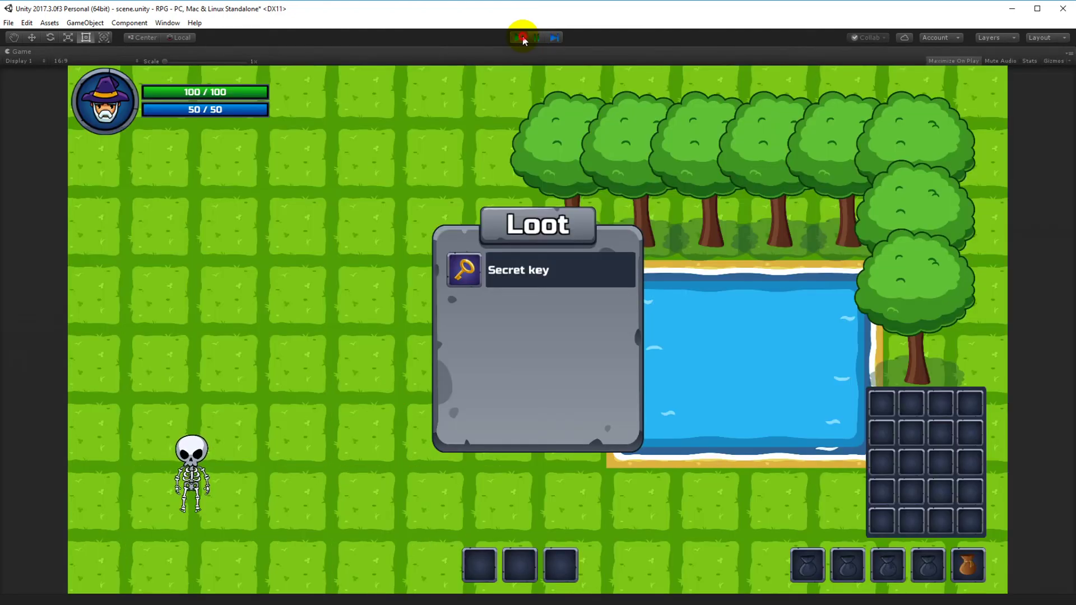
pyautogui.click(519, 38)
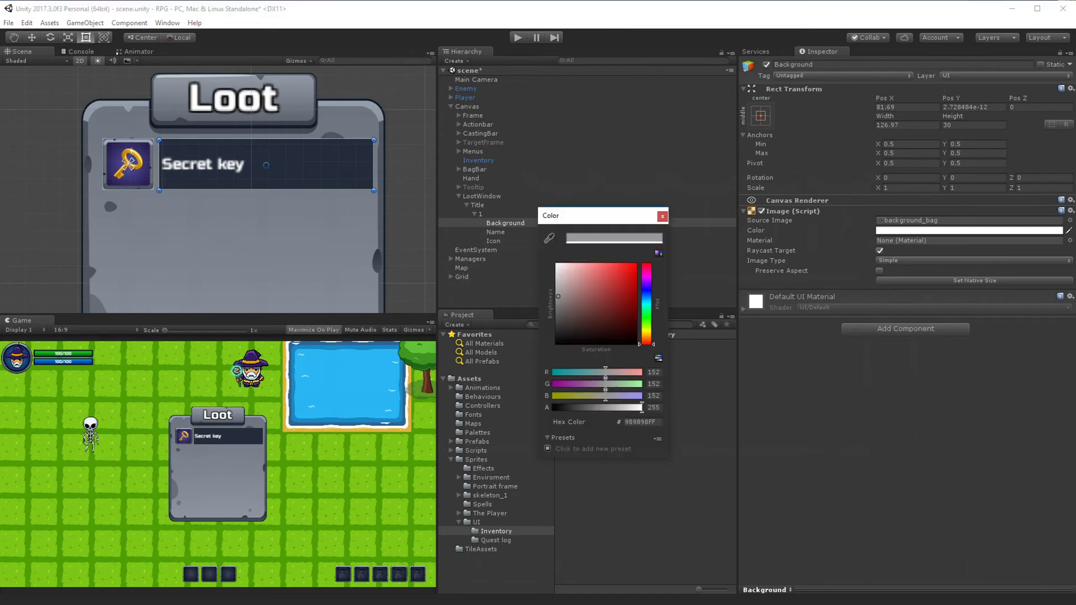
# - Copy hex color 989898FF from the open color picker and set it as the LootWindow image's color
pyautogui.click(641, 421)
pyautogui.click(662, 216)
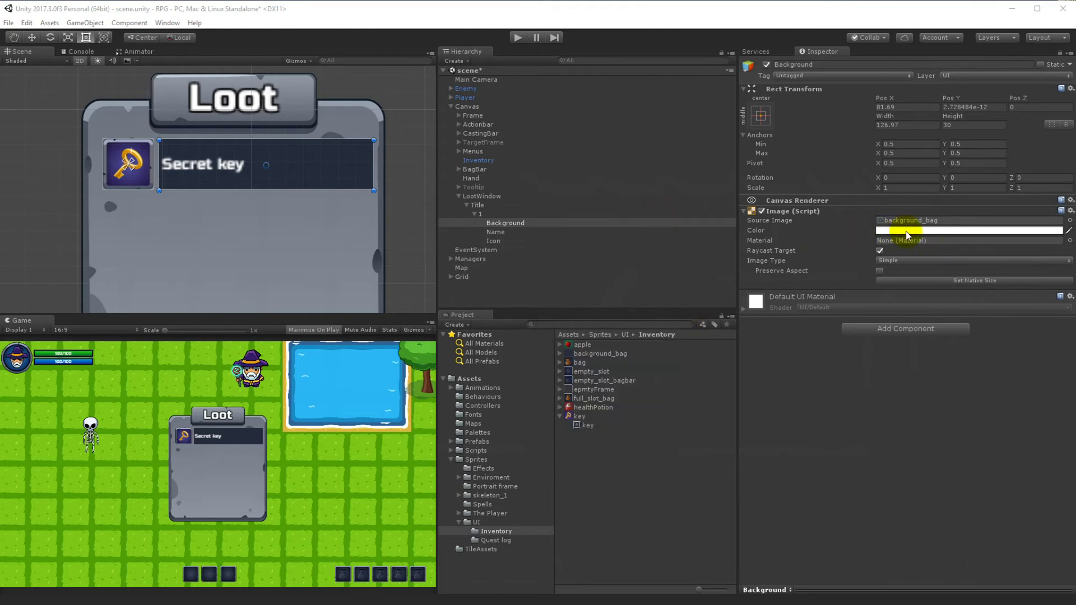
pyautogui.click(481, 196)
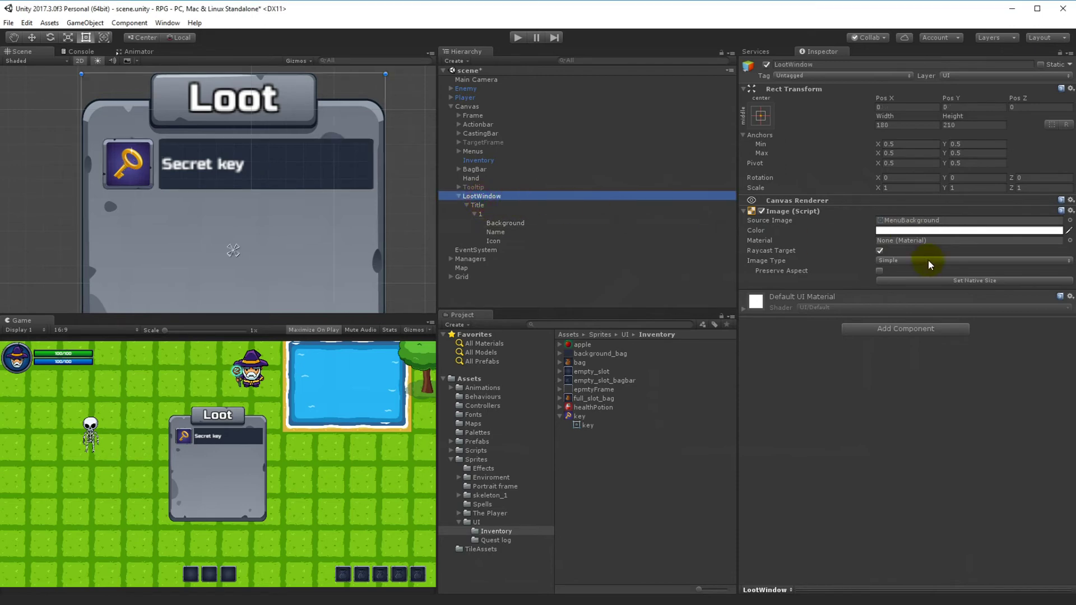
pyautogui.click(896, 231)
pyautogui.click(631, 429)
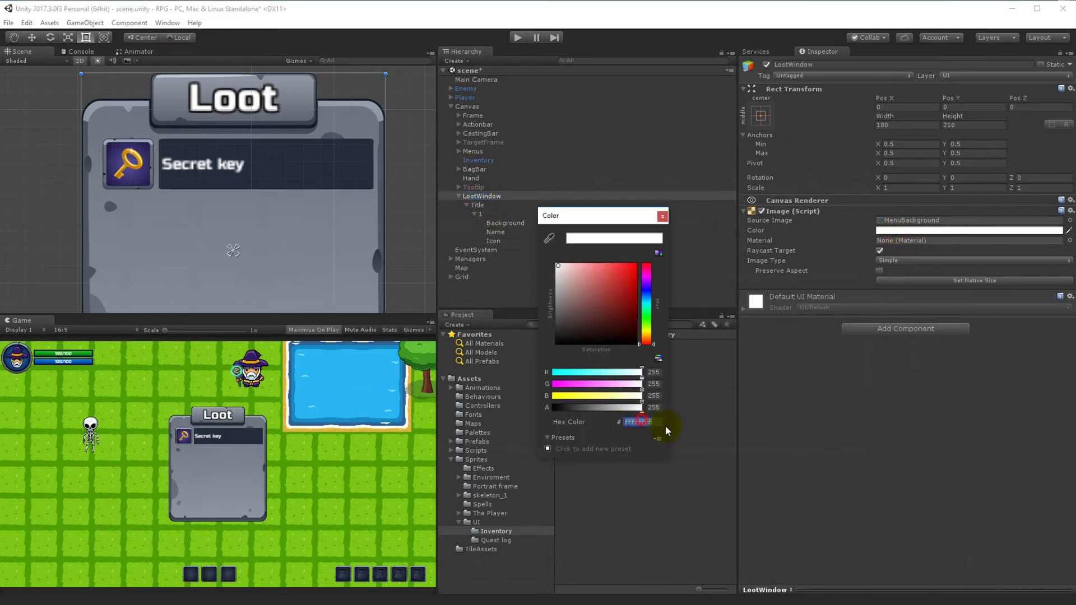
pyautogui.write('989898FF')
pyautogui.moveTo(617, 422); pyautogui.dragTo(648, 423)
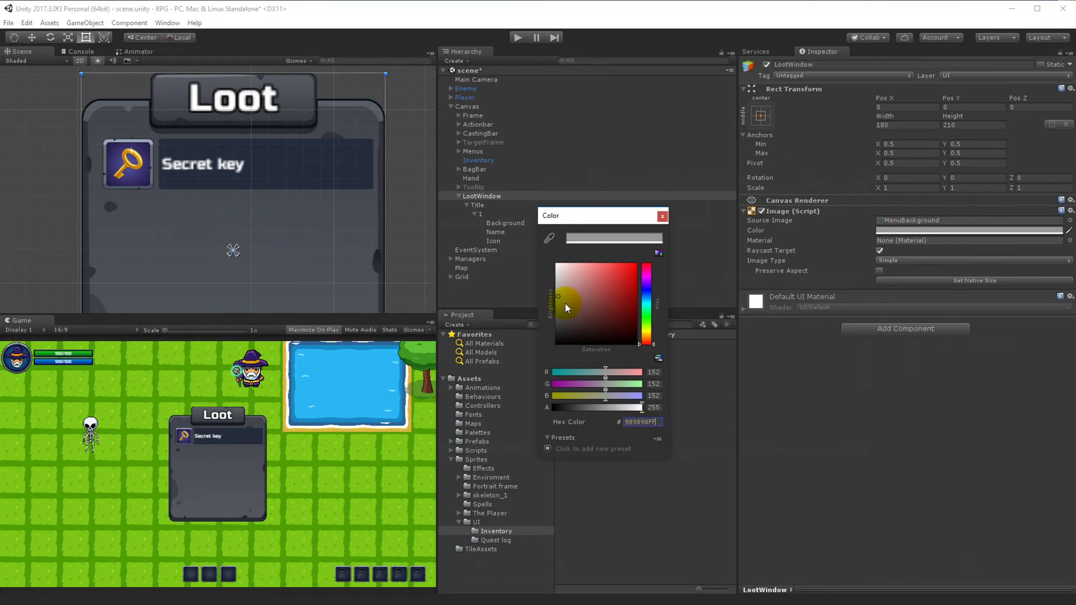
pyautogui.click(662, 215)
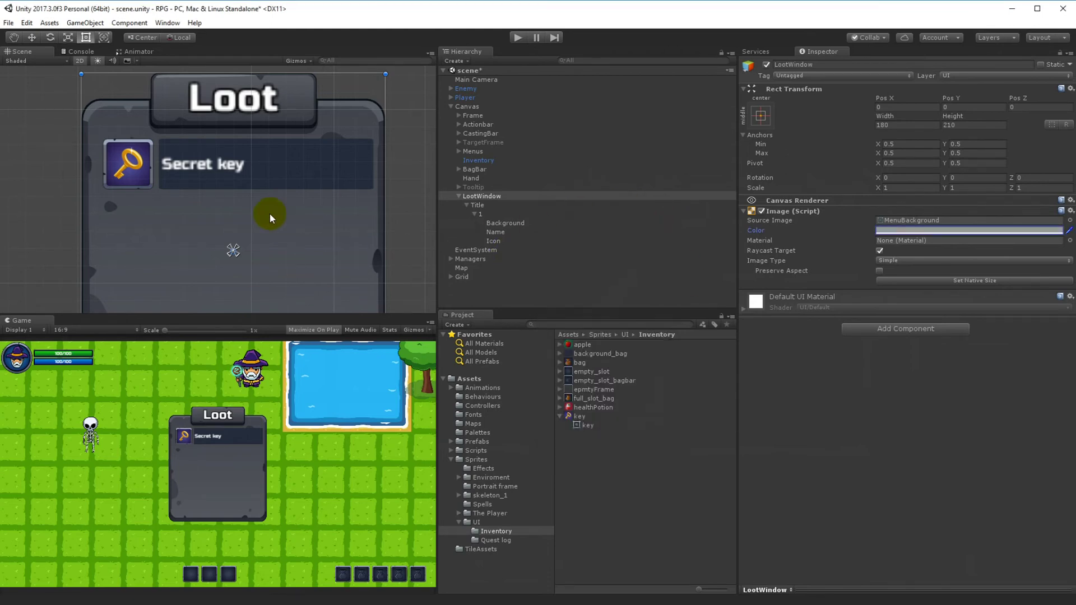
# - Widen slot 1's Background to about 127.3 and test-run the game to check the darkened loot window
pyautogui.click(499, 223)
pyautogui.moveTo(157, 171); pyautogui.dragTo(156, 171)
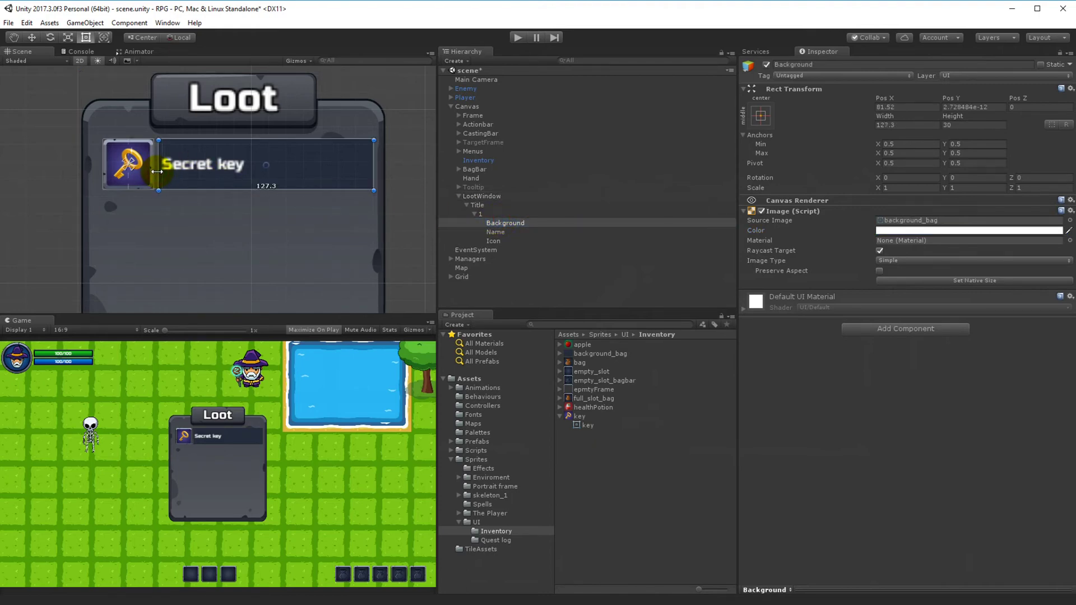
pyautogui.click(217, 286)
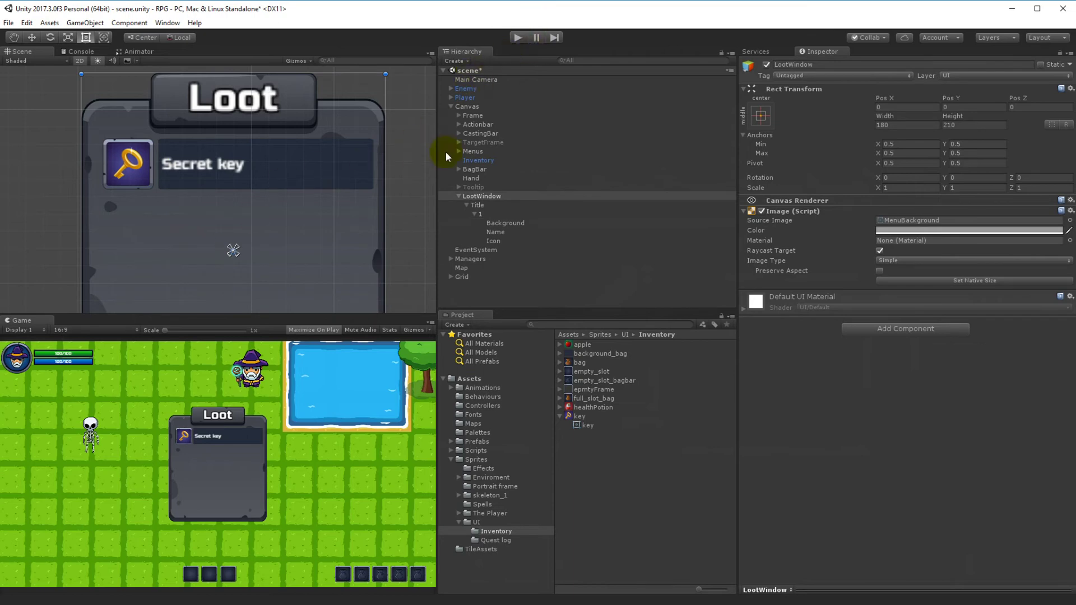
pyautogui.click(519, 37)
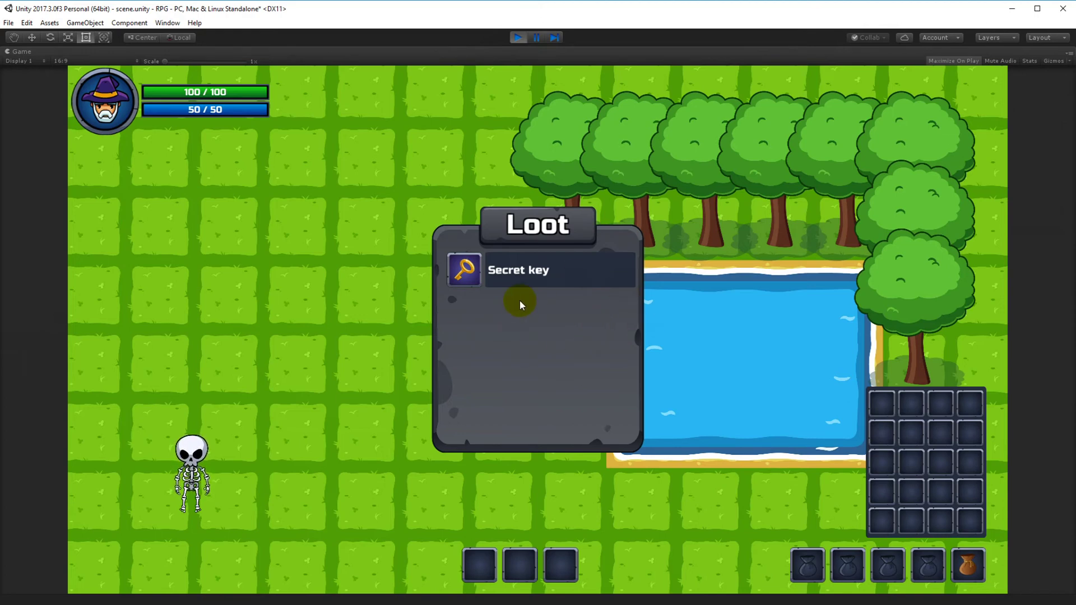
pyautogui.click(518, 37)
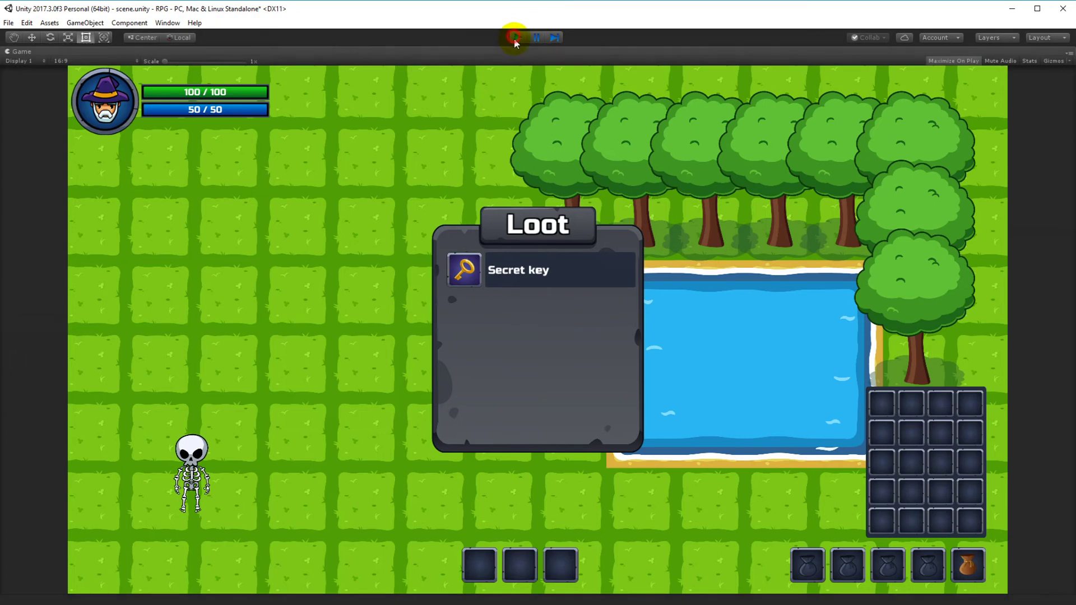
# - Duplicate slot 1 three times under Title to fill the loot window with four slots
pyautogui.click(477, 214)
pyautogui.click(474, 213)
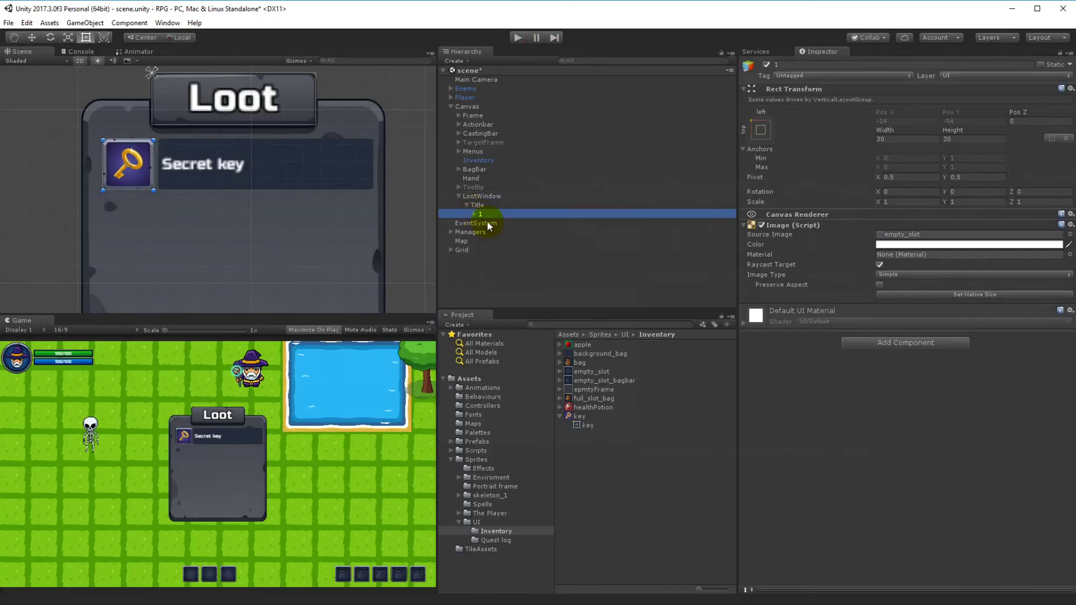
pyautogui.hotkey('ctrl', 'd')
pyautogui.hotkey('ctrl', 'd')
pyautogui.hotkey('ctrl', 'd')
pyautogui.scroll(-2, 359, 191)
pyautogui.moveTo(359, 191); pyautogui.dragTo(331, 81, button='middle')
pyautogui.moveTo(228, 206); pyautogui.dragTo(230, 268, button='middle')
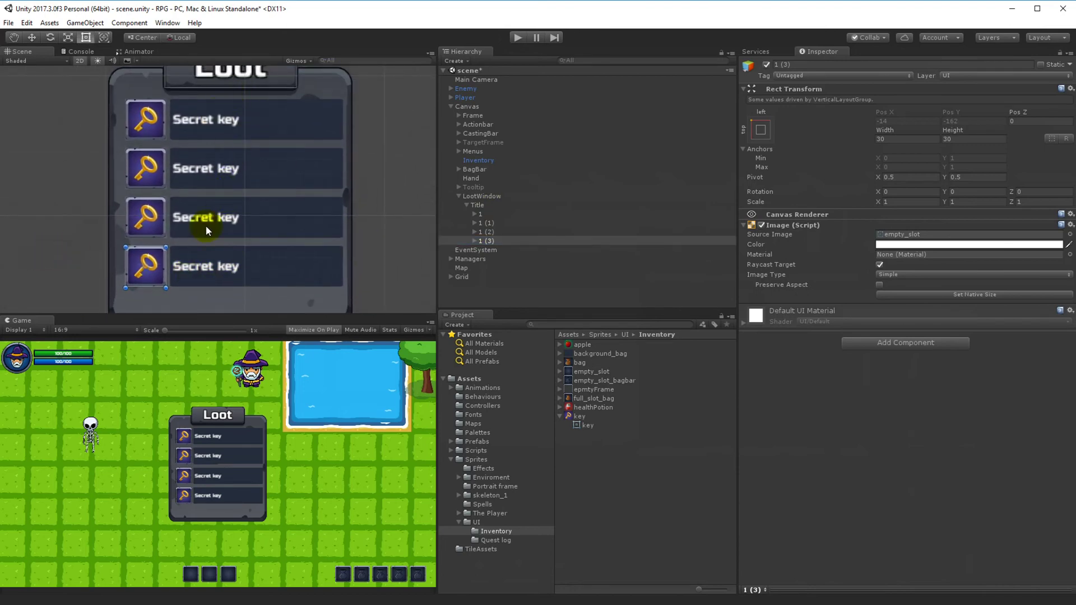
# - Rename the three duplicated slots as 2, 3 and 4
pyautogui.click(484, 223)
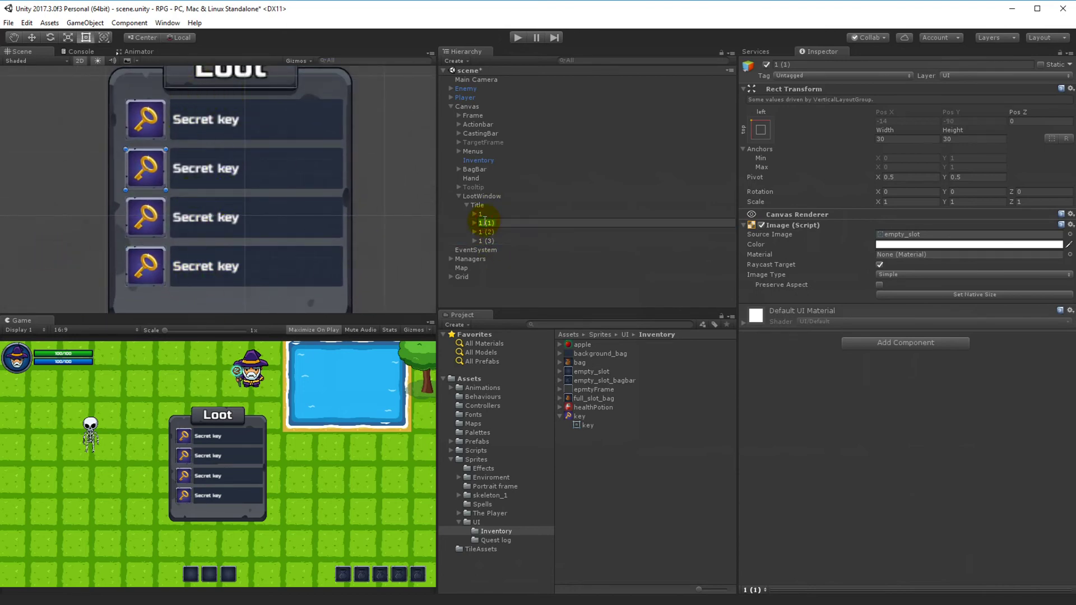
pyautogui.click(496, 232)
pyautogui.press('F2')
pyautogui.write('3')
pyautogui.press('Return')
pyautogui.click(497, 242)
pyautogui.press('F2')
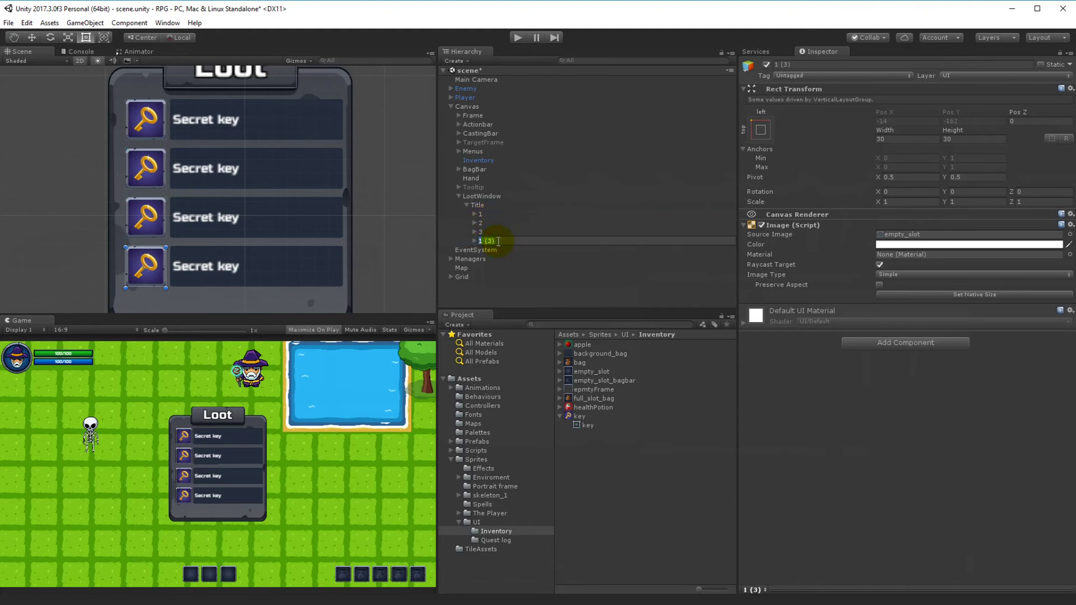
pyautogui.write('4')
pyautogui.press('Return')
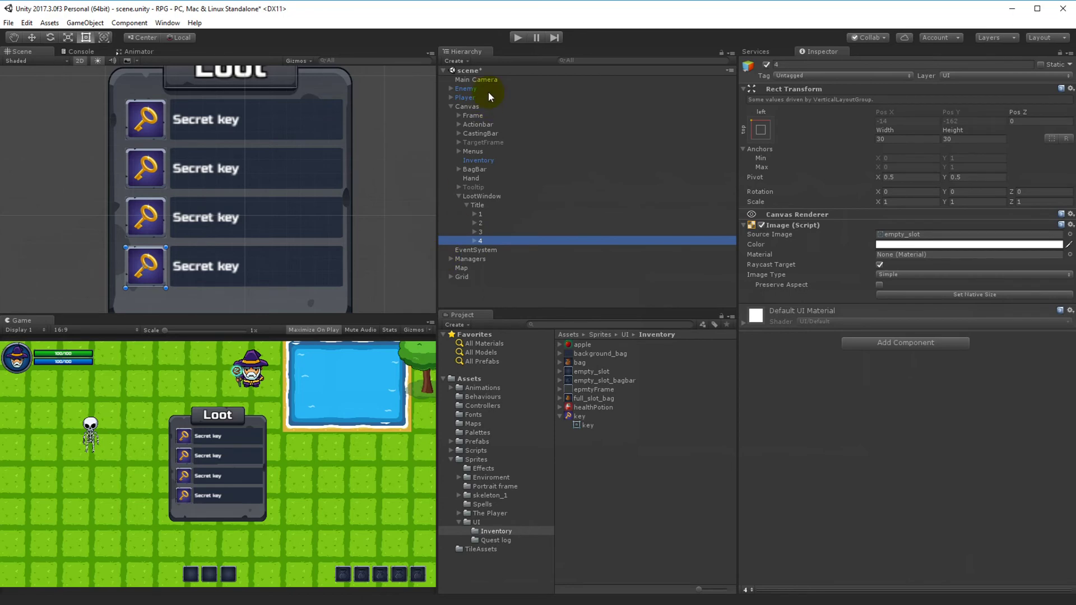
# - Run the game to check the four-slot layout, stop it, and delete slots 2, 3 and 4
pyautogui.click(517, 39)
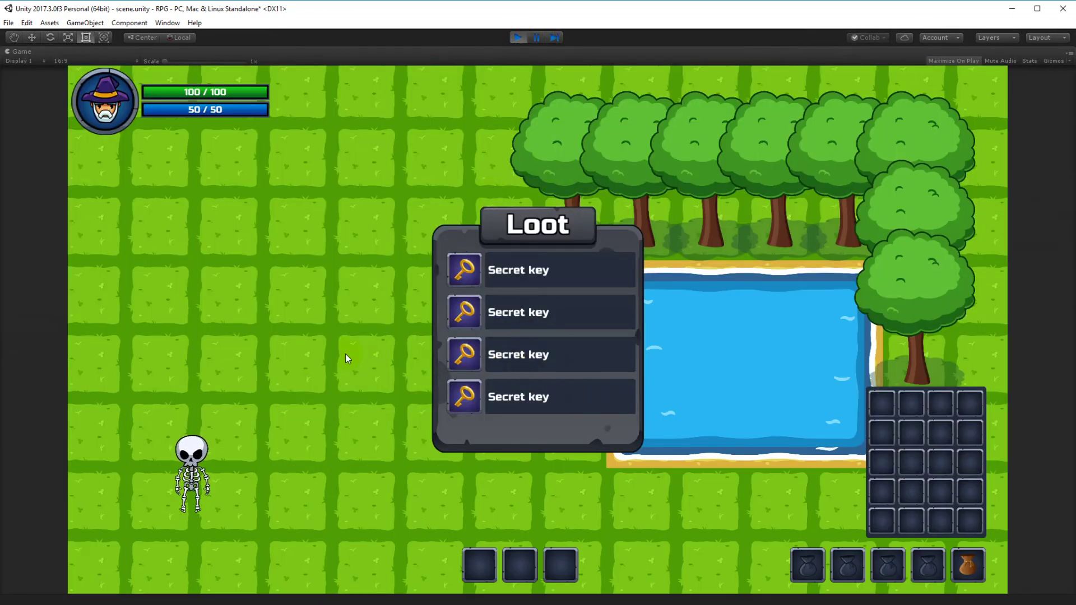
pyautogui.click(518, 37)
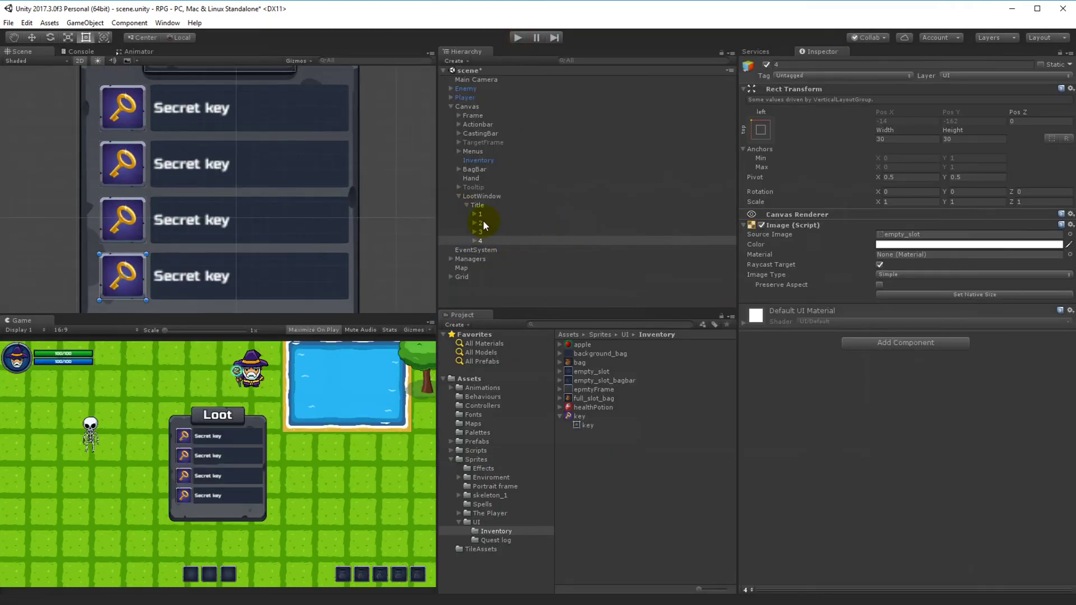
pyautogui.keyDown('shift'); pyautogui.click(480, 224); pyautogui.keyUp('shift')
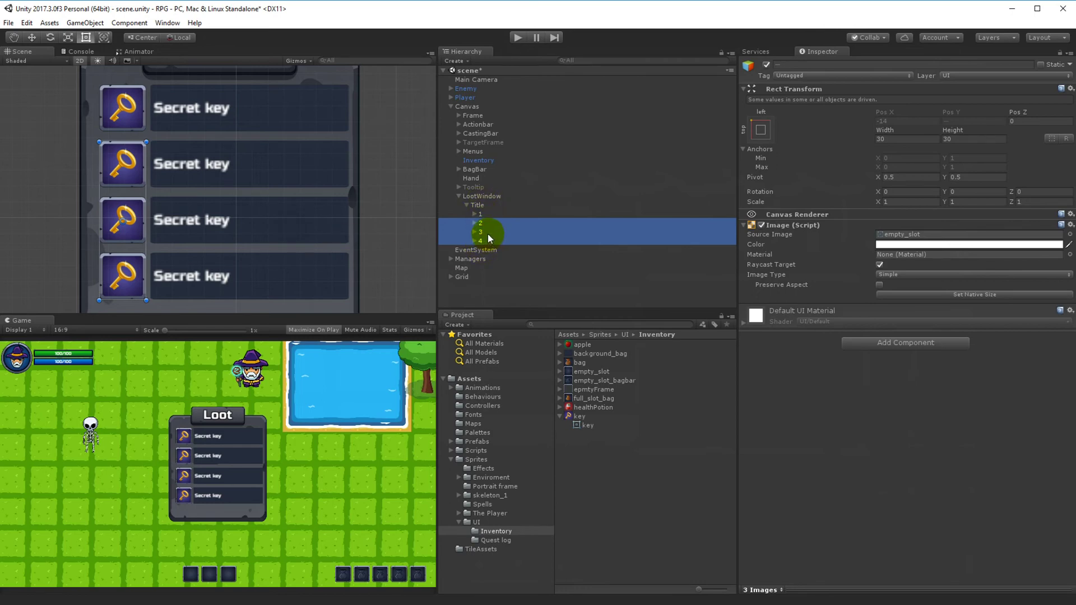
pyautogui.press('Delete')
# - Narrow slot 1's Background slightly from its right edge and reduce the Name text's width to about 121.7 to match
pyautogui.click(480, 214)
pyautogui.click(475, 214)
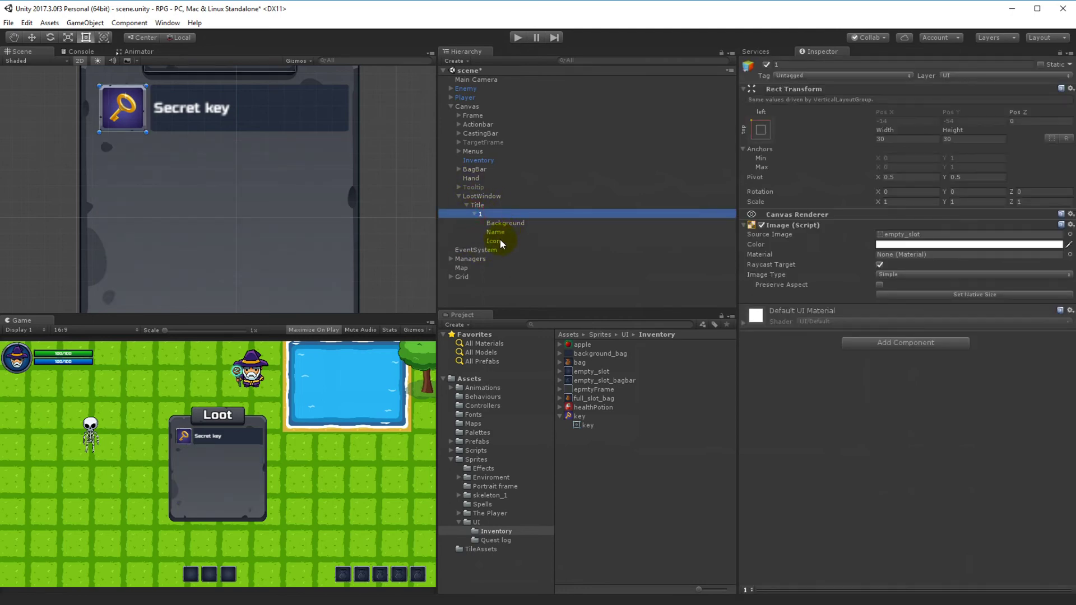
pyautogui.click(501, 224)
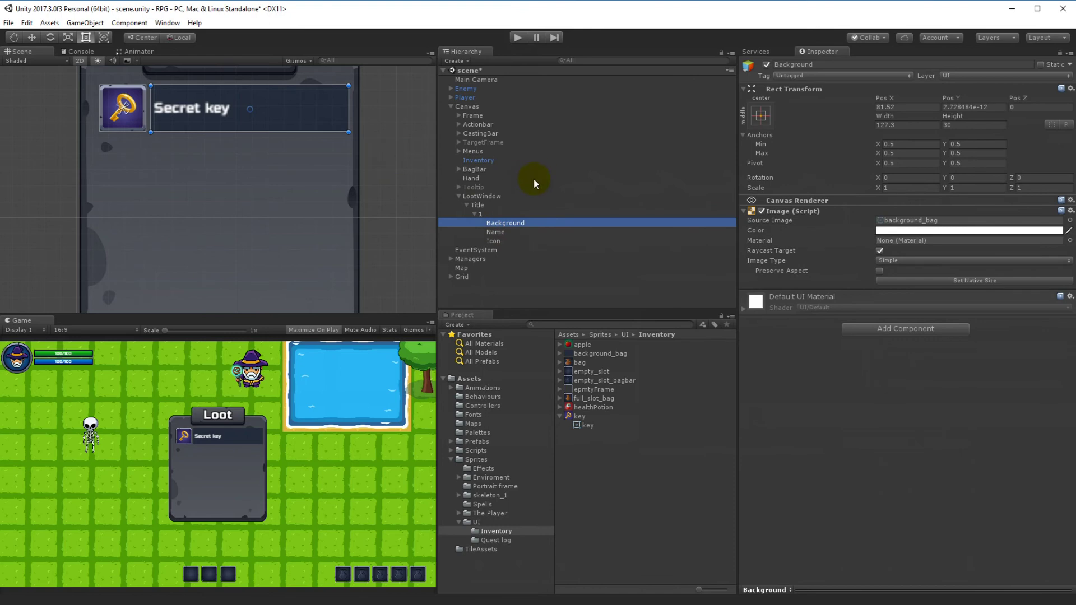
pyautogui.moveTo(349, 115); pyautogui.dragTo(344, 115)
pyautogui.click(495, 232)
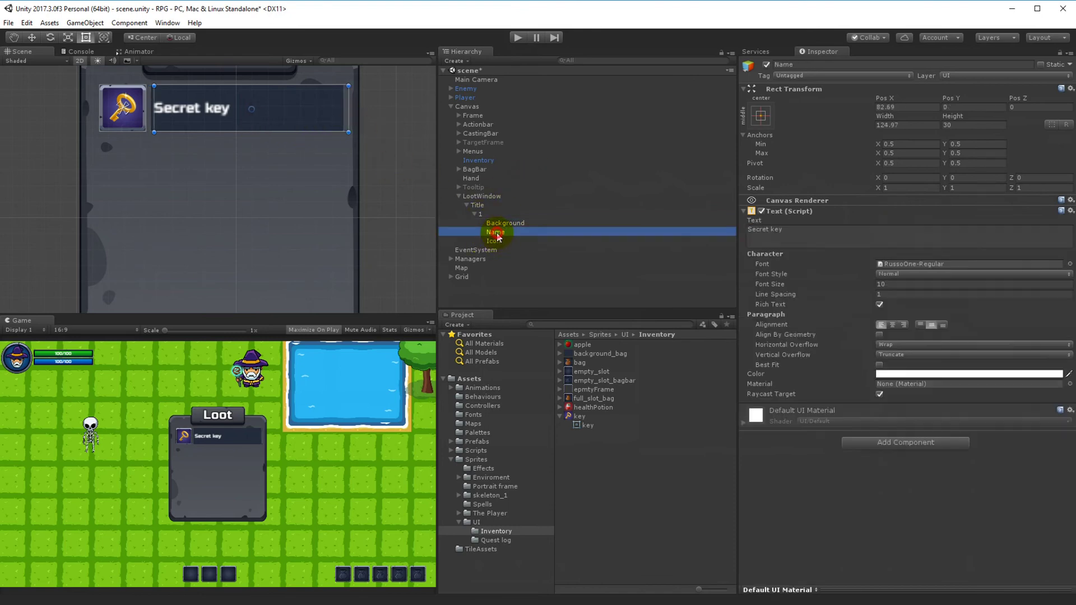
pyautogui.moveTo(344, 110); pyautogui.dragTo(342, 110)
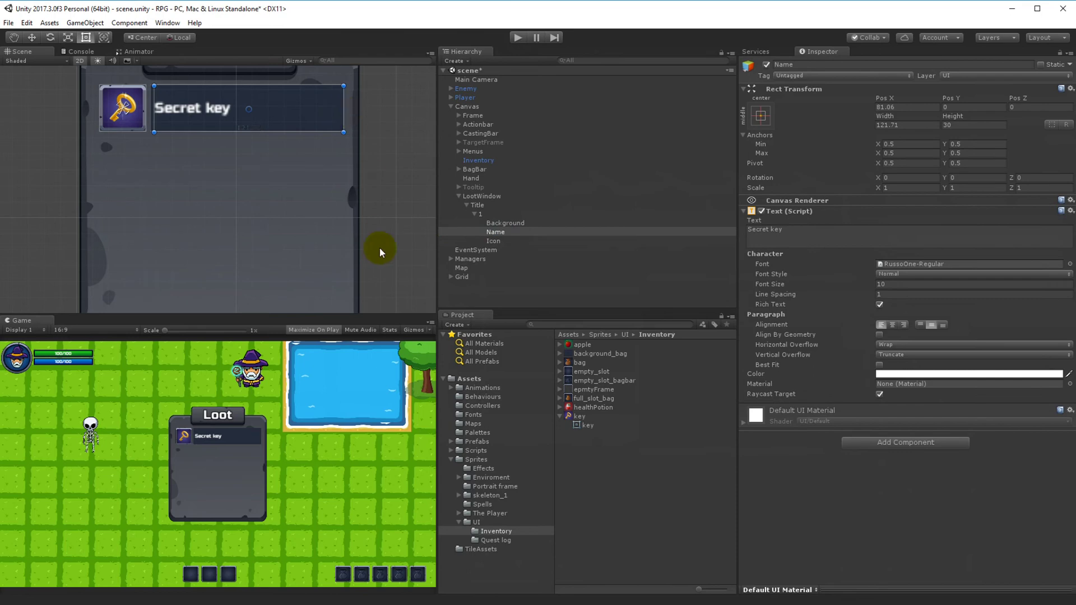
# - Make three duplicates of the adjusted slot 1 under Title
pyautogui.click(474, 214)
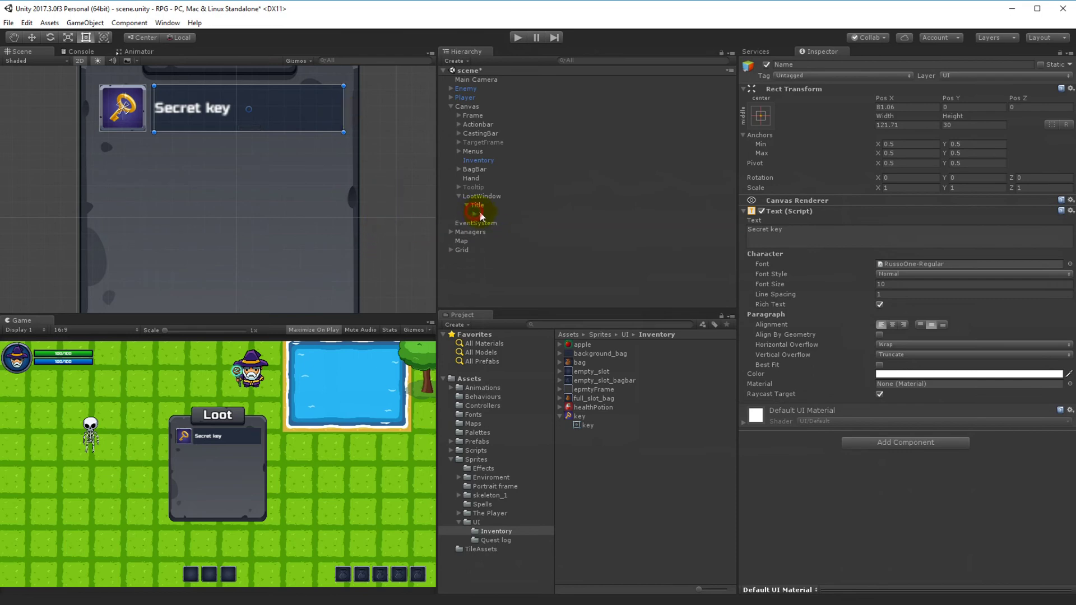
pyautogui.click(481, 214)
pyautogui.hotkey('ctrl', 'd')
pyautogui.hotkey('ctrl', 'd')
pyautogui.hotkey('ctrl', 'd')
# - Name the new slot copies 2, 3 and 4 in order
pyautogui.click(486, 224)
pyautogui.click(484, 225)
pyautogui.write('2')
pyautogui.press('Return')
pyautogui.click(487, 232)
pyautogui.click(489, 232)
pyautogui.write('3')
pyautogui.press('Return')
pyautogui.click(490, 240)
pyautogui.press('Return')
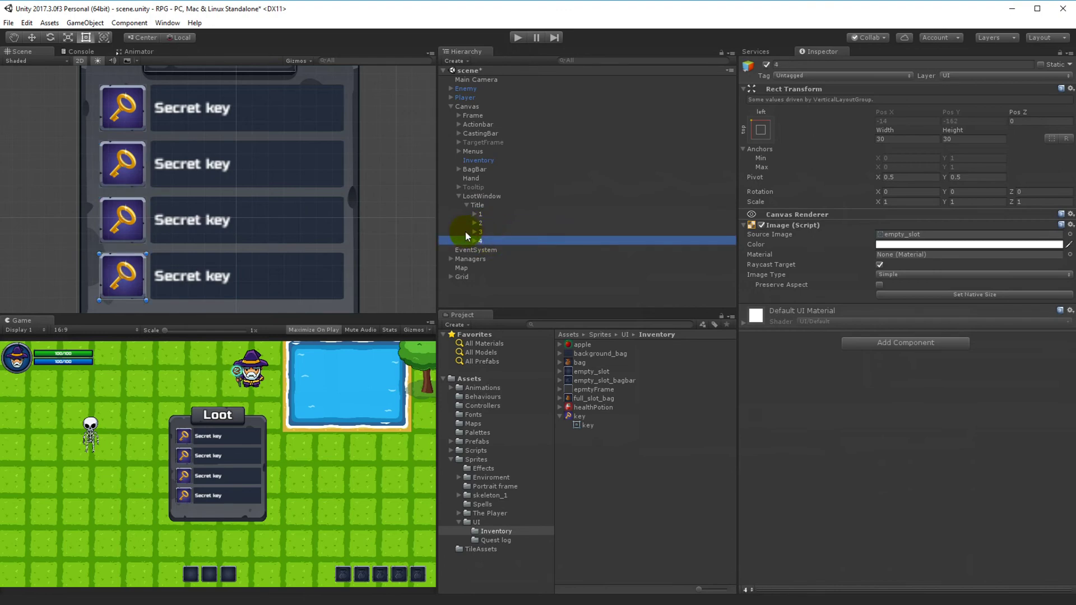
# - Run the game to check the narrowed backgrounds of the four loot slots, and stop it
pyautogui.click(517, 37)
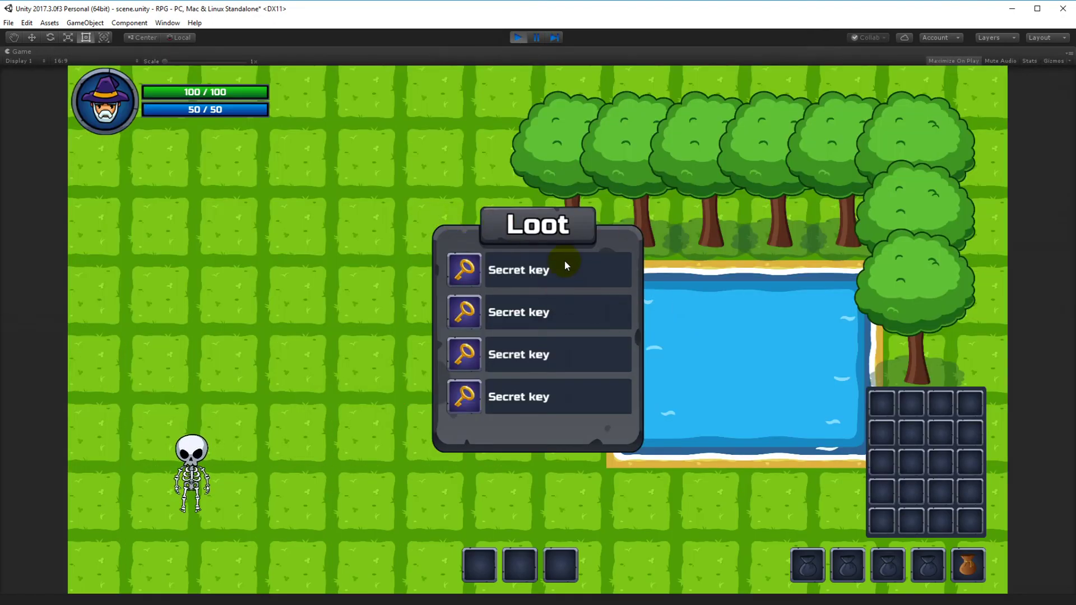
pyautogui.click(518, 37)
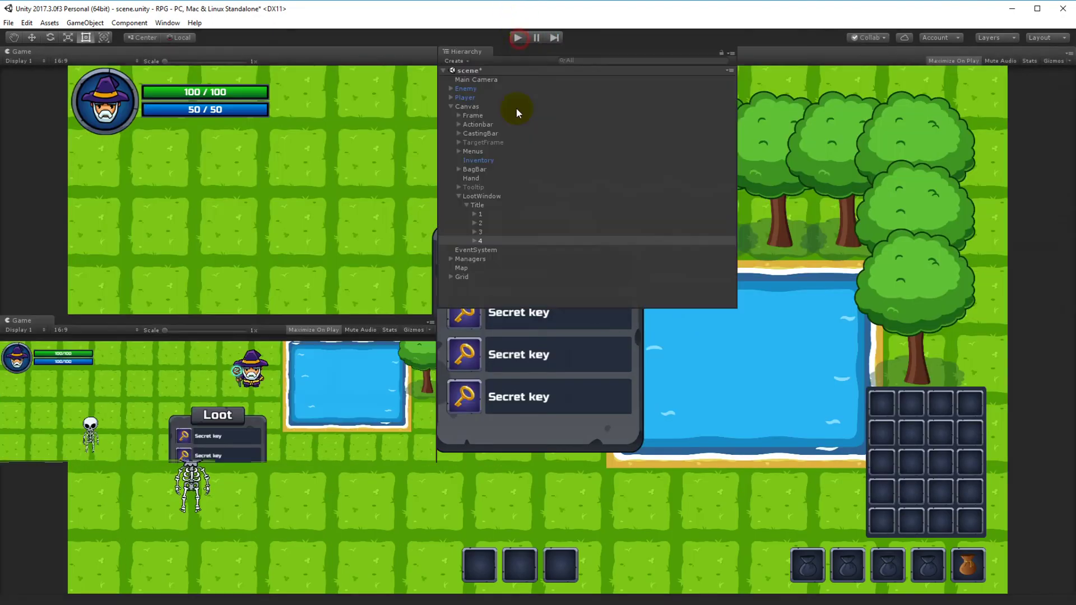
pyautogui.scroll(-5, 312, 157)
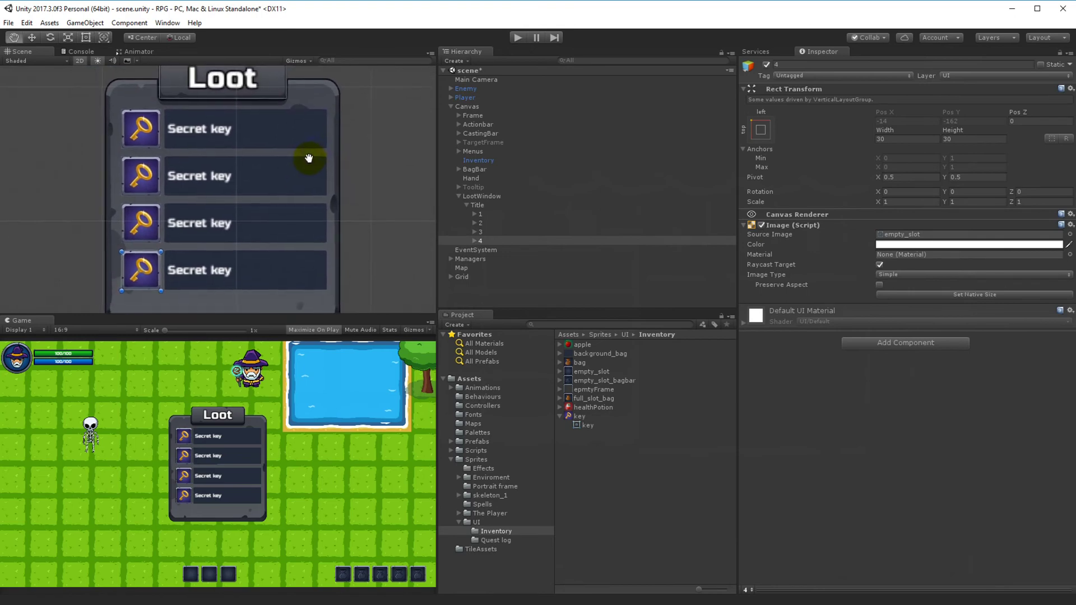
# - Add a UI Button as a child of LootWindow
pyautogui.click(466, 205)
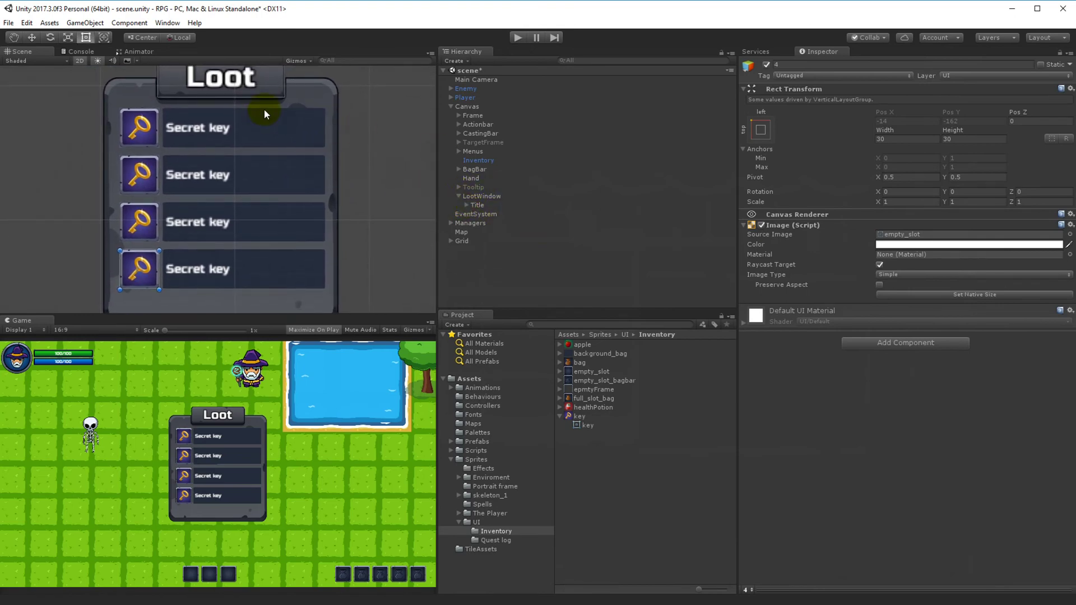
pyautogui.rightClick(478, 197)
pyautogui.moveTo(504, 378)
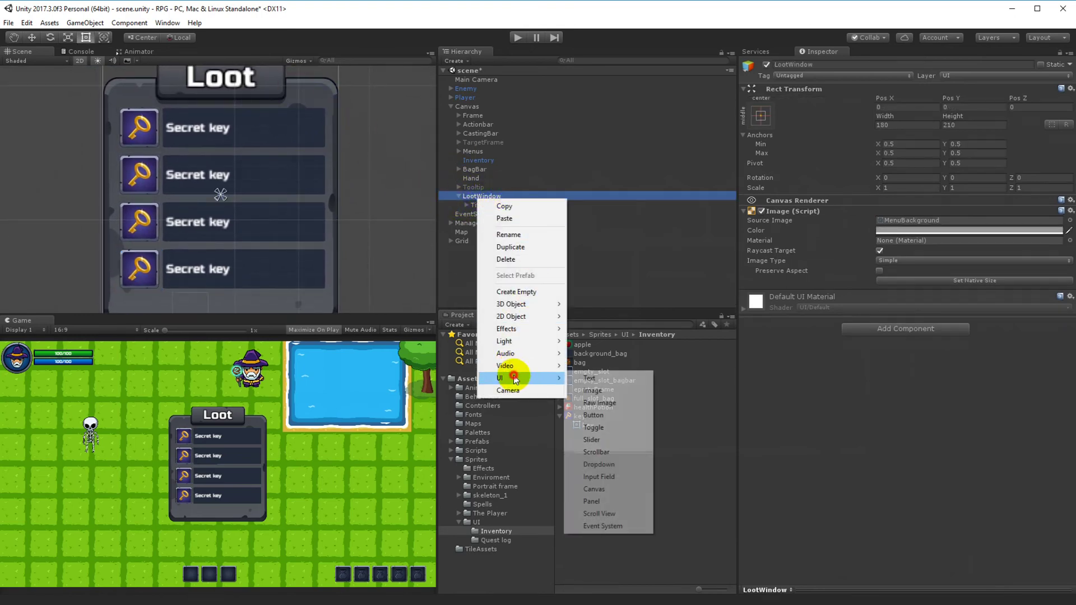
pyautogui.click(621, 418)
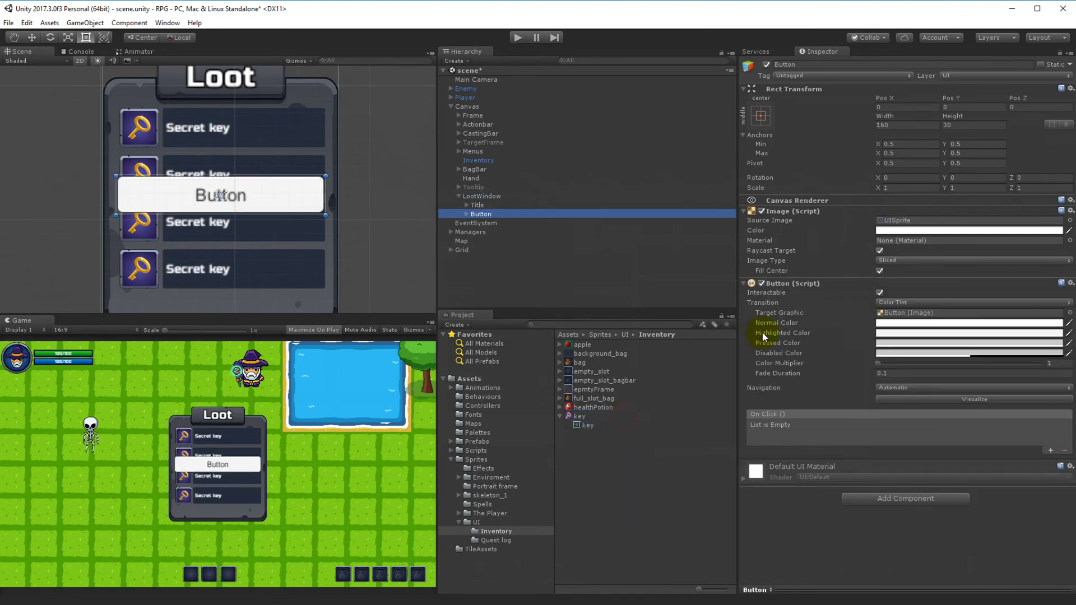
# - Assign the close_button_ sprite from the Quest log folder as the Button's source image and set it to native size
pyautogui.click(1069, 221)
pyautogui.click(209, 103)
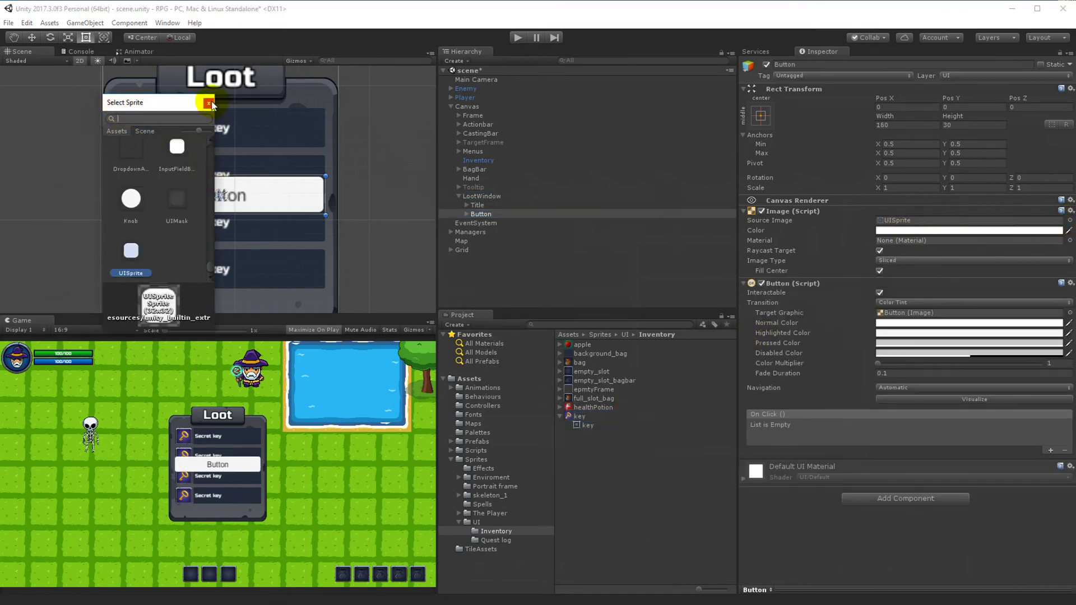
pyautogui.click(496, 541)
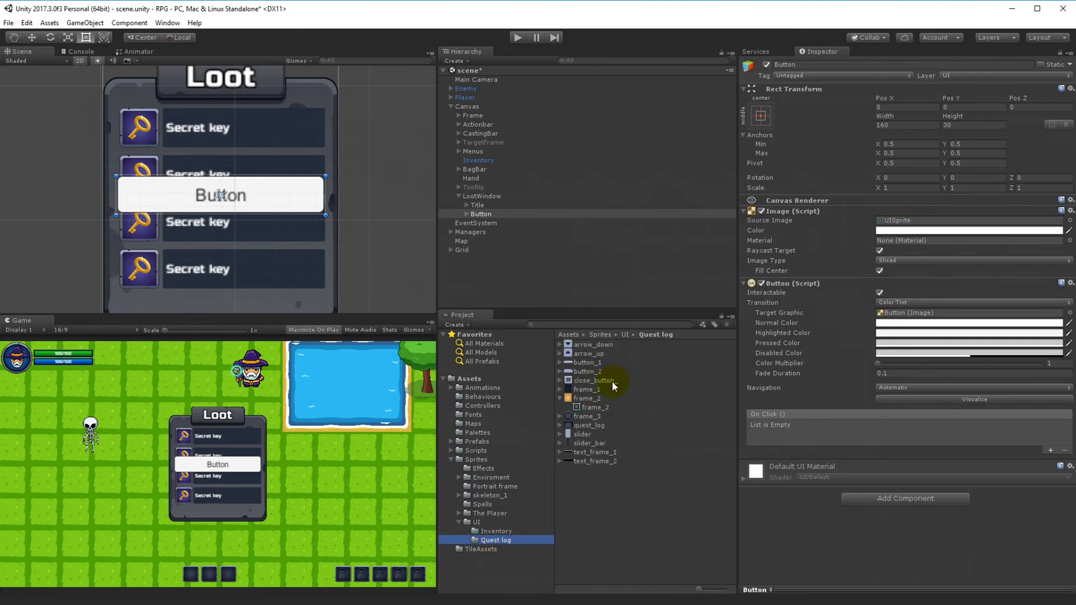
pyautogui.moveTo(596, 381); pyautogui.dragTo(908, 221)
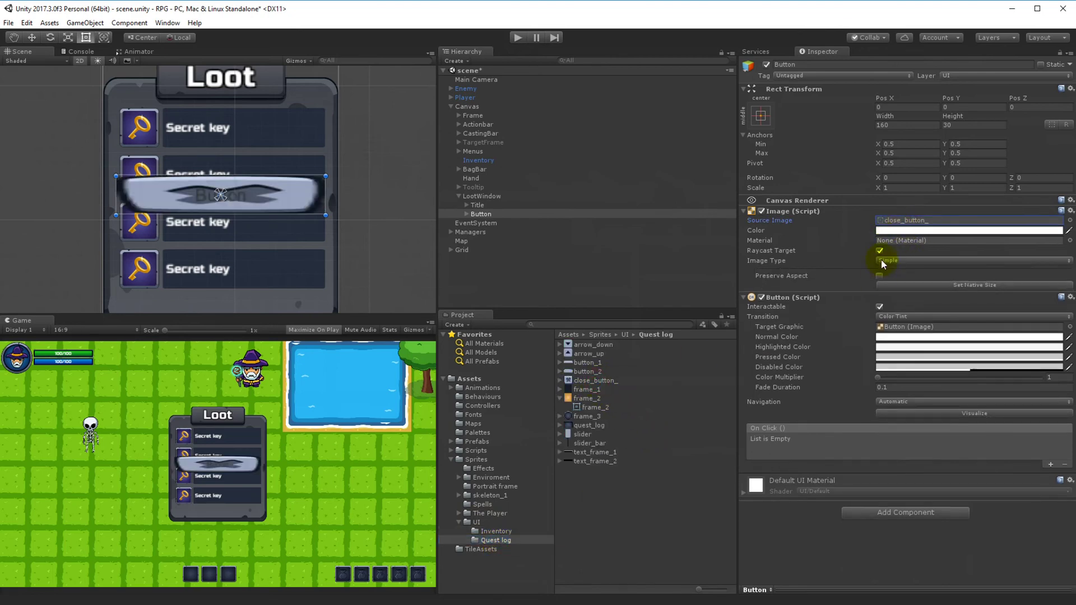
pyautogui.click(968, 280)
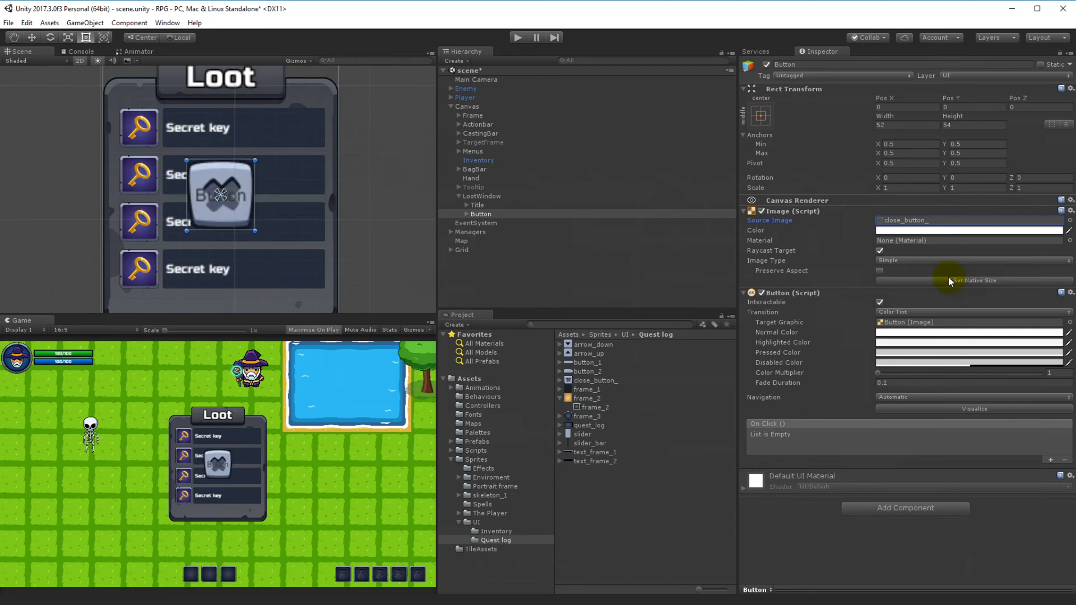
# - Delete the Text child of the new Button
pyautogui.click(466, 214)
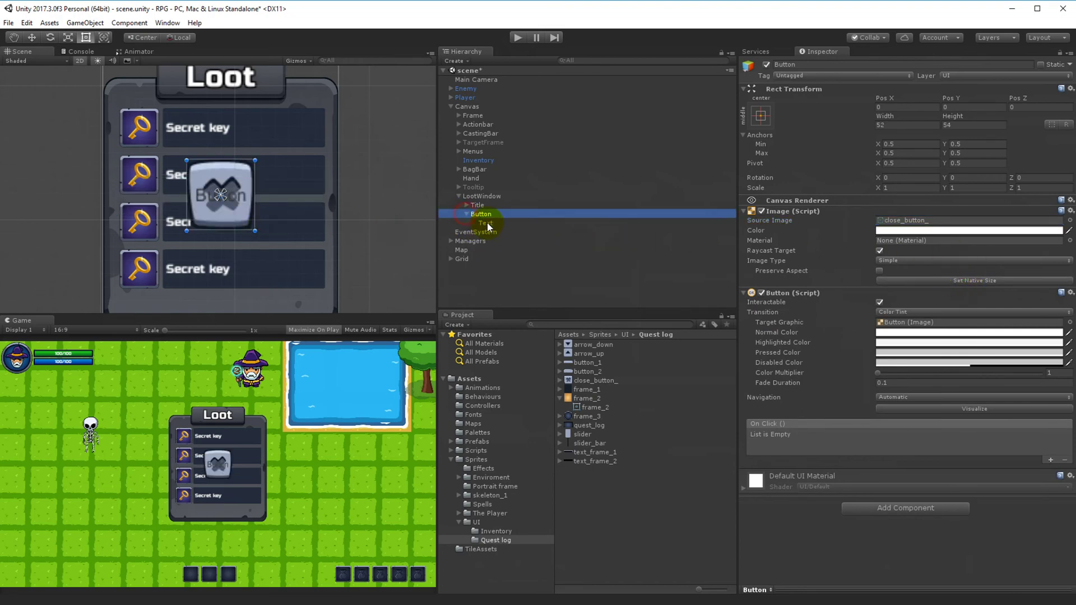
pyautogui.click(485, 223)
pyautogui.press('Delete')
# - Shrink the close button to about 22 by 23 and place it on the loot window's upper-right corner
pyautogui.click(237, 216)
pyautogui.moveTo(255, 231); pyautogui.dragTo(341, 76)
pyautogui.scroll(3, 378, 132)
pyautogui.moveTo(336, 161); pyautogui.dragTo(333, 162)
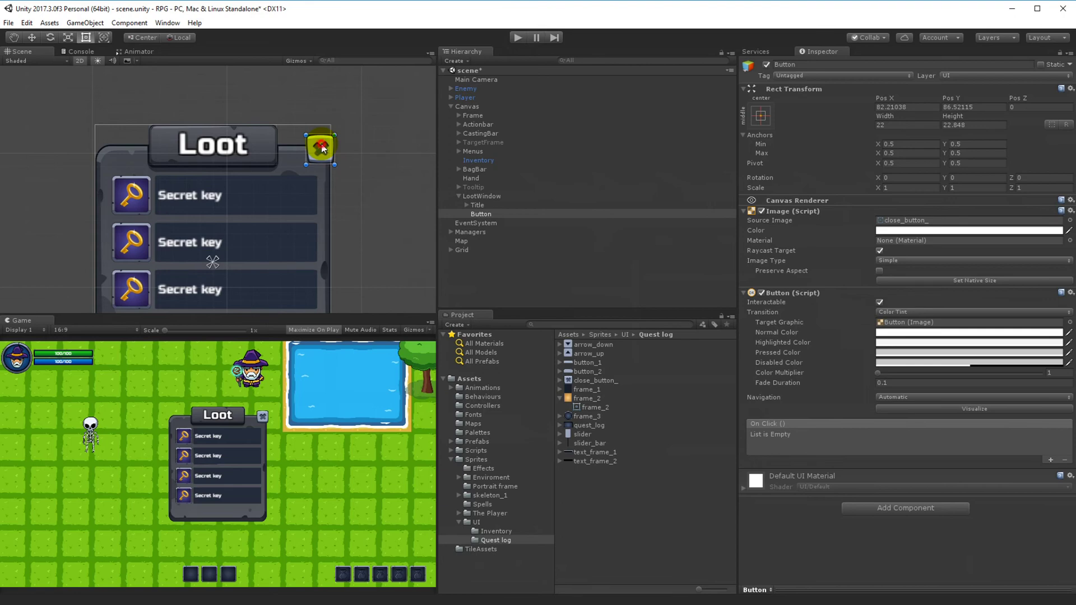
# - Fine-tune the close button's position on the loot window's upper-right corner to about X 82.6, Y 85.8
pyautogui.moveTo(321, 146); pyautogui.dragTo(321, 148)
pyautogui.click(385, 288)
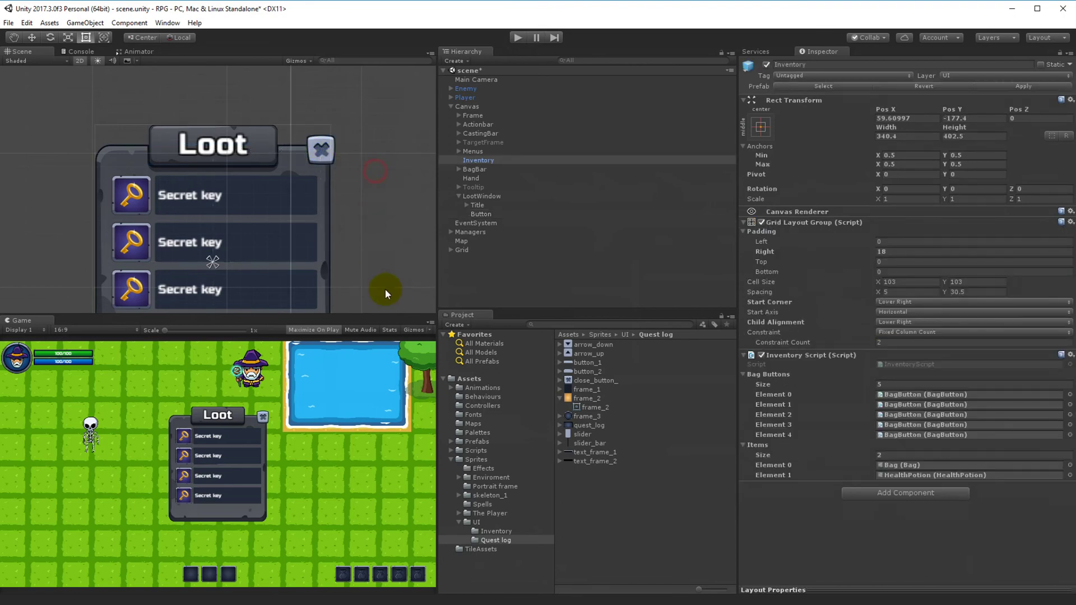
pyautogui.press('f')
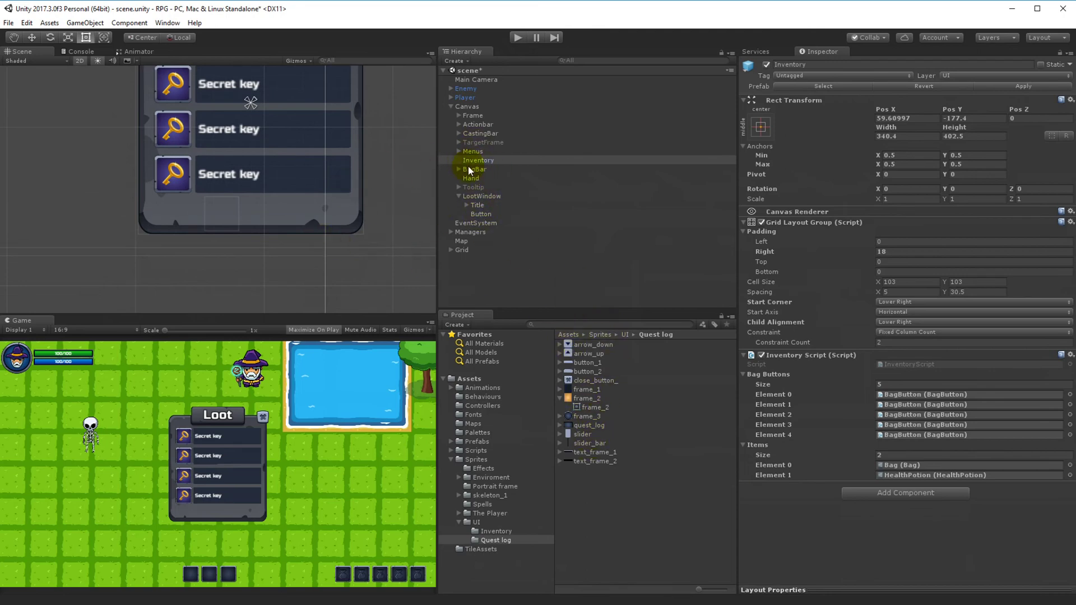
# - Rename the LootWindow's Button object as Close and duplicate it twice
pyautogui.click(476, 213)
pyautogui.click(481, 214)
pyautogui.write('Close')
pyautogui.press('Return')
pyautogui.hotkey('ctrl', 'd')
pyautogui.hotkey('ctrl', 'd')
# - Rename the two duplicated close buttons as Previous and Next
pyautogui.click(485, 224)
pyautogui.click(486, 223)
pyautogui.write('Left')
pyautogui.press('Return')
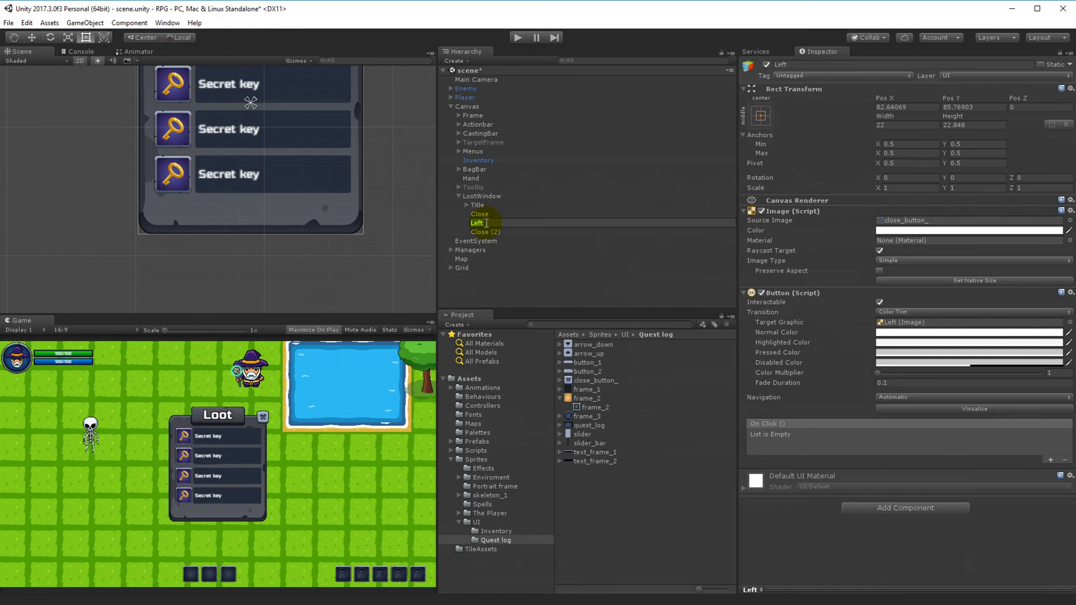
pyautogui.press('BackSpace')
pyautogui.write('s')
pyautogui.press('Return')
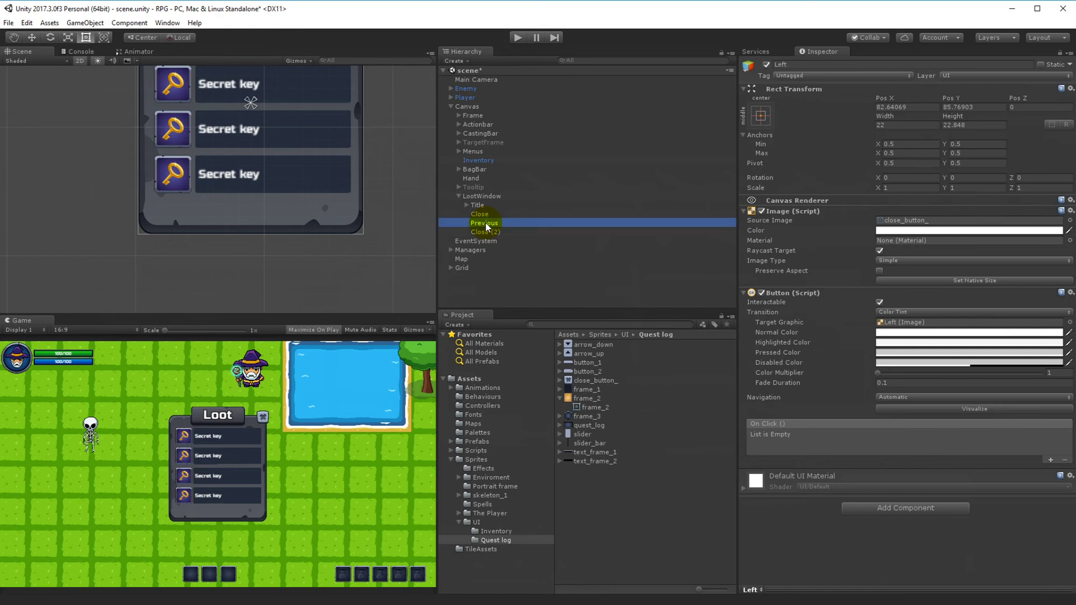
pyautogui.click(487, 233)
pyautogui.write('Nextr')
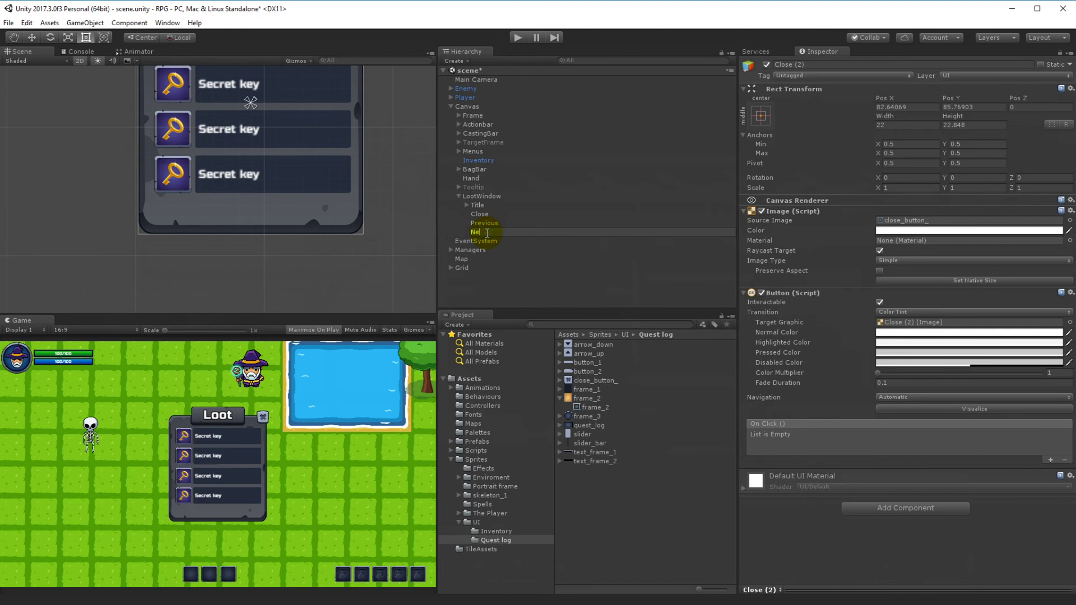
pyautogui.press('Return')
pyautogui.click(486, 233)
pyautogui.write('t')
pyautogui.press('Return')
# - Import play_button.png from the RPG_assets Character panel folder in File Explorer into the project's Sprites/UI folder
pyautogui.click(522, 222)
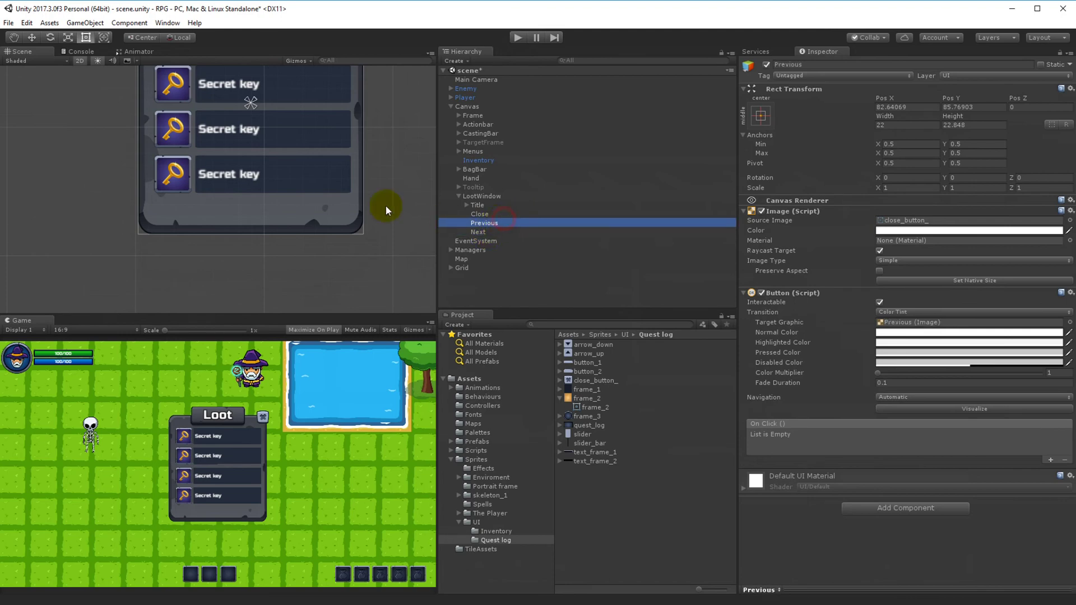
pyautogui.press('f')
pyautogui.moveTo(286, 194); pyautogui.dragTo(365, 77, button='middle')
pyautogui.scroll(-3, 392, 112)
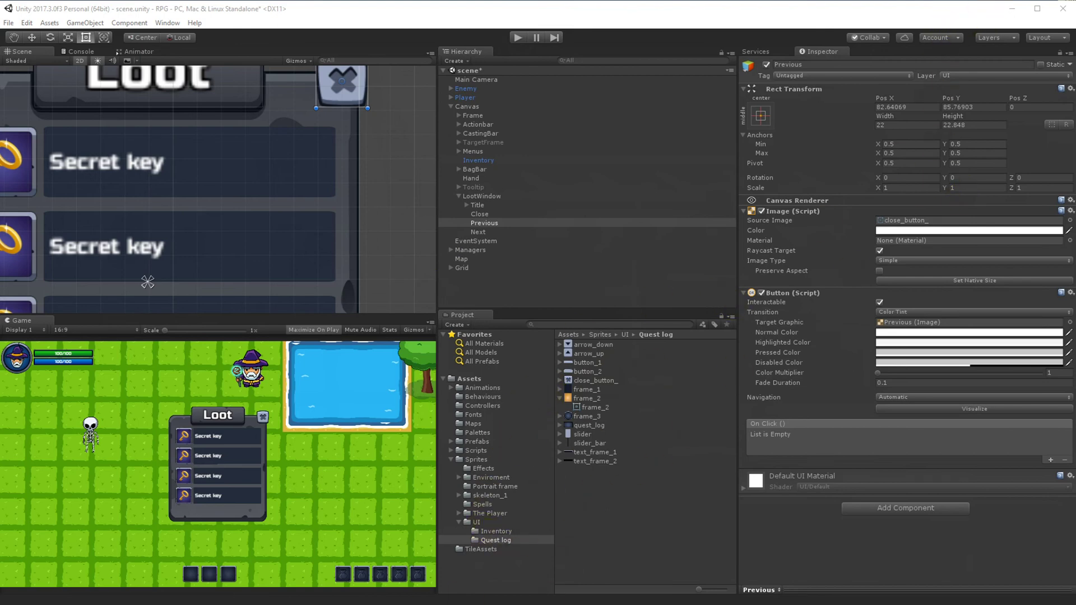
pyautogui.hotkey('alt', 'Tab')
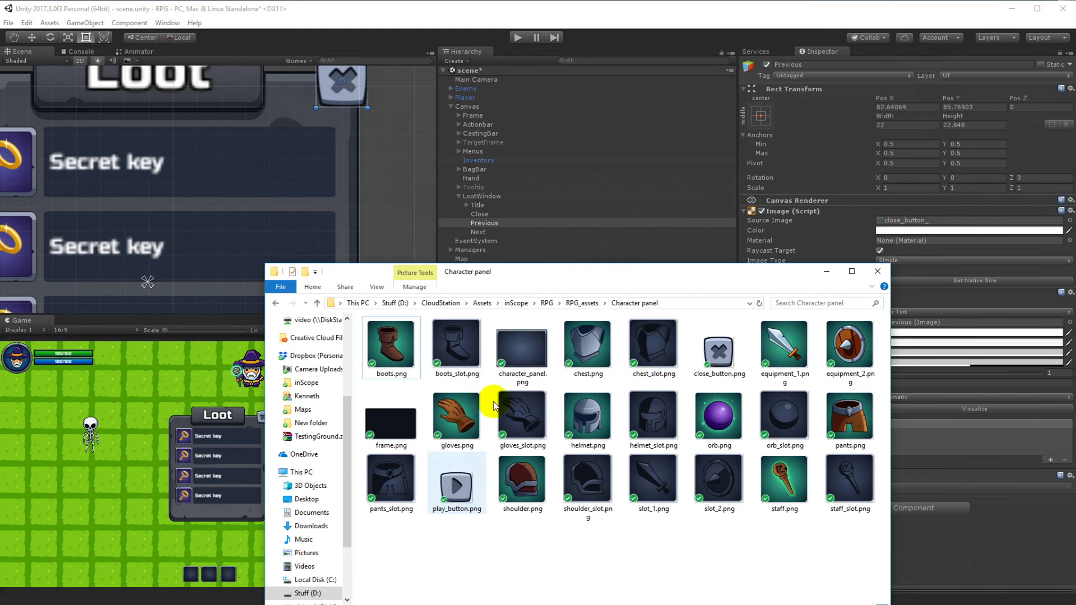
pyautogui.moveTo(547, 271); pyautogui.dragTo(942, 206)
pyautogui.moveTo(865, 422); pyautogui.dragTo(474, 523)
pyautogui.click(475, 522)
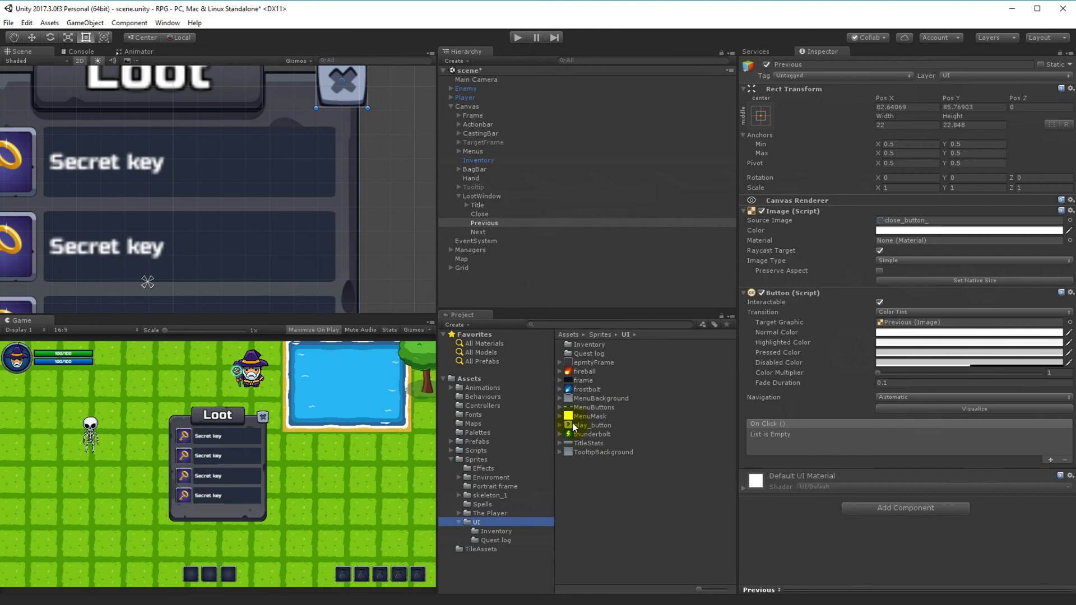
# - Assign the play_button sprite as the source image of both the Previous and Next buttons
pyautogui.moveTo(578, 425); pyautogui.dragTo(932, 220)
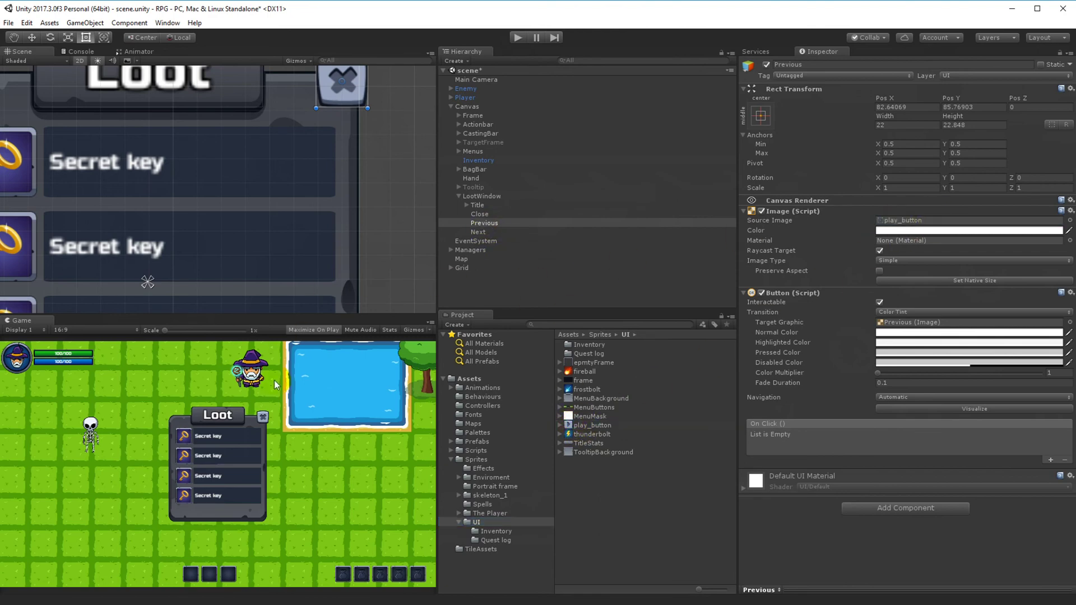
pyautogui.click(481, 232)
pyautogui.moveTo(591, 425); pyautogui.dragTo(909, 225)
# - Move the Next button from the close button's spot to the loot window's lower-right corner, below the last item slot
pyautogui.scroll(-3, 339, 112)
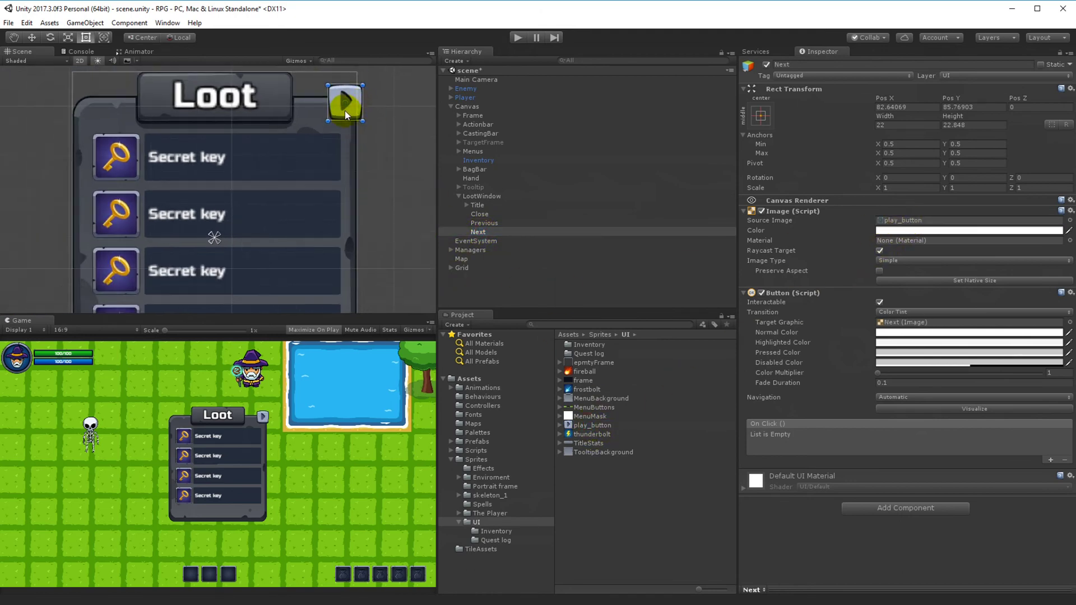
pyautogui.moveTo(353, 111); pyautogui.dragTo(338, 295)
pyautogui.scroll(-2, 412, 284)
pyautogui.moveTo(406, 270); pyautogui.dragTo(404, 103, button='middle')
pyautogui.press('t')
pyautogui.moveTo(352, 130); pyautogui.dragTo(351, 182)
# - Place the Previous button at the loot window's lower-left corner, level with Next, at about X -68, Y -85.5
pyautogui.click(490, 227)
pyautogui.click(487, 225)
pyautogui.scroll(-3, 366, 131)
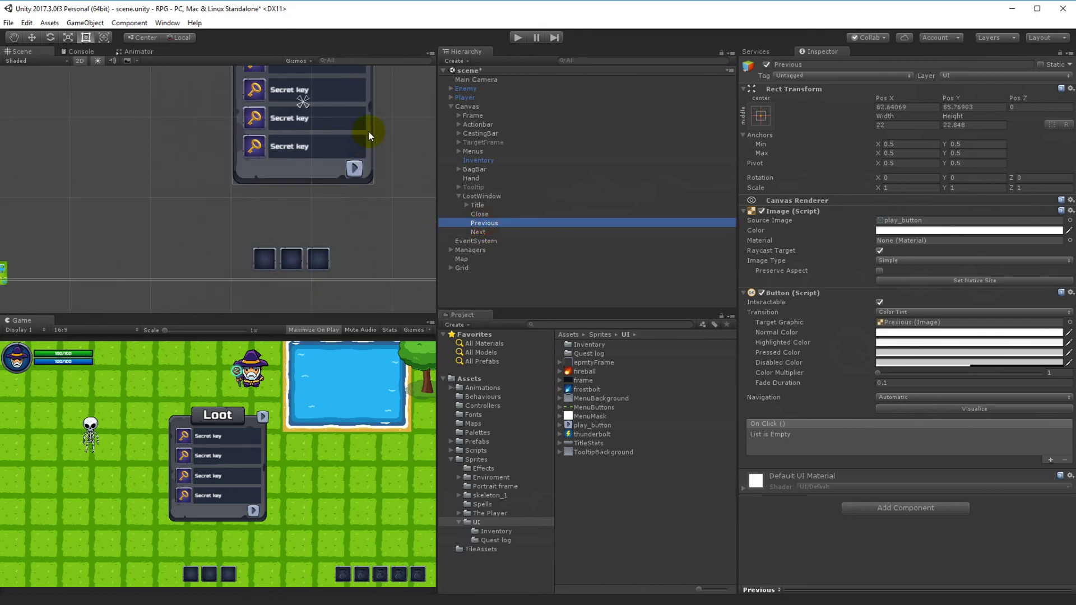
pyautogui.scroll(1, 335, 92)
pyautogui.moveTo(331, 89); pyautogui.dragTo(212, 227)
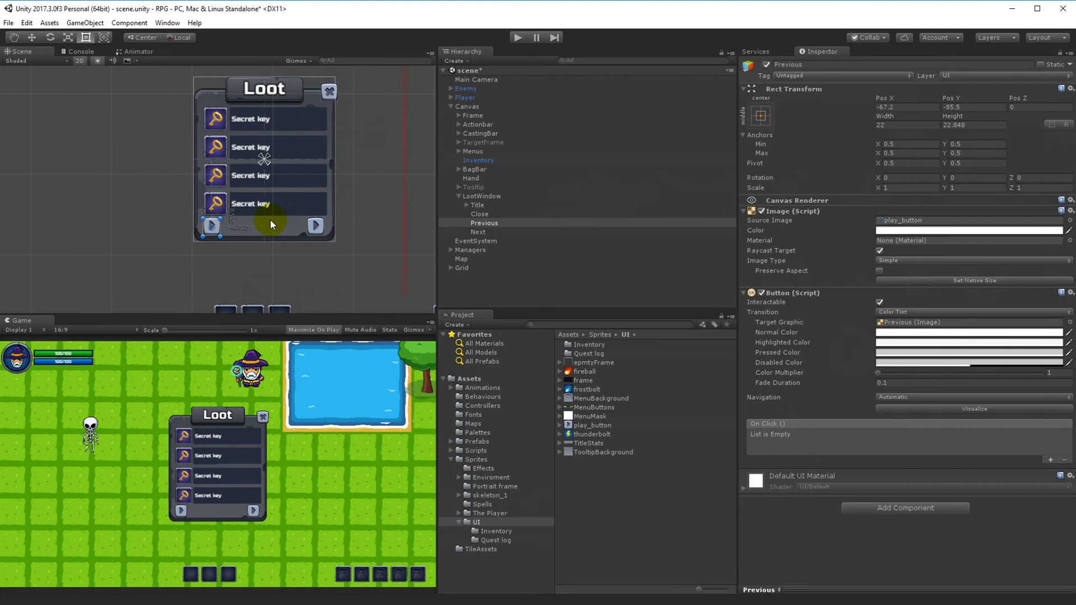
pyautogui.scroll(3, 282, 224)
pyautogui.moveTo(219, 187); pyautogui.dragTo(223, 185)
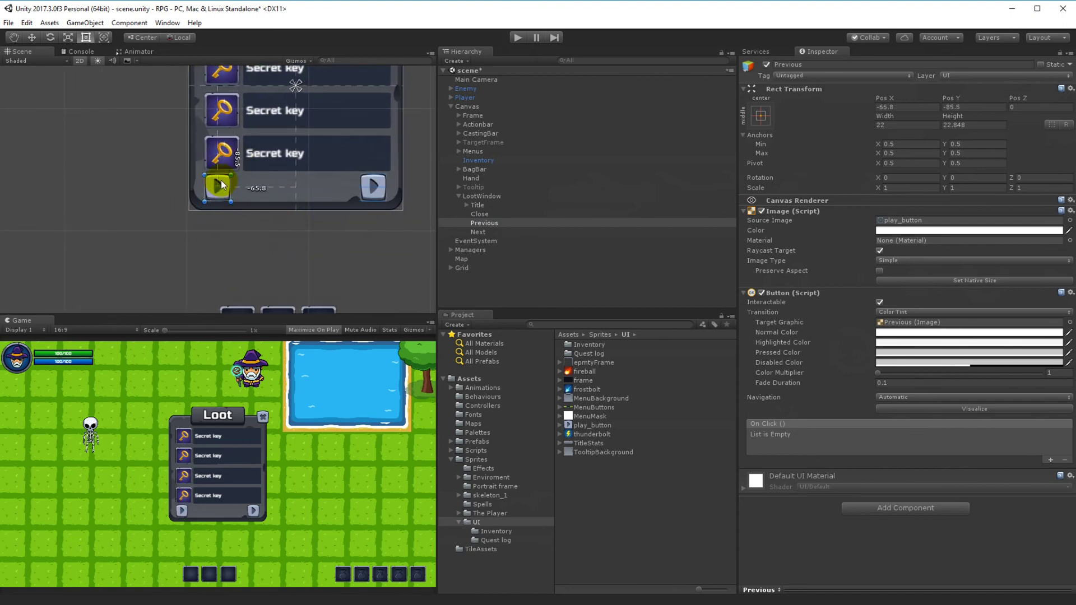
pyautogui.scroll(4, 360, 204)
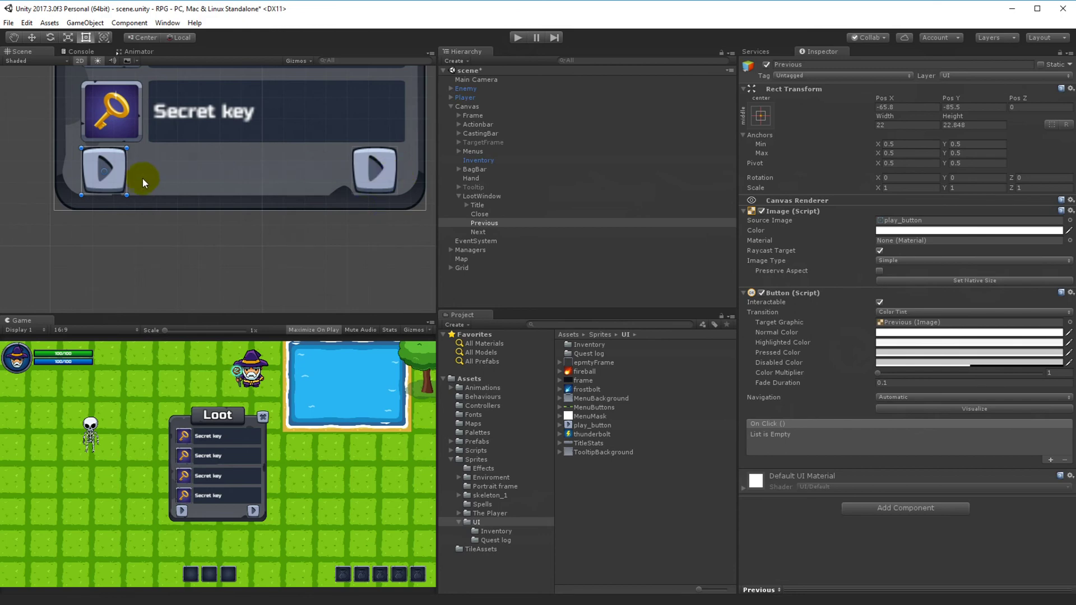
pyautogui.moveTo(118, 164); pyautogui.dragTo(112, 160)
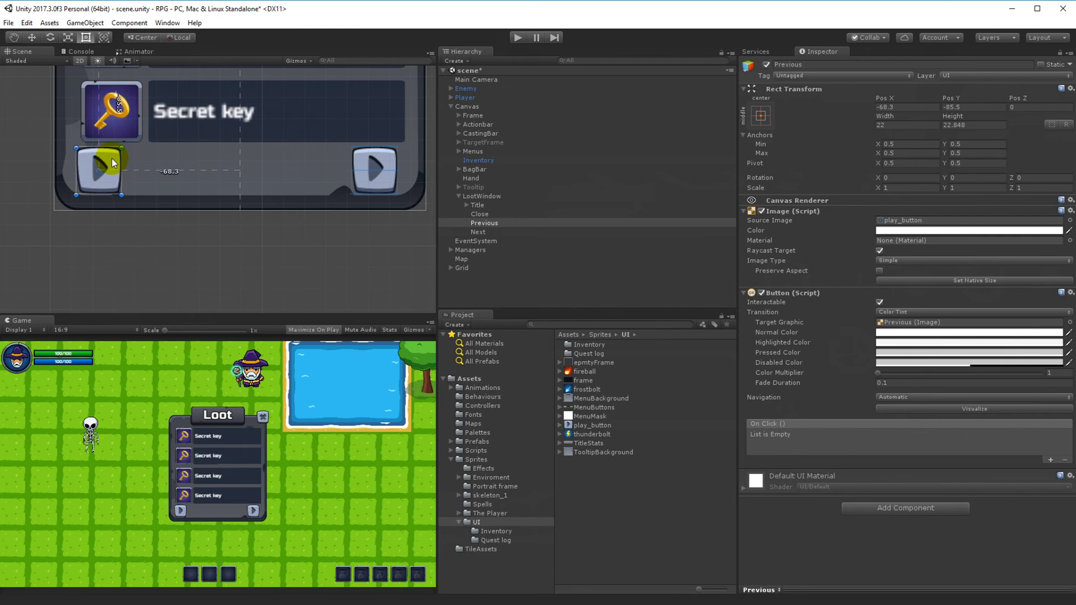
pyautogui.moveTo(113, 158); pyautogui.dragTo(112, 159)
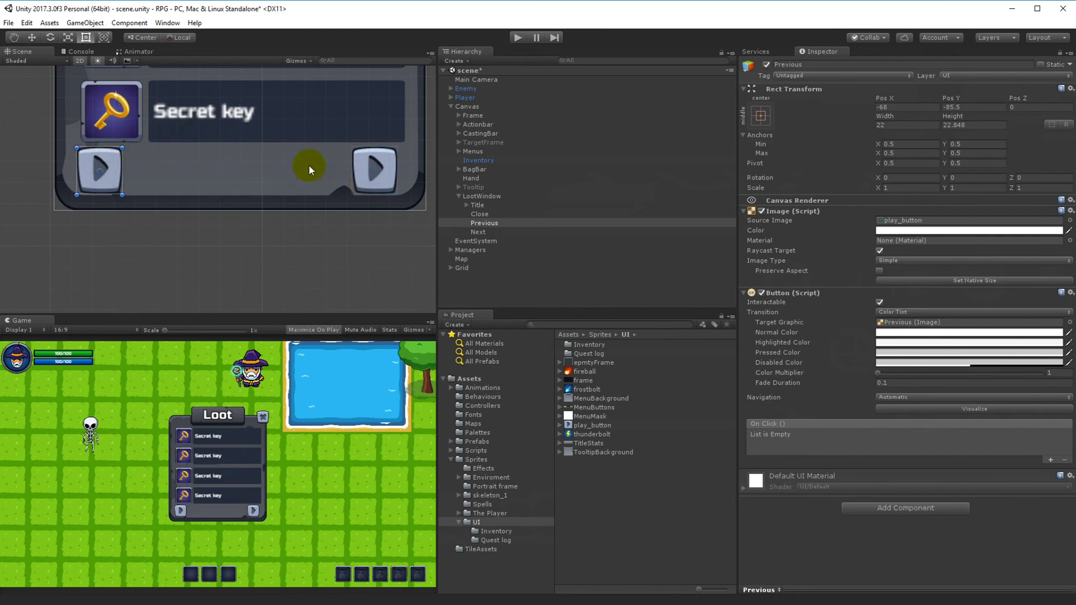
# - Adjust the arrow buttons to sit symmetrically, with Next at about X 67.4 and Previous at about X -67.2
pyautogui.moveTo(382, 165); pyautogui.dragTo(383, 156)
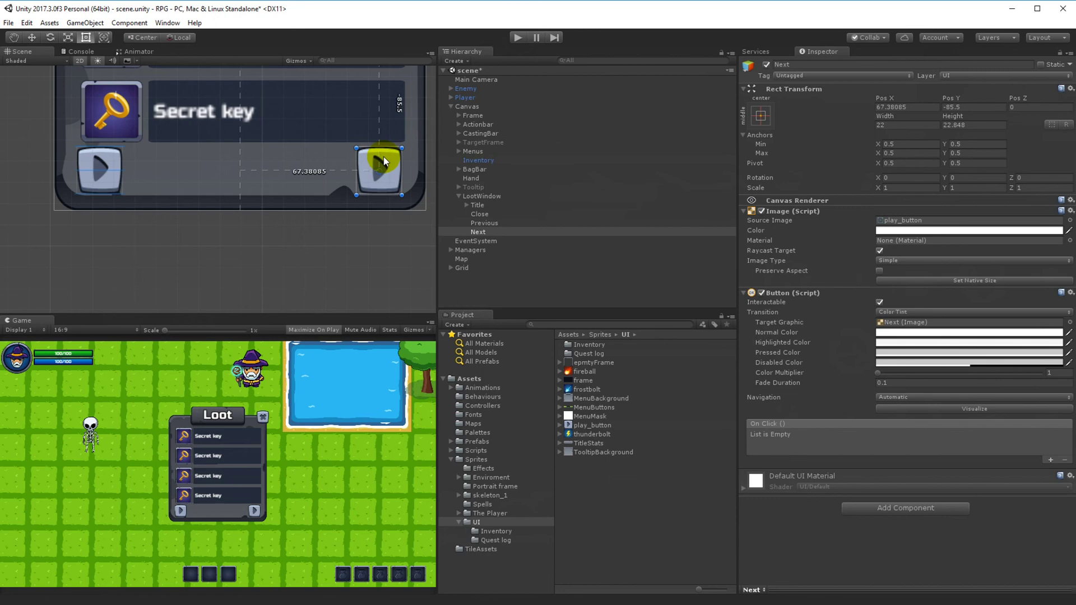
pyautogui.moveTo(384, 156); pyautogui.dragTo(384, 156)
pyautogui.click(108, 160)
pyautogui.moveTo(107, 164); pyautogui.dragTo(108, 160)
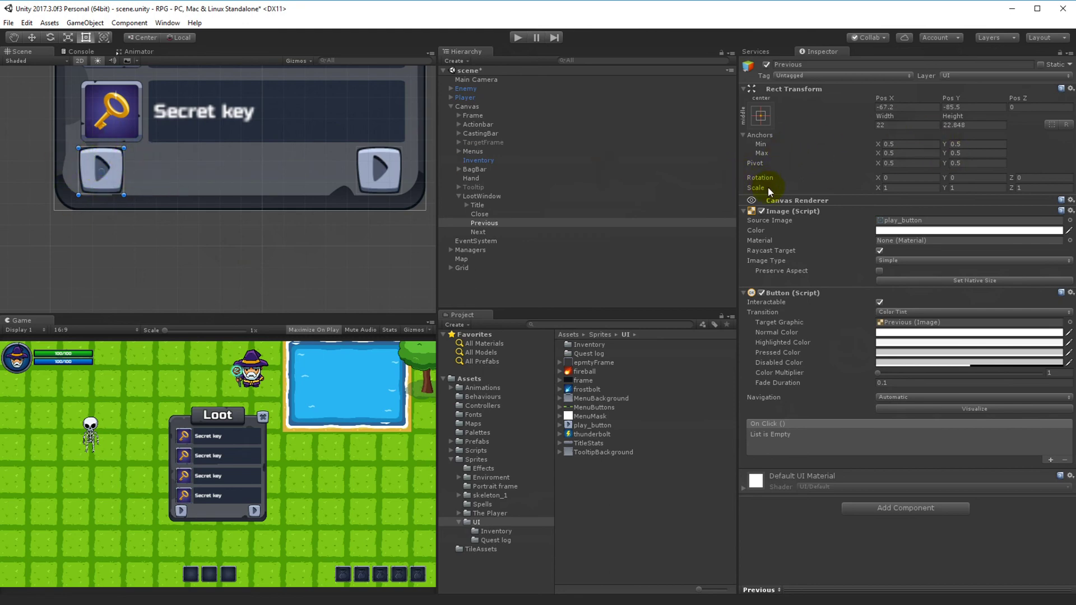
# - Flip the Previous button horizontally by setting its X scale to -1
pyautogui.click(885, 187)
pyautogui.write('-1')
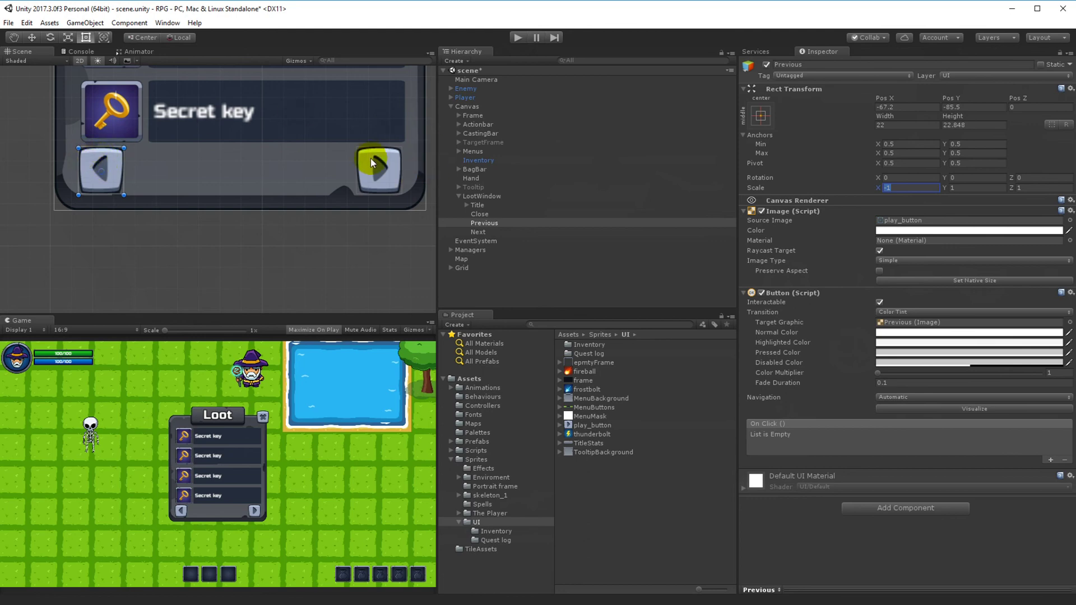
pyautogui.scroll(-5, 315, 234)
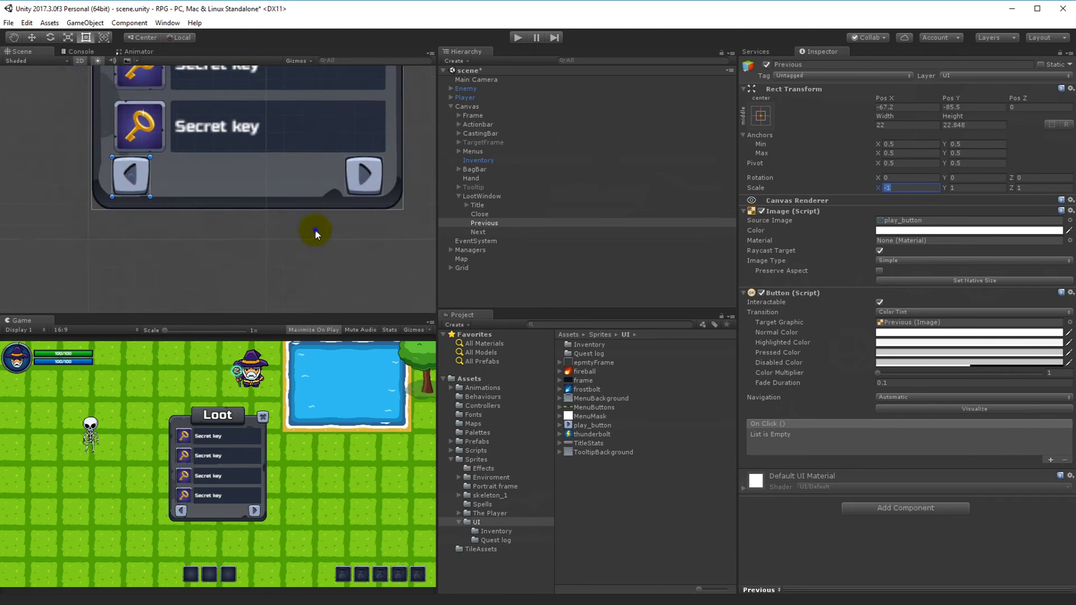
pyautogui.moveTo(377, 176); pyautogui.dragTo(355, 185, button='middle')
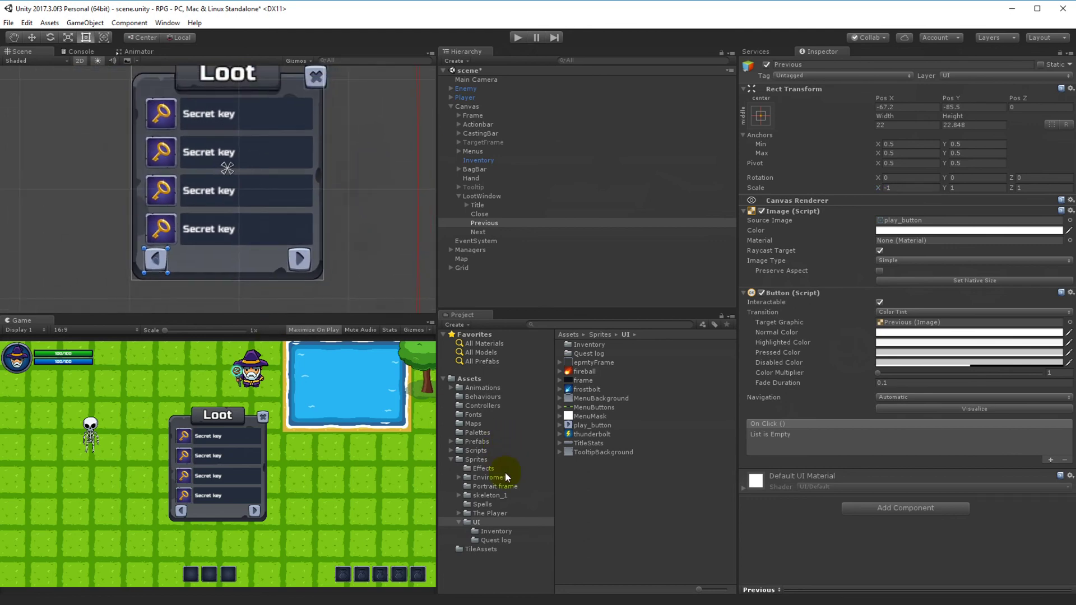
# - Create a folder named Spells inside the Sprites/UI folder
pyautogui.click(492, 531)
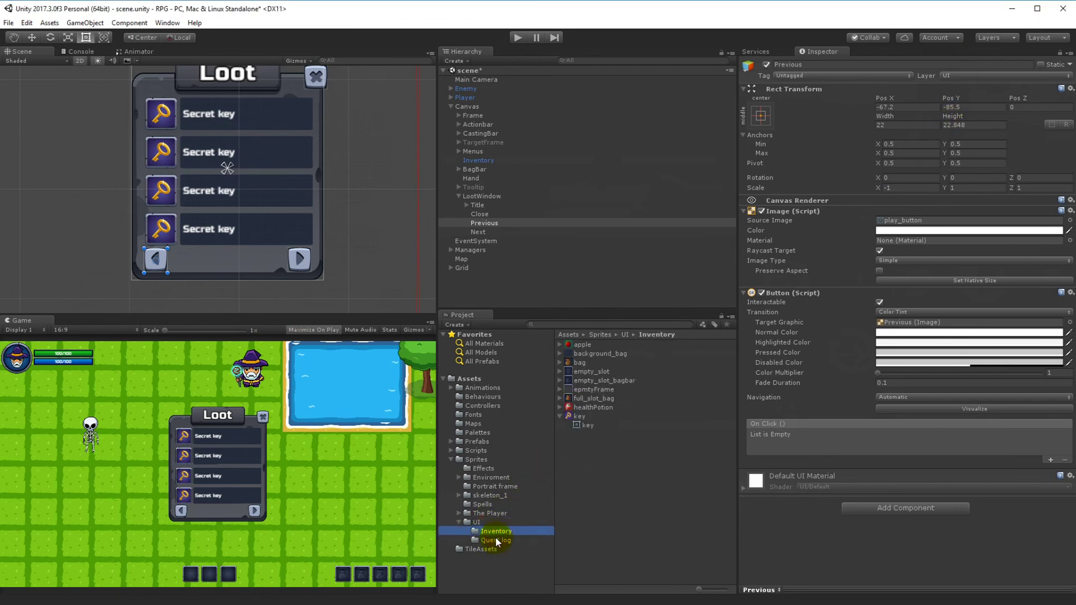
pyautogui.click(476, 523)
pyautogui.rightClick(617, 476)
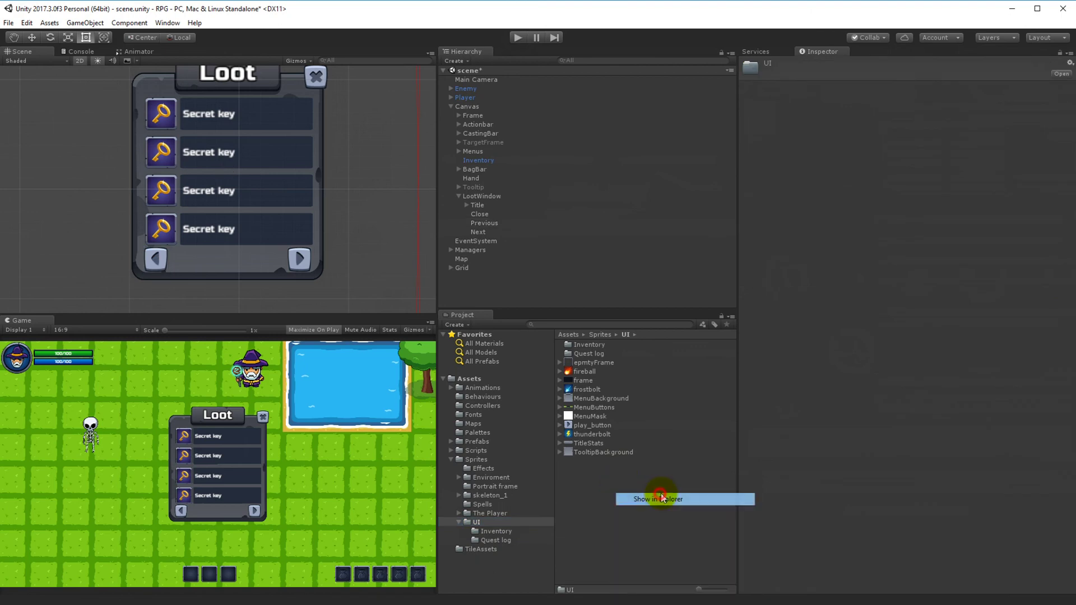
pyautogui.click(649, 499)
pyautogui.click(548, 480)
pyautogui.rightClick(600, 481)
pyautogui.moveTo(656, 269)
pyautogui.click(778, 284)
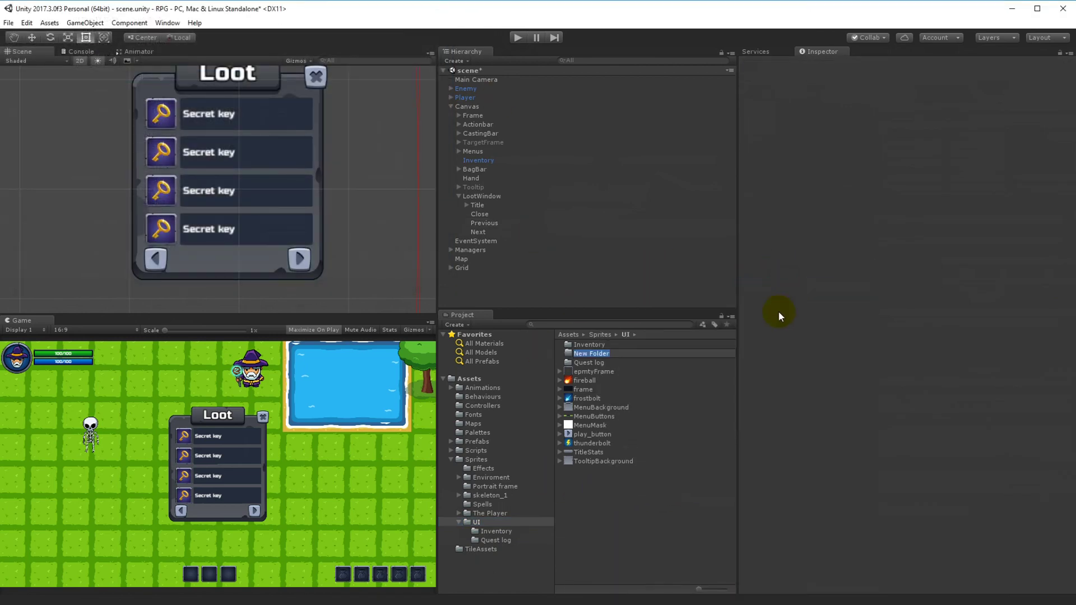
pyautogui.write('Spells')
pyautogui.press('Return')
# - Move the fireball, frostbolt and thunderbolt sprites into the new Spells folder
pyautogui.click(588, 381)
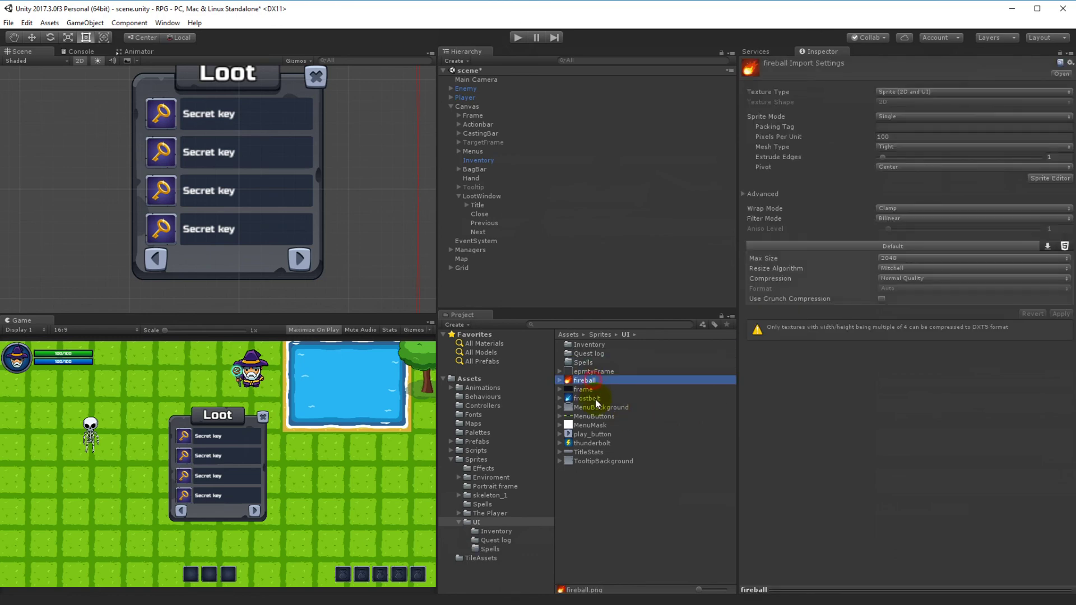
pyautogui.keyDown('ctrl'); pyautogui.click(587, 399); pyautogui.keyUp('ctrl')
pyautogui.keyDown('ctrl'); pyautogui.click(592, 443); pyautogui.keyUp('ctrl')
pyautogui.moveTo(599, 371); pyautogui.dragTo(584, 368)
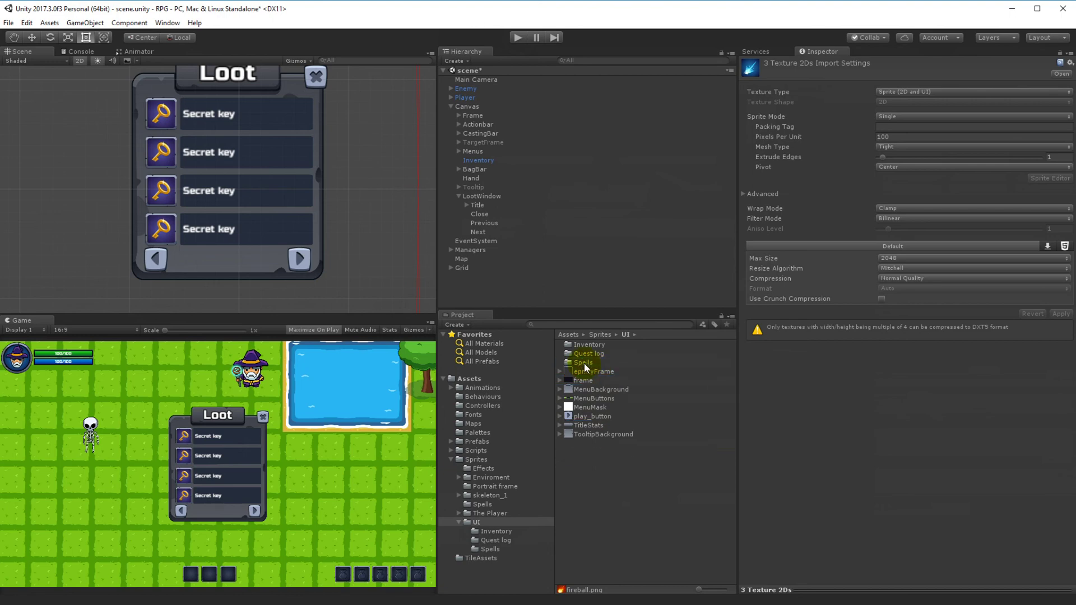
# - Create a folder named Menus inside the Sprites/UI folder
pyautogui.rightClick(599, 457)
pyautogui.moveTo(640, 466)
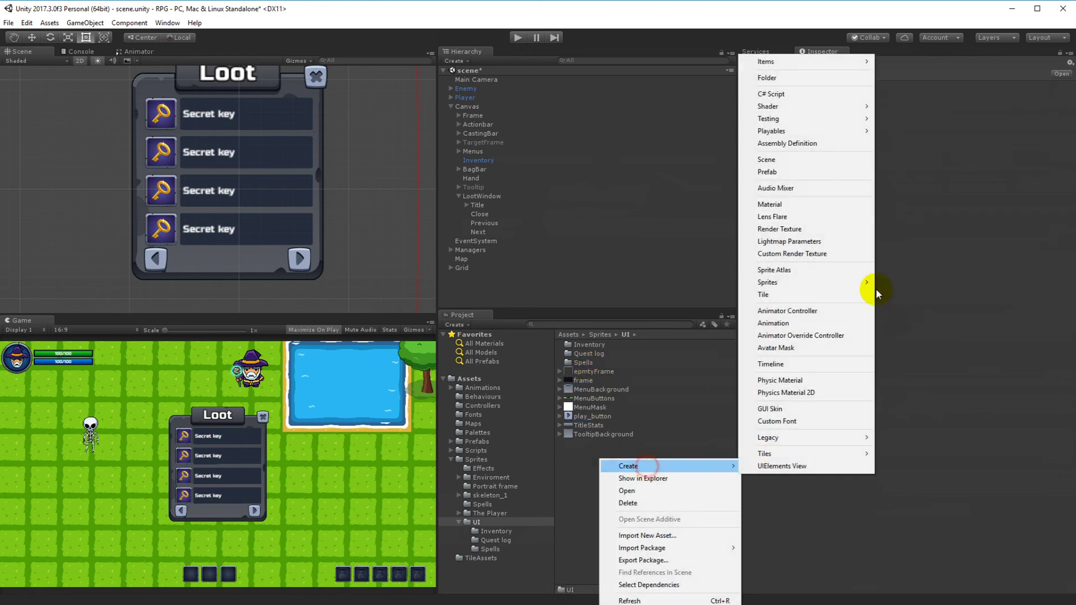
pyautogui.click(808, 81)
pyautogui.write('M')
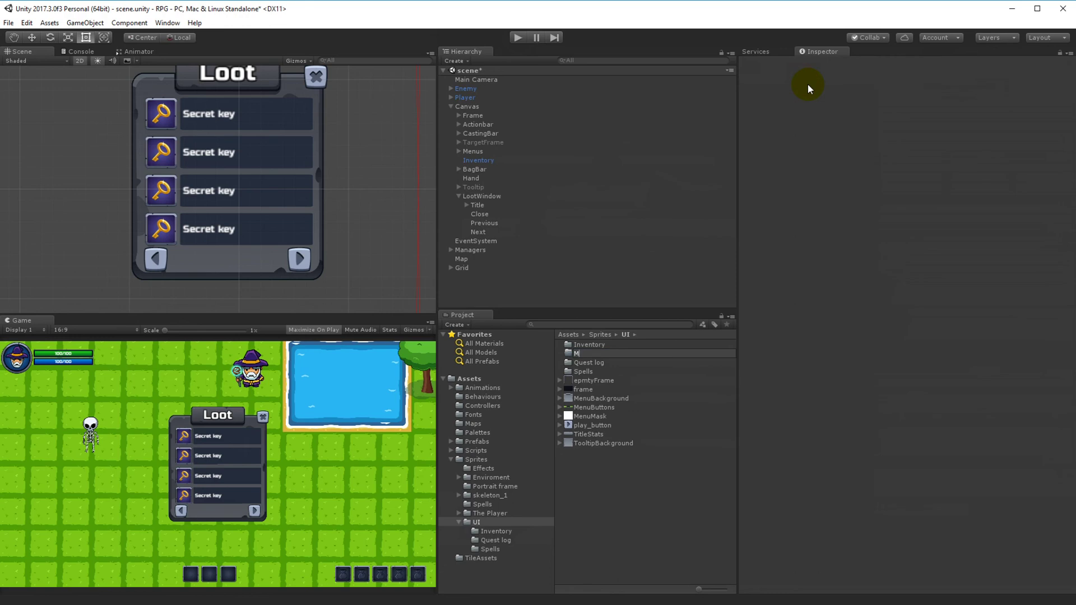
pyautogui.write('enus')
pyautogui.press('Return')
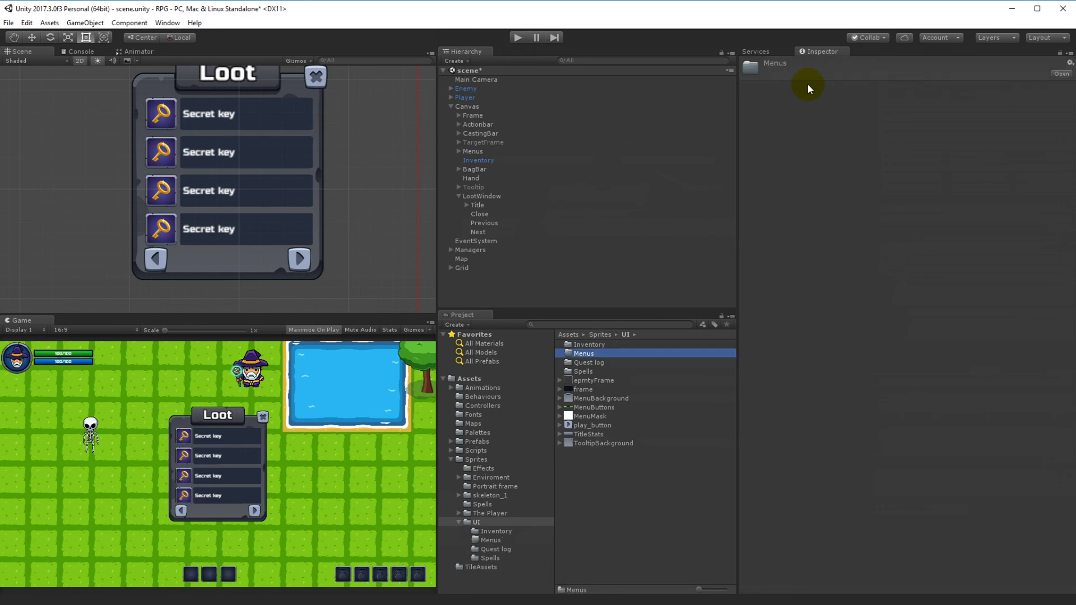
# - Move MenuBackground, MenuButtons, MenuMask, play_button, TitleStats and TooltipBackground into the Menus folder
pyautogui.moveTo(596, 443); pyautogui.dragTo(588, 356)
pyautogui.click(585, 382)
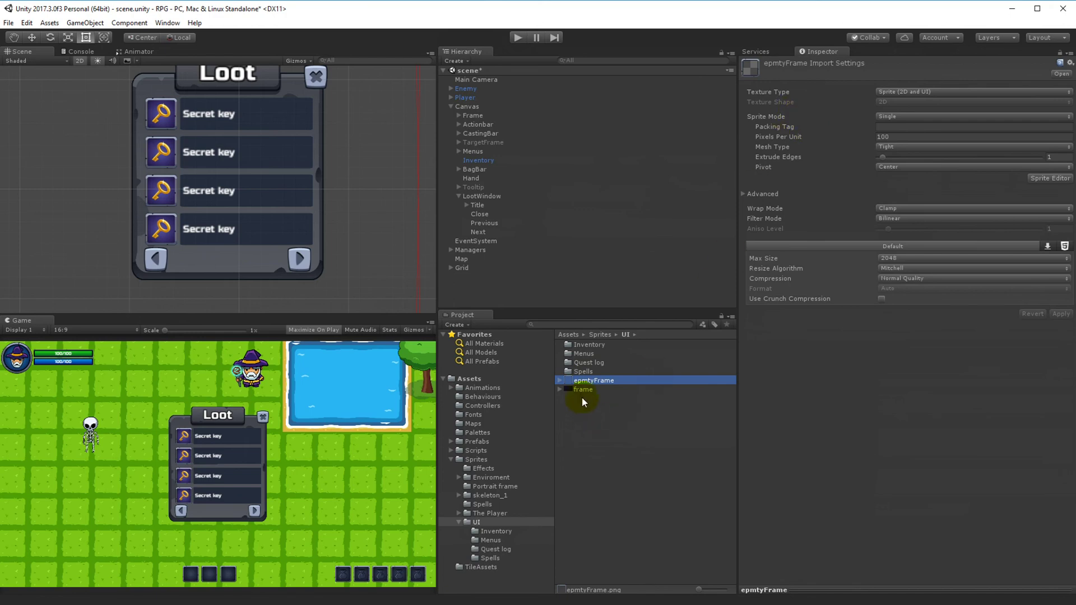
pyautogui.click(582, 390)
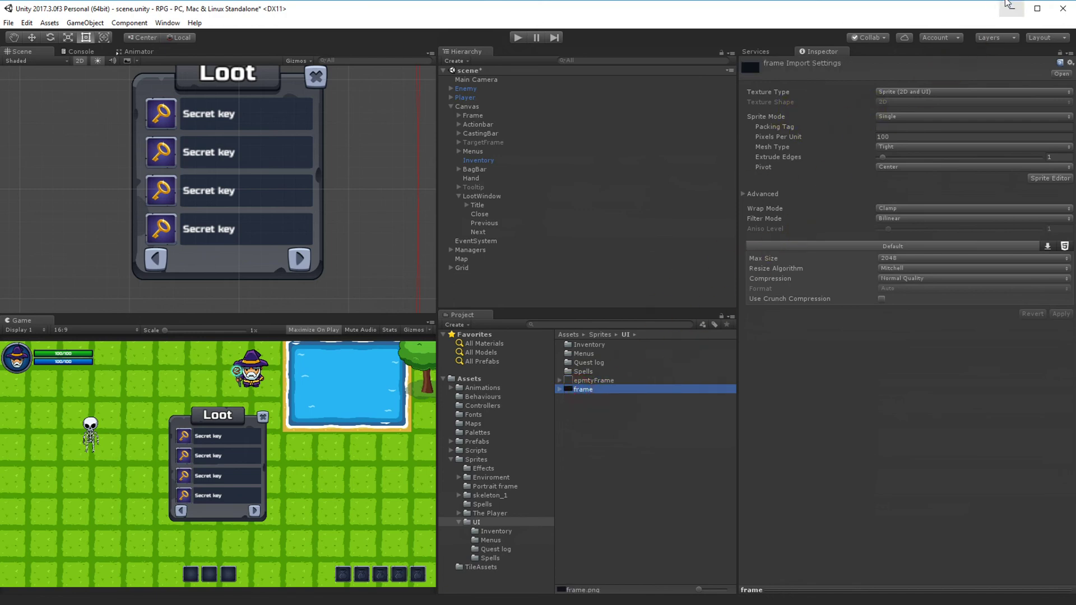
# - Create a folder named Other inside the Sprites/UI folder
pyautogui.rightClick(583, 409)
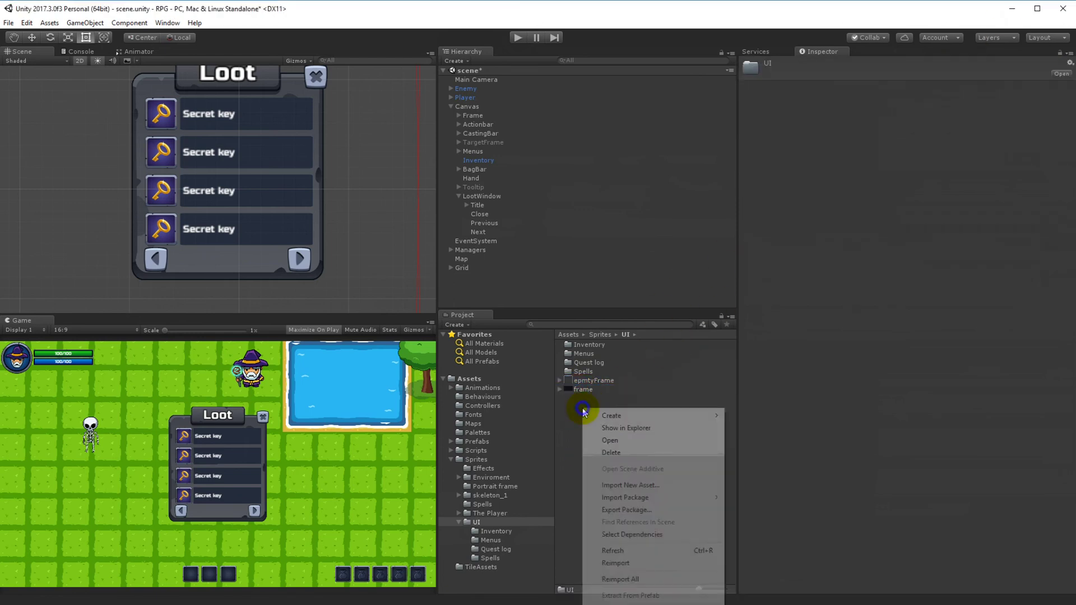
pyautogui.moveTo(635, 415)
pyautogui.click(791, 28)
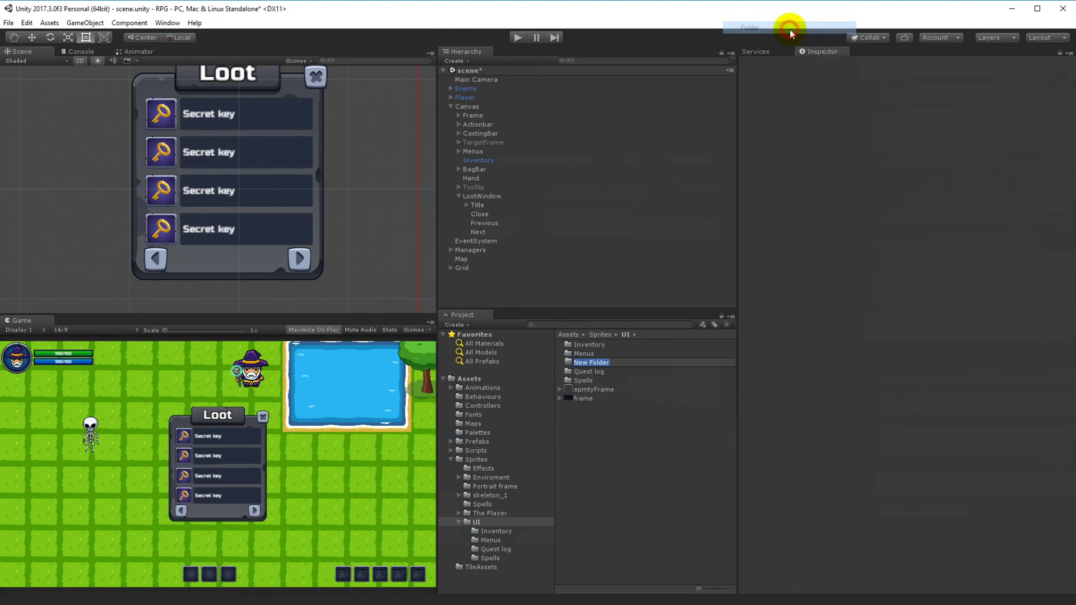
pyautogui.write('Other')
pyautogui.press('Return')
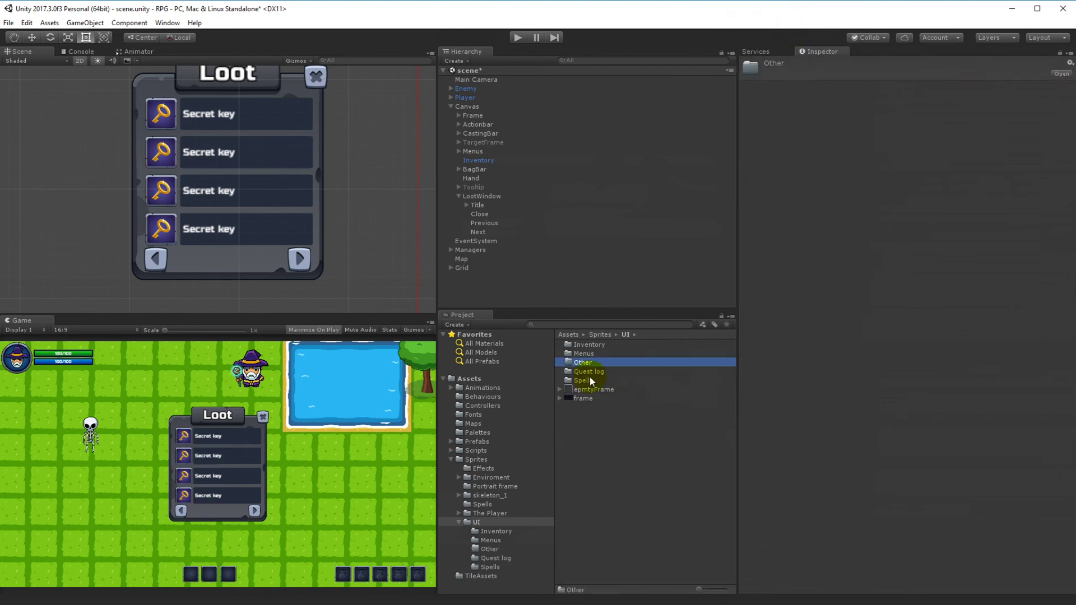
# - Move the epmtyFrame and frame sprites into the Other folder
pyautogui.click(594, 390)
pyautogui.keyDown('shift'); pyautogui.click(583, 399); pyautogui.keyUp('shift')
pyautogui.moveTo(586, 394); pyautogui.dragTo(588, 365)
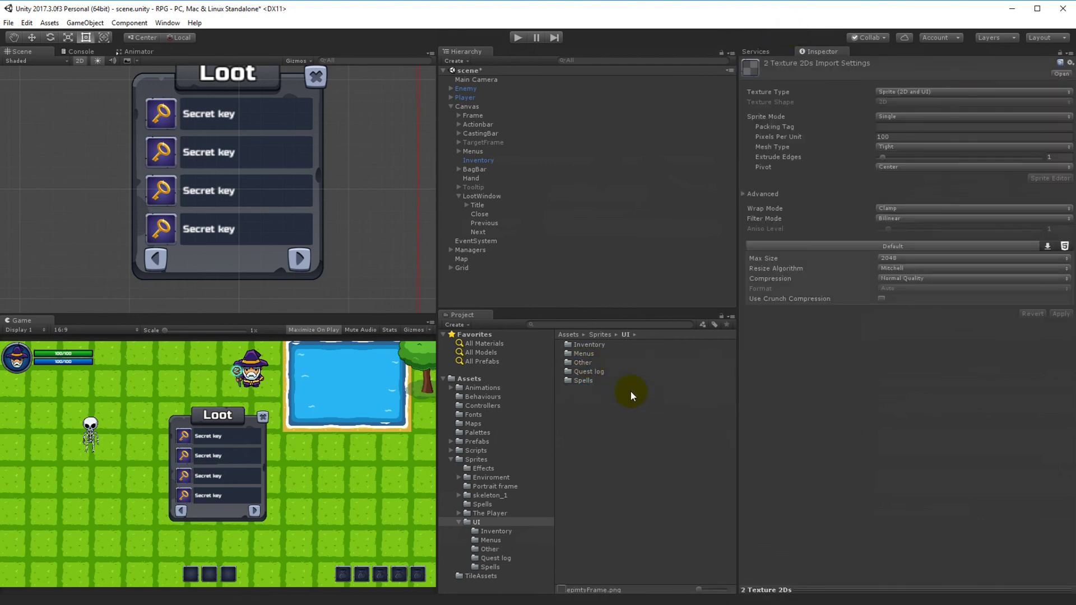
pyautogui.click(493, 531)
pyautogui.click(490, 549)
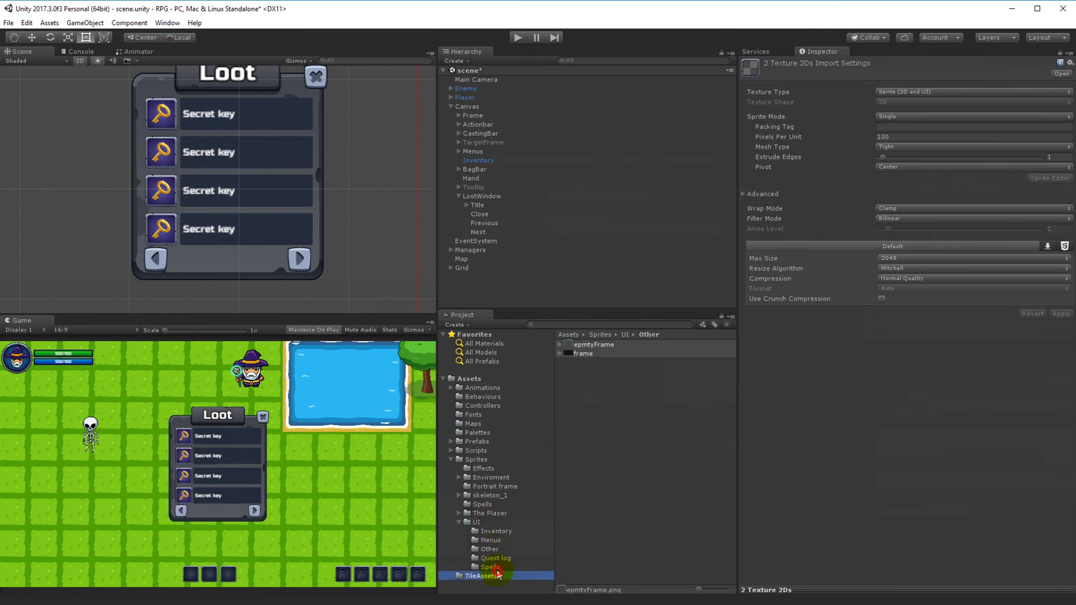
pyautogui.click(494, 532)
pyautogui.click(476, 523)
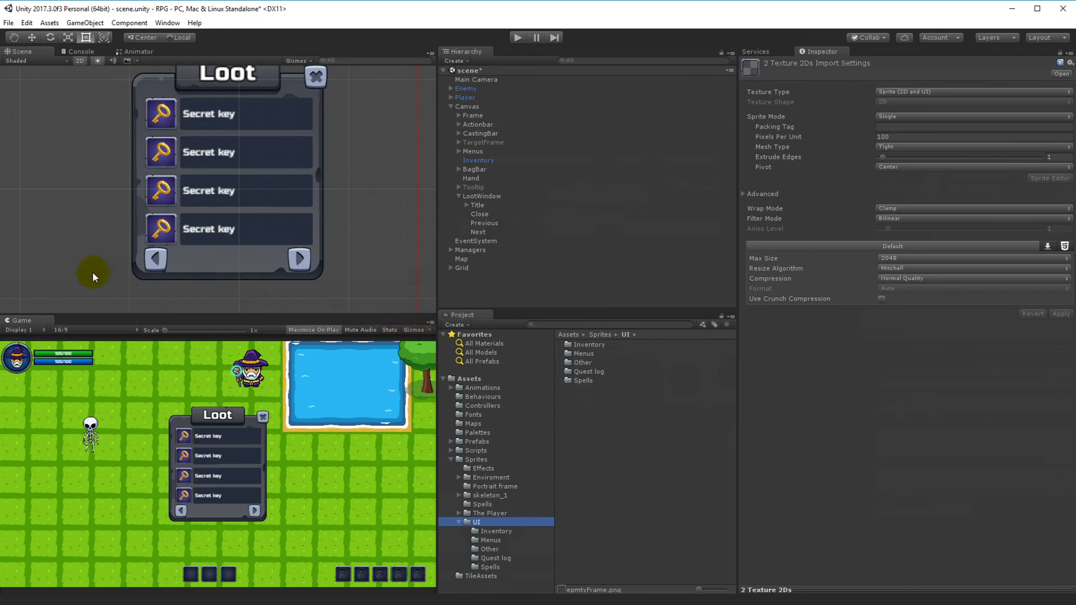
pyautogui.scroll(-2, 161, 227)
pyautogui.moveTo(257, 173); pyautogui.dragTo(285, 192, button='middle')
pyautogui.moveTo(356, 216); pyautogui.dragTo(365, 169, button='middle')
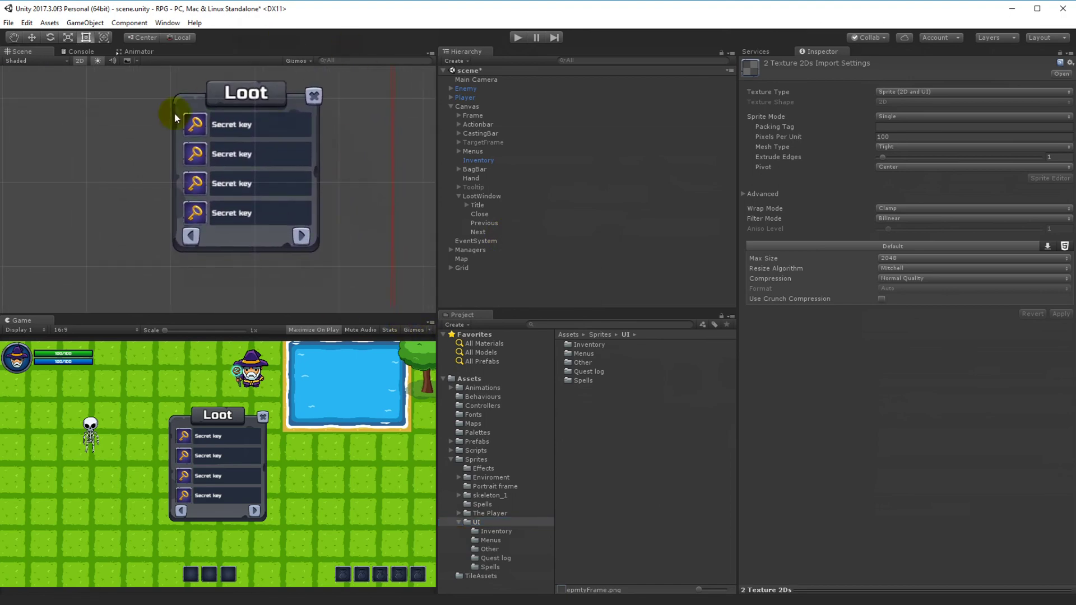